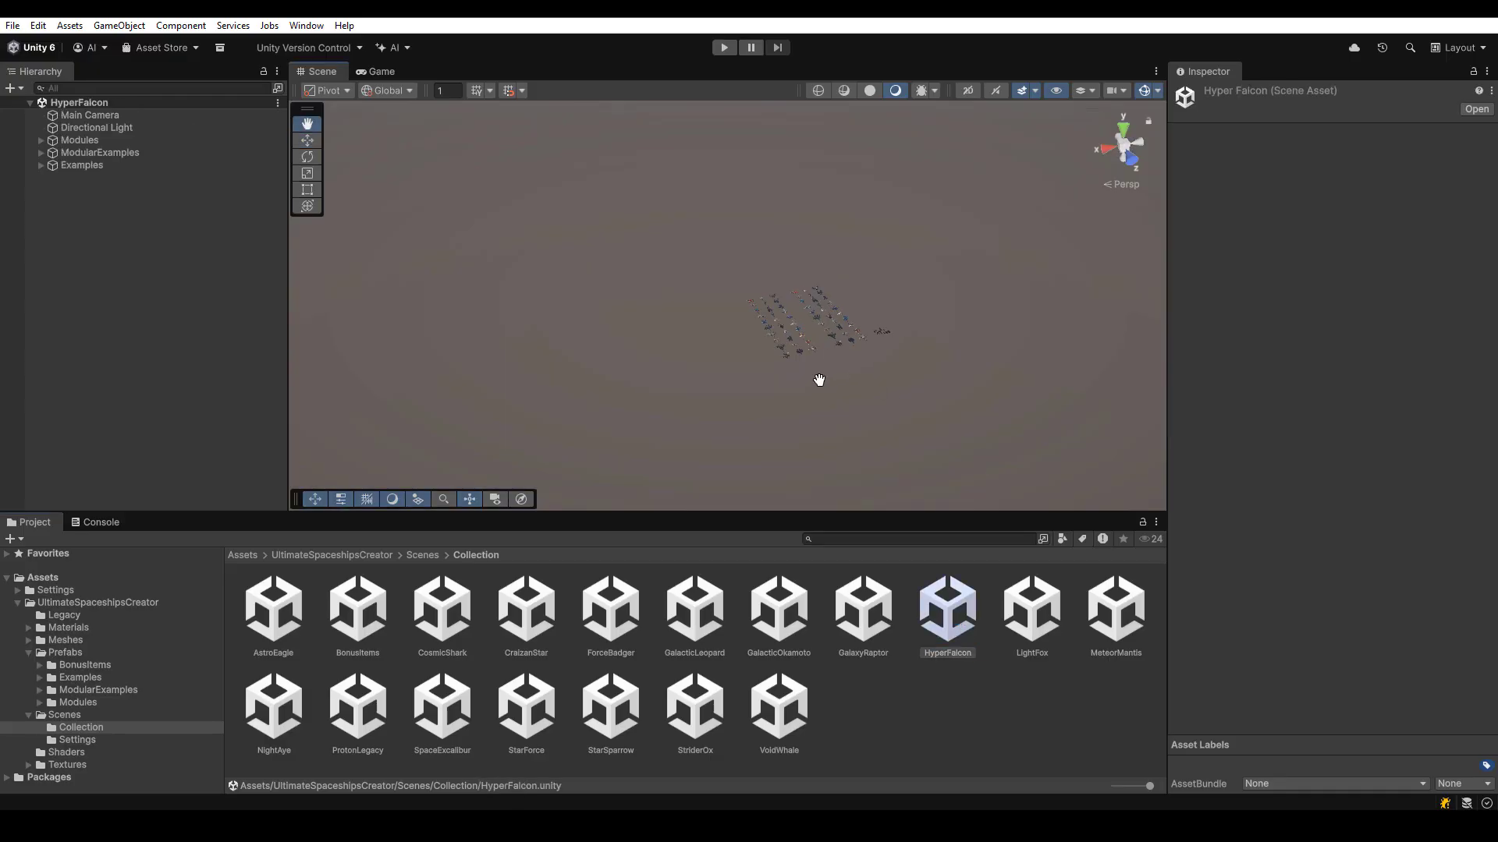
Look over the rows of ships in the scene and focus on the Modules group with the separate parts.
key("shift+space")
scroll(849, 434, "up", 3)
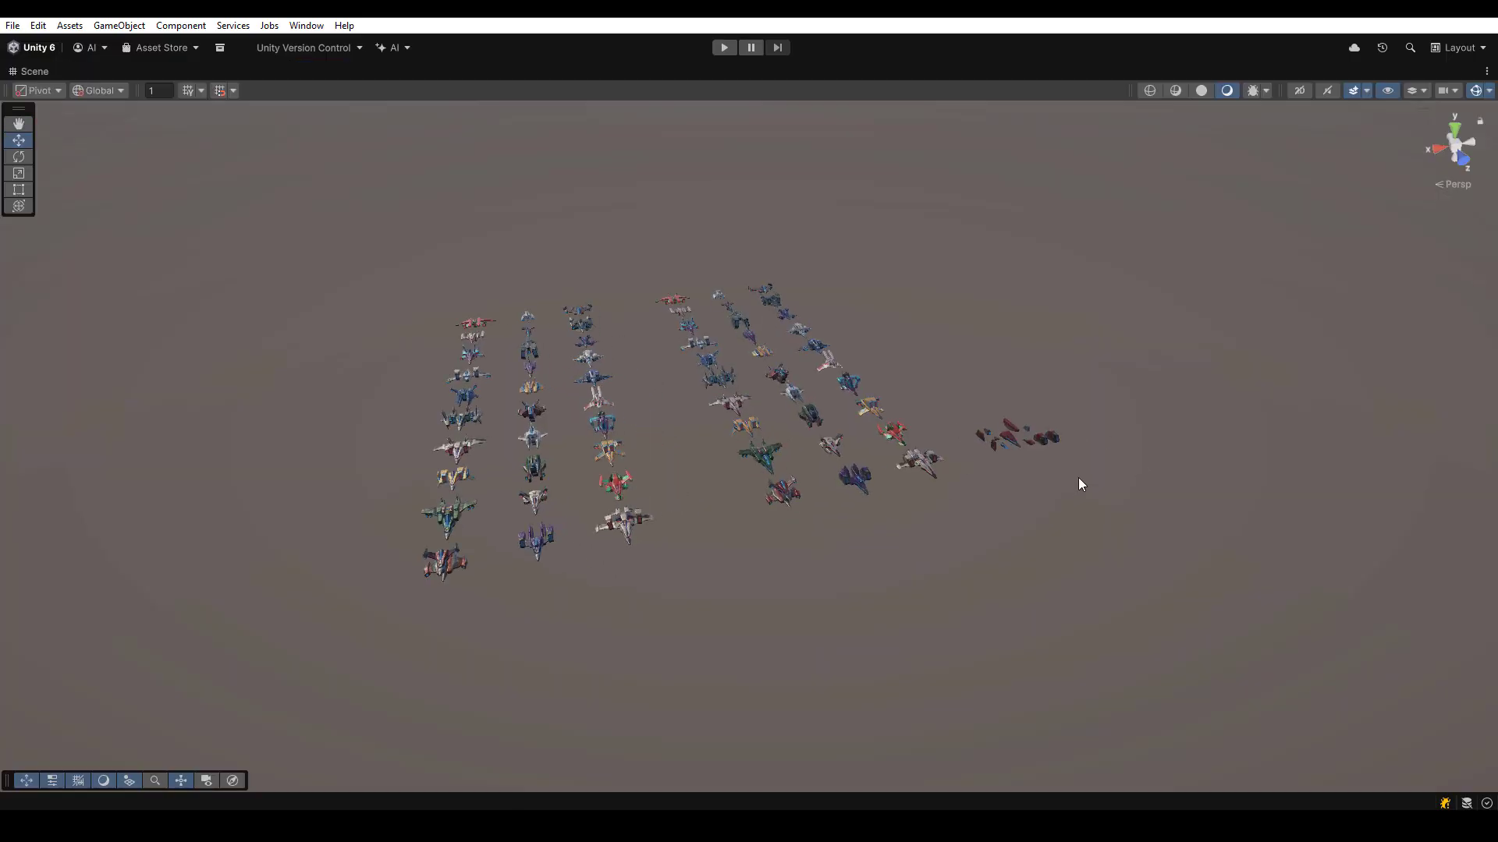
key("shift+space")
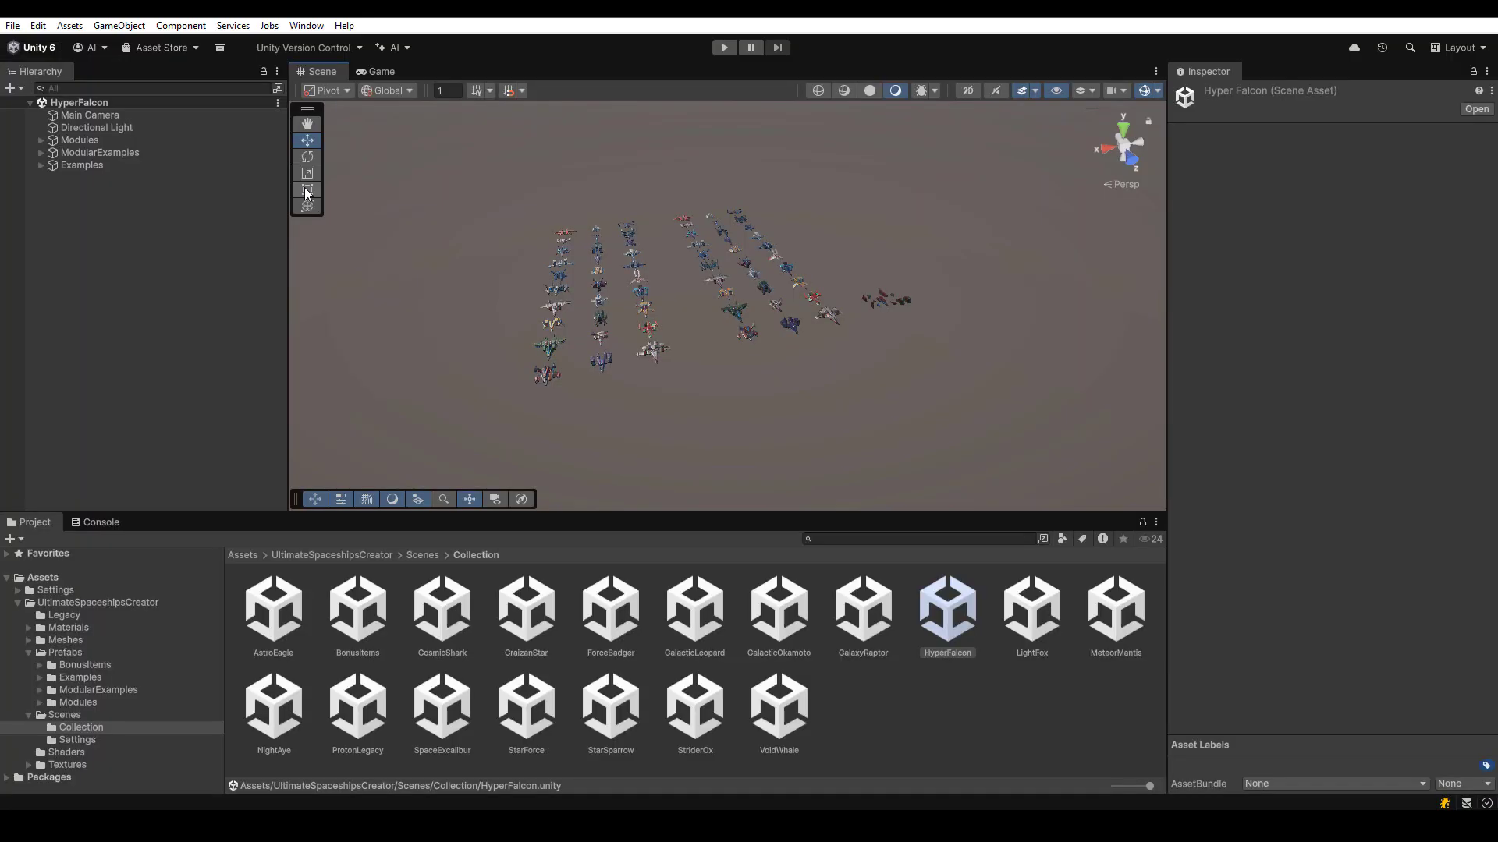
left_click(109, 152)
left_click(96, 166)
left_click(94, 142)
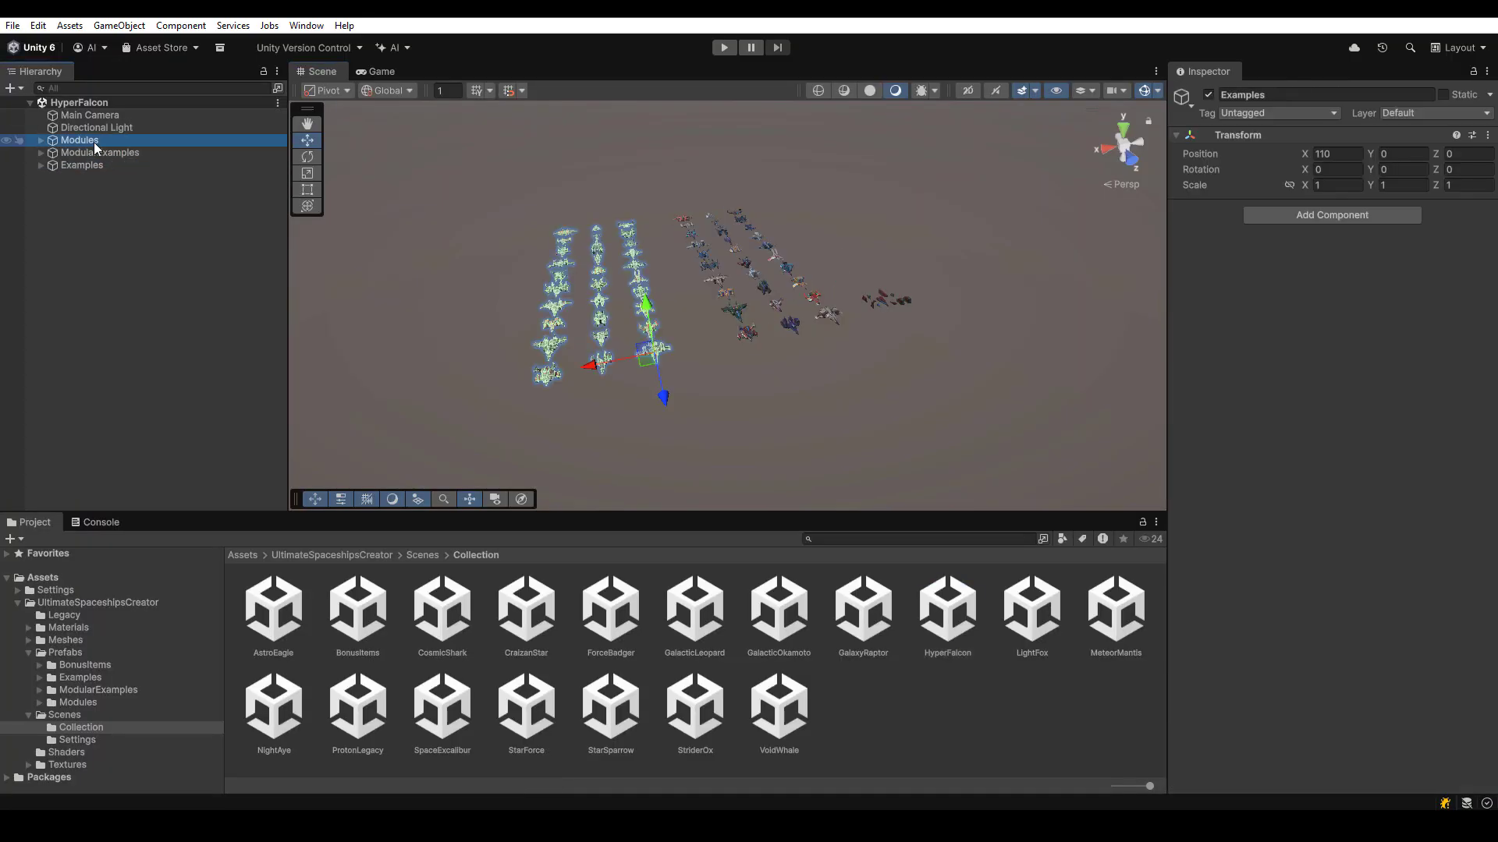
key("f")
key("shift+space")
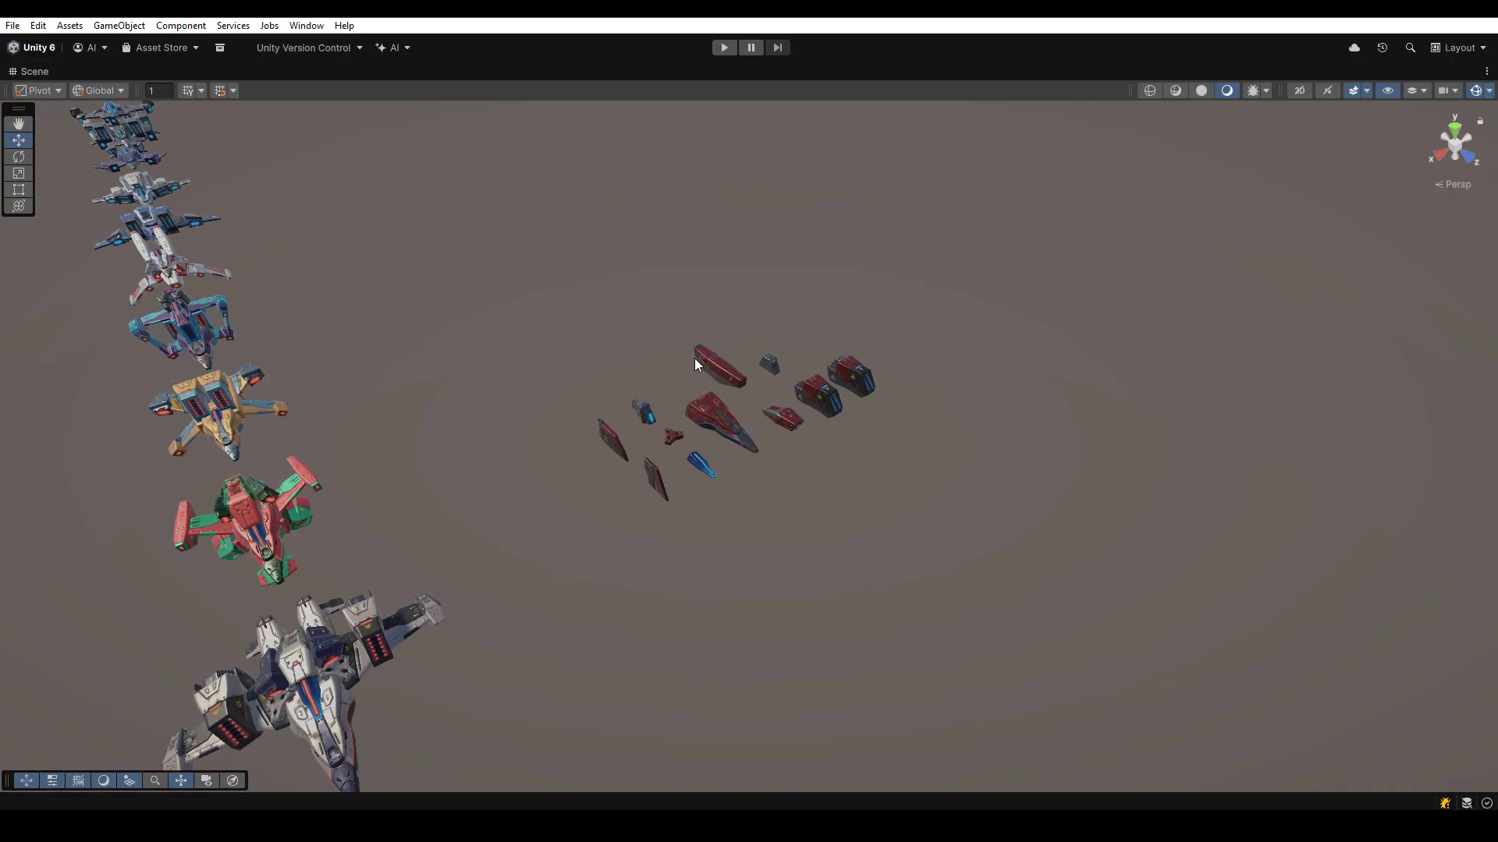
Duplicate the HyperFalcon core and move the copy forward, clear of the other module parts.
left_click(722, 410)
scroll(857, 490, "up", 2)
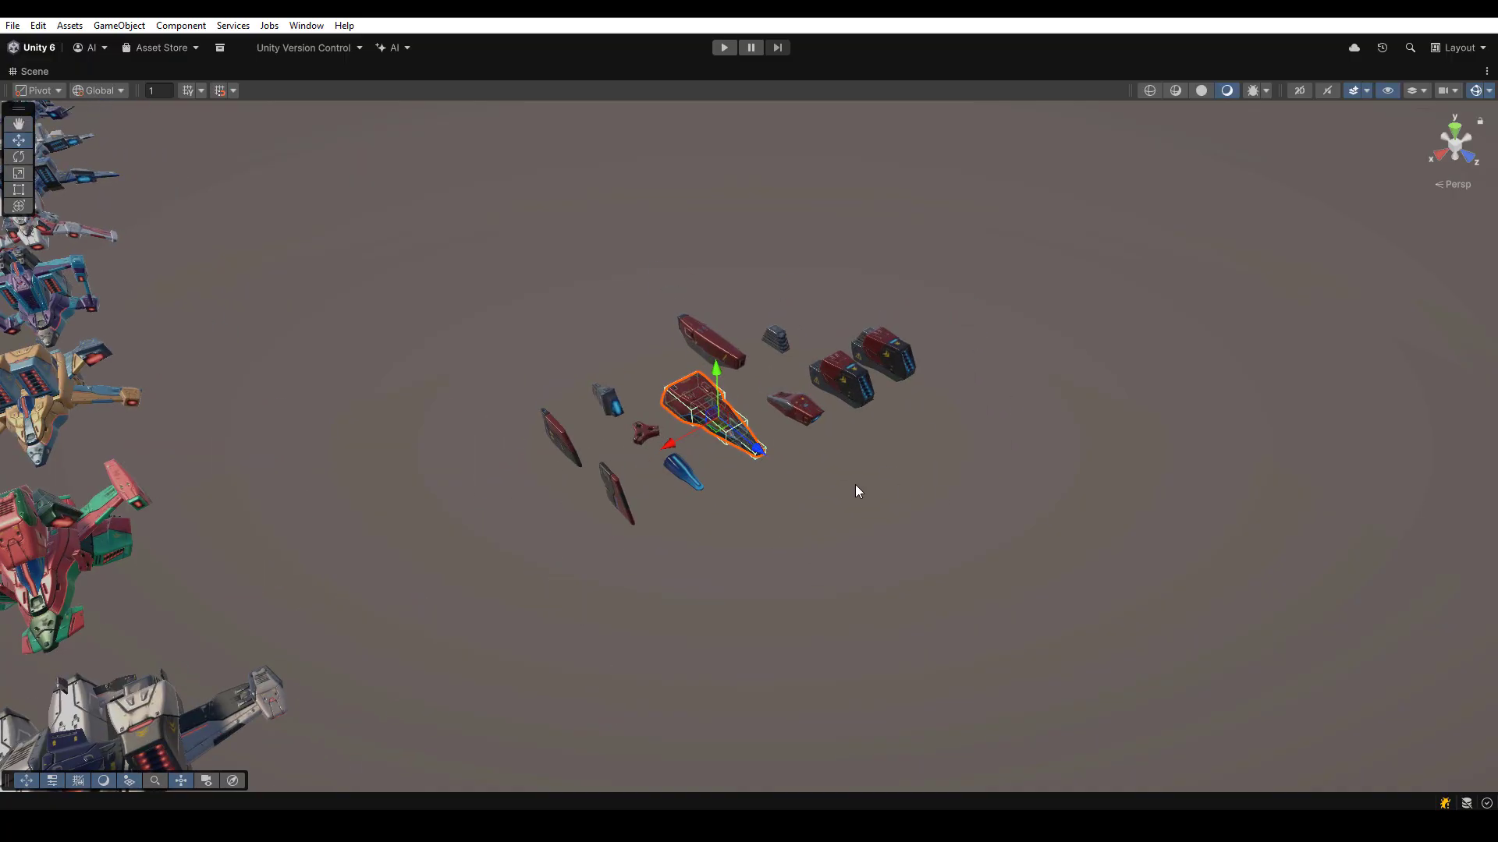
key("ctrl+d")
left_click_drag(747, 443, 1097, 607)
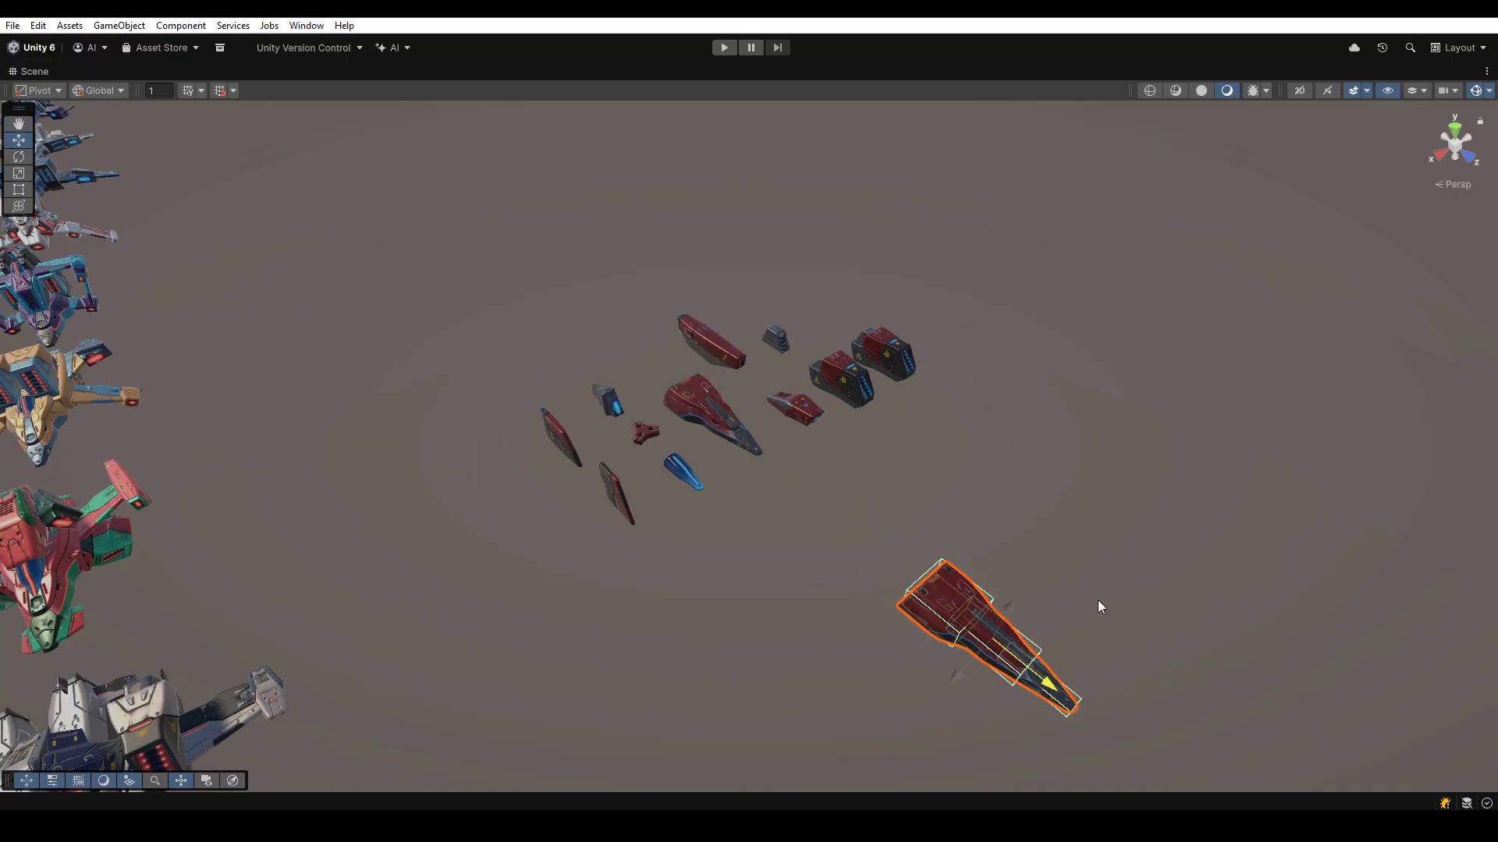
Duplicate the blue cockpit and seat the copy centred on top of the core copy.
left_click(683, 475)
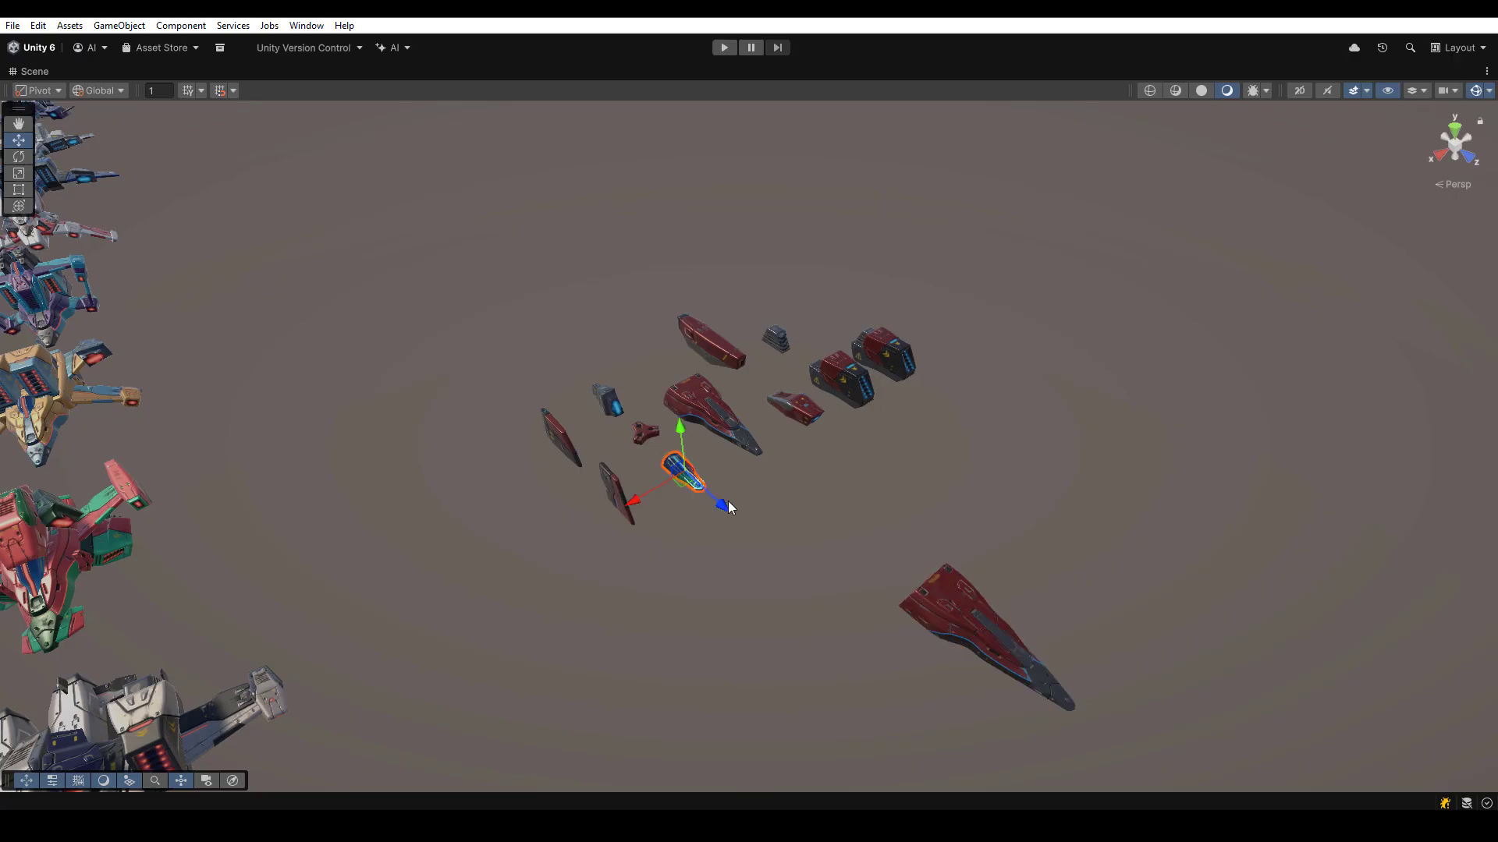
left_click_drag(719, 498, 988, 631)
key("shift+space")
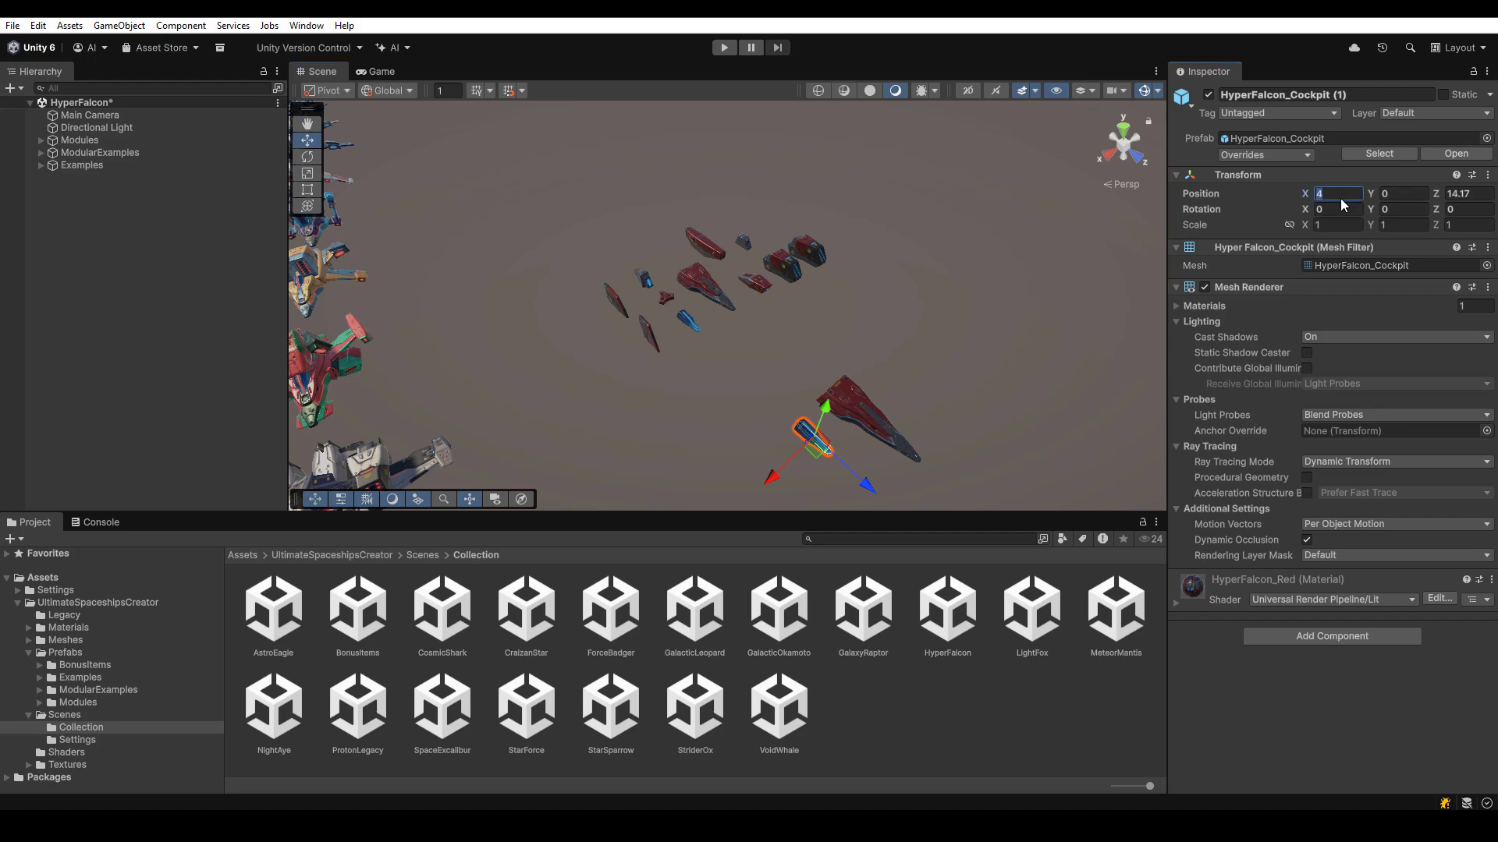
key("shift+space")
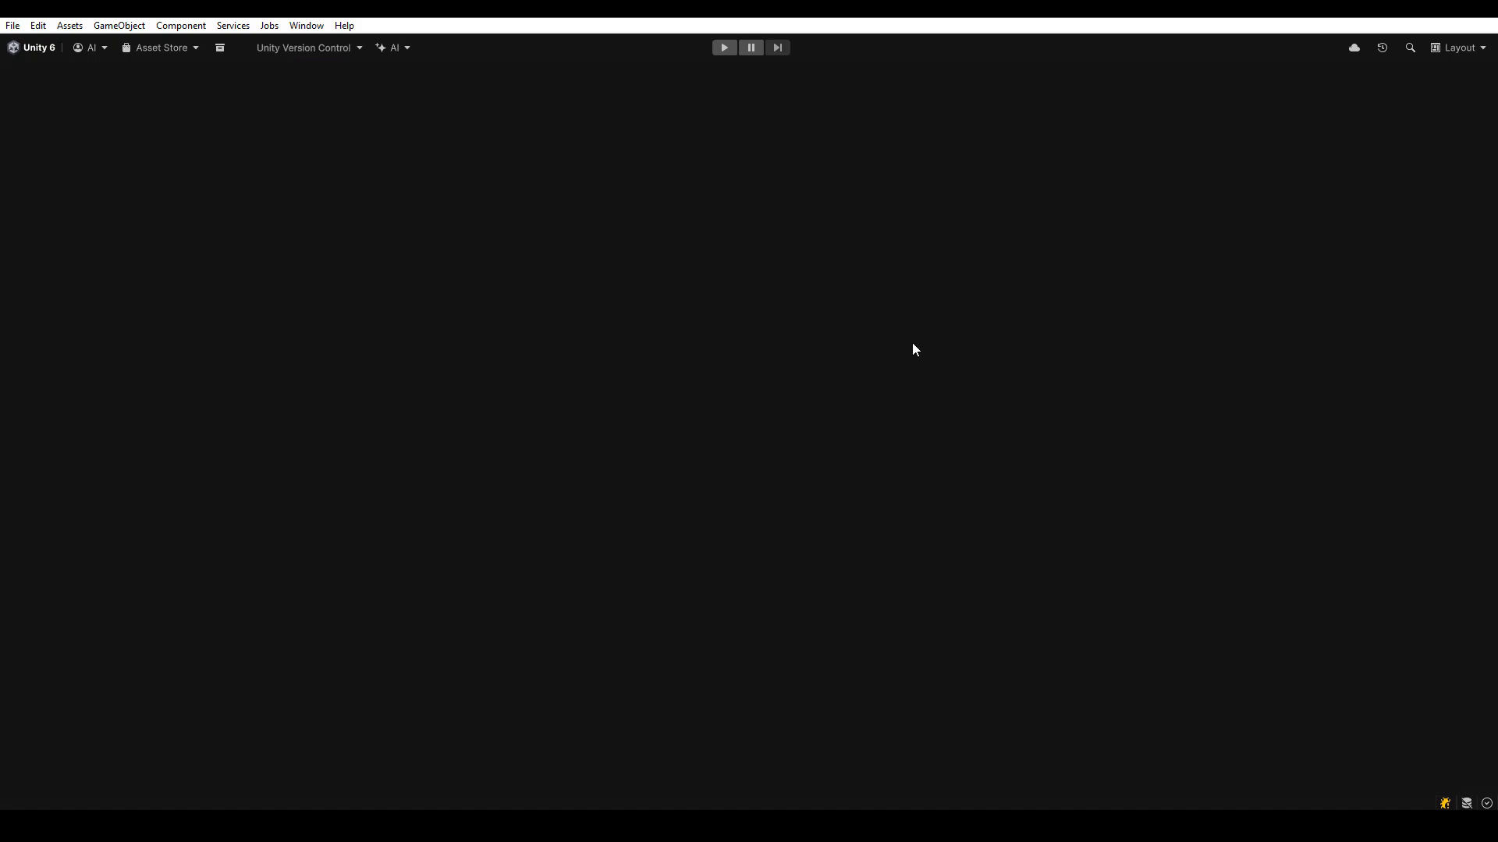
key("f")
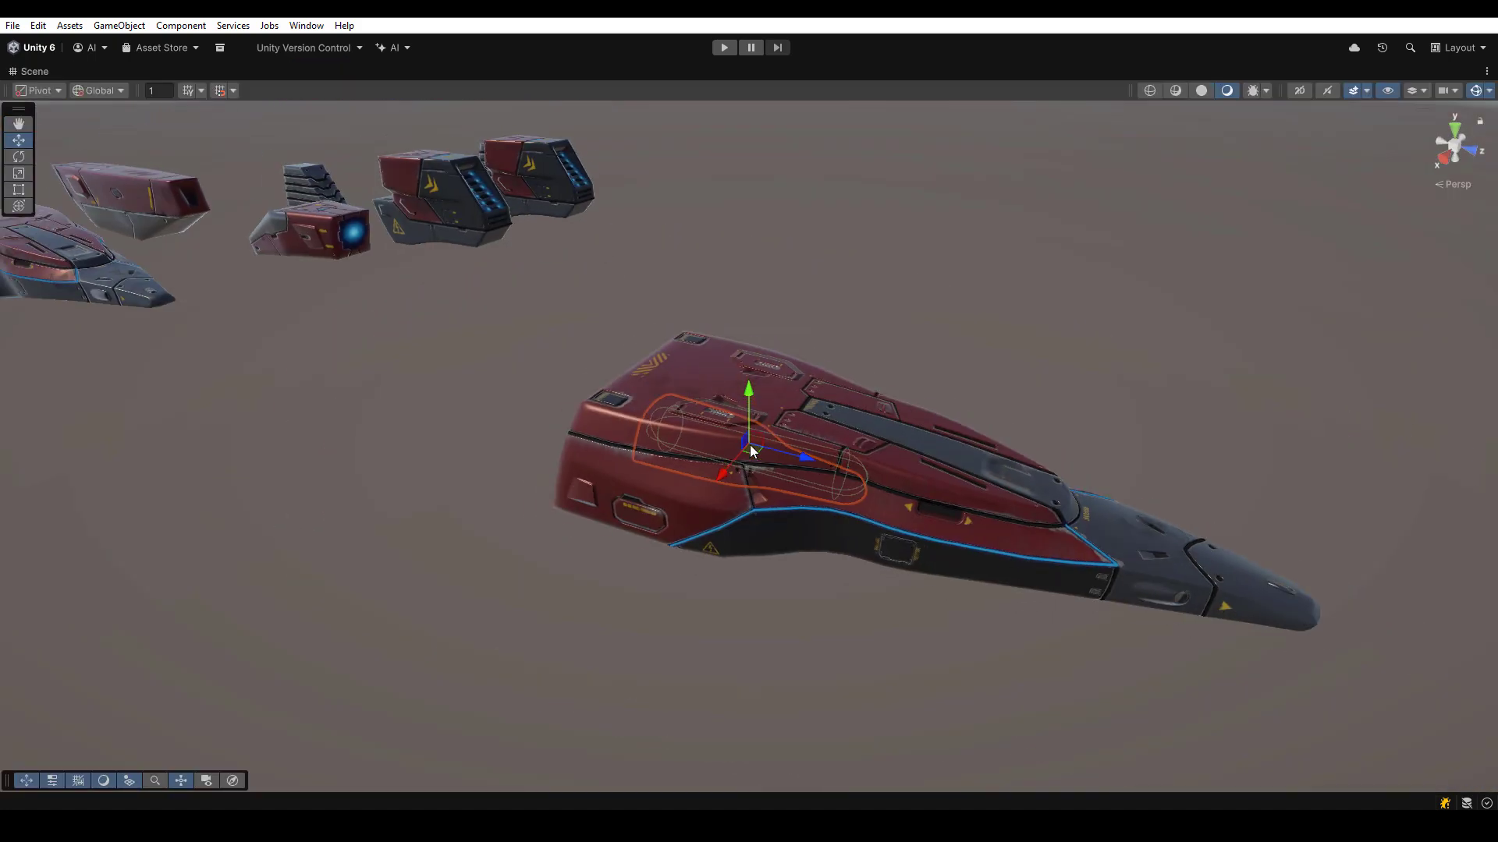
left_click_drag(760, 435, 911, 372)
Examine the assembled example spaceships for how their parts are arranged, ending back at the module parts.
key("e")
left_click_drag(1100, 369, 827, 382, "alt")
right_click_drag(827, 382, 379, 306, "alt")
middle_click_drag(379, 306, 1053, 355)
left_click_drag(755, 354, 962, 261, "alt")
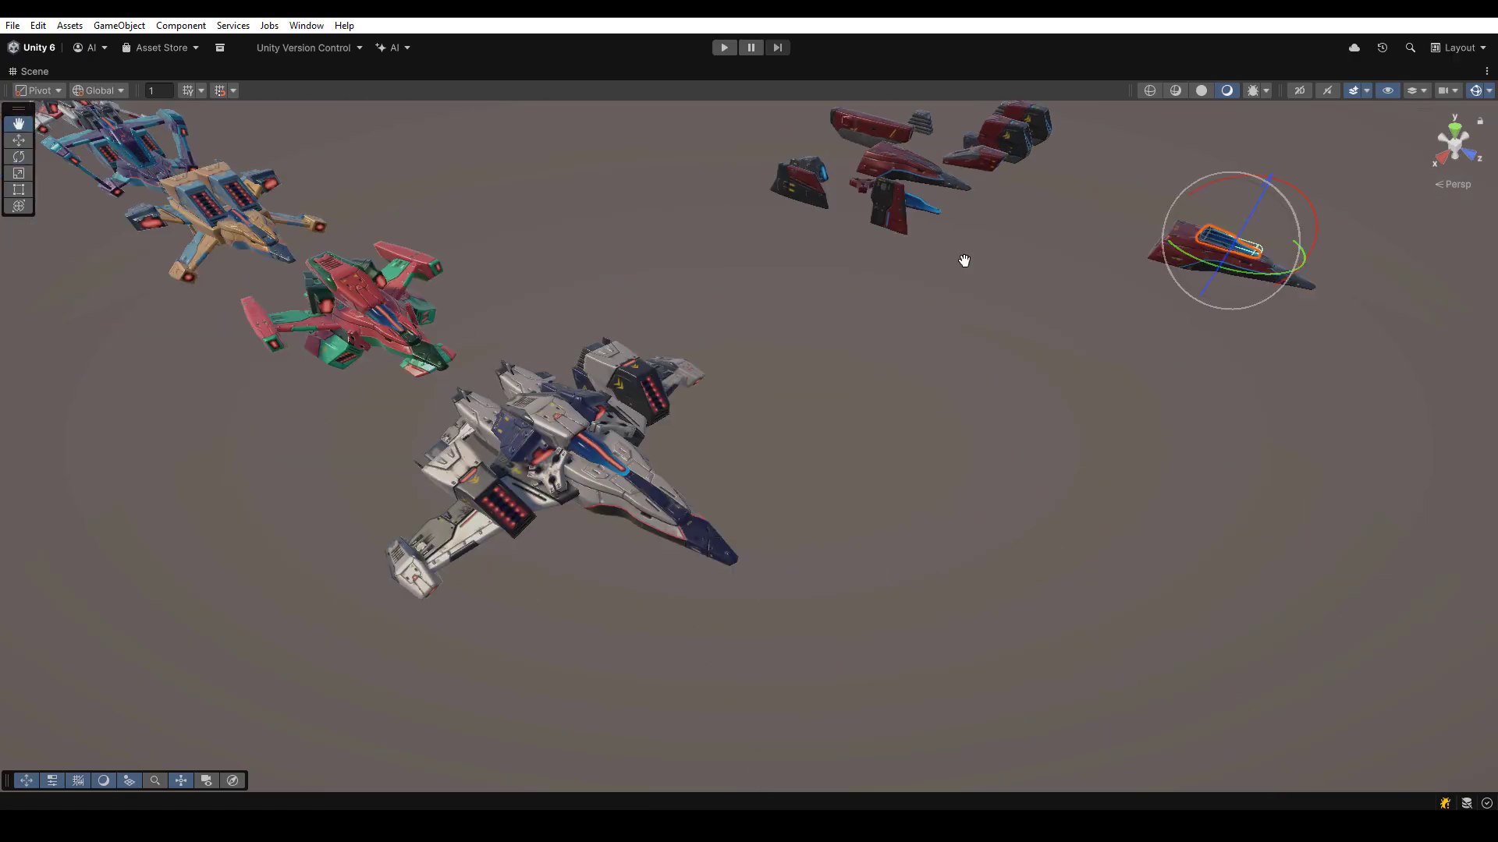
middle_click_drag(117, 405, 1108, 256)
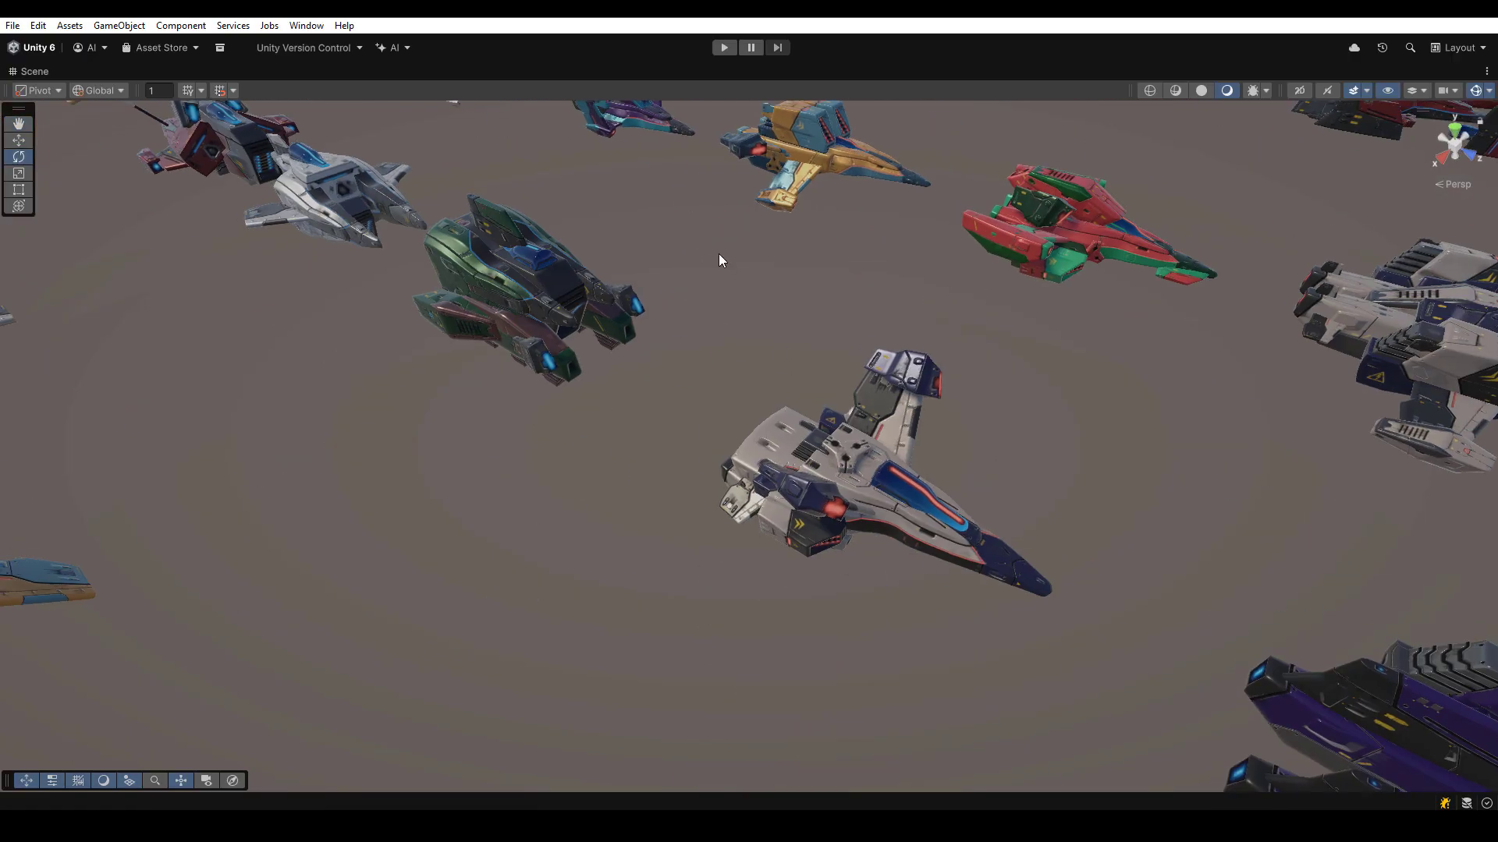
middle_click_drag(718, 254, 665, 321)
middle_click_drag(1259, 425, 649, 405)
key("w")
key("f")
left_click(981, 301)
scroll(408, 213, "down", 12)
middle_click_drag(404, 234, 731, 371)
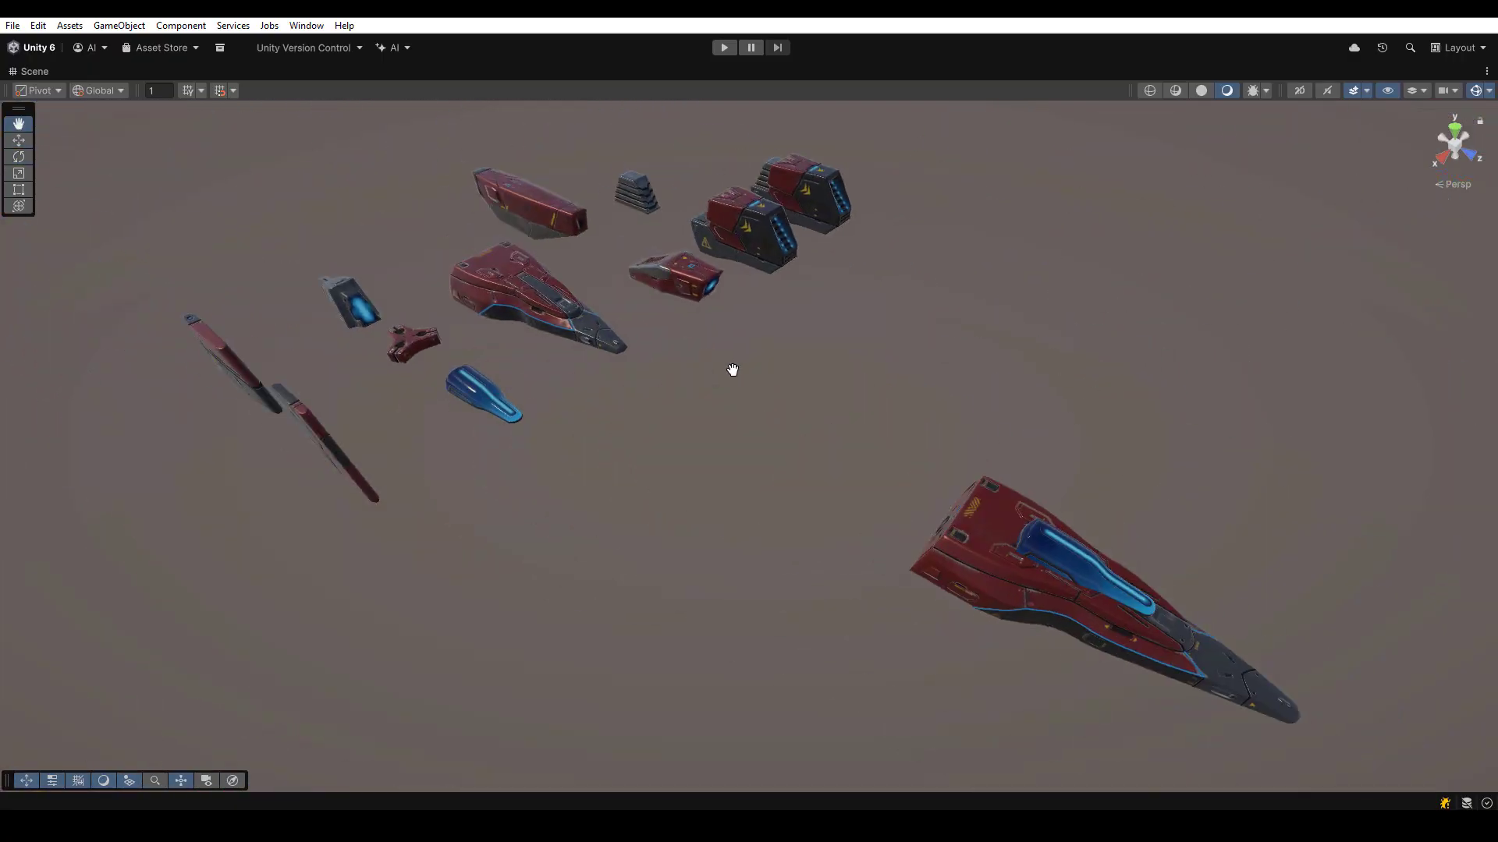
Duplicate the HyperFalcon_Wing_2 part and move the copy forward to about Z 10.14, beside the core copy.
scroll(443, 444, "down", 4)
left_click_drag(444, 461, 465, 456, "alt")
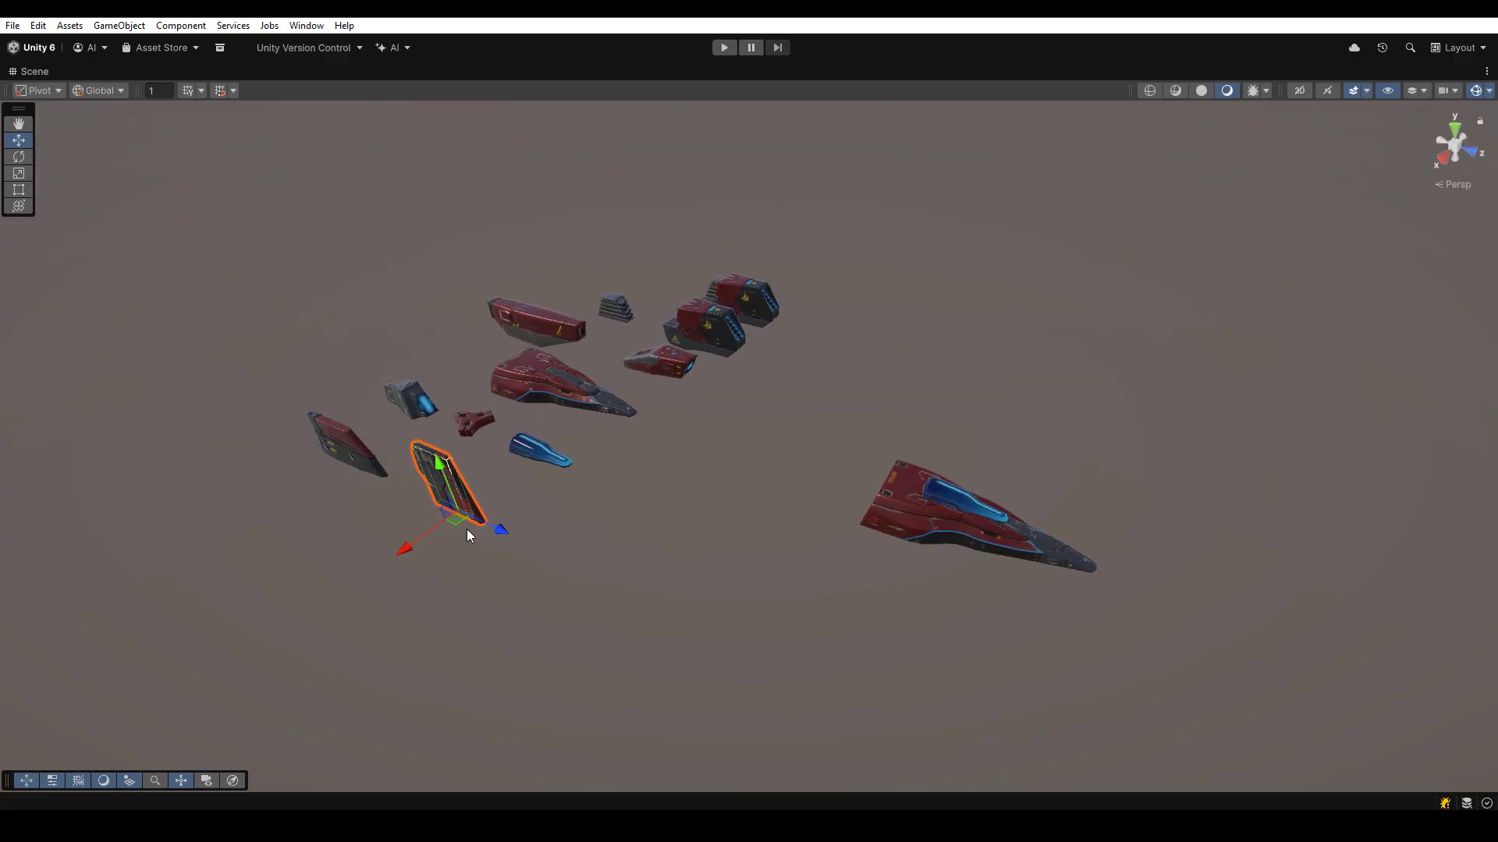
mouse_move(465, 538)
left_mouse_down("alt")
mouse_move(515, 481)
mouse_move(472, 539)
left_mouse_up("alt")
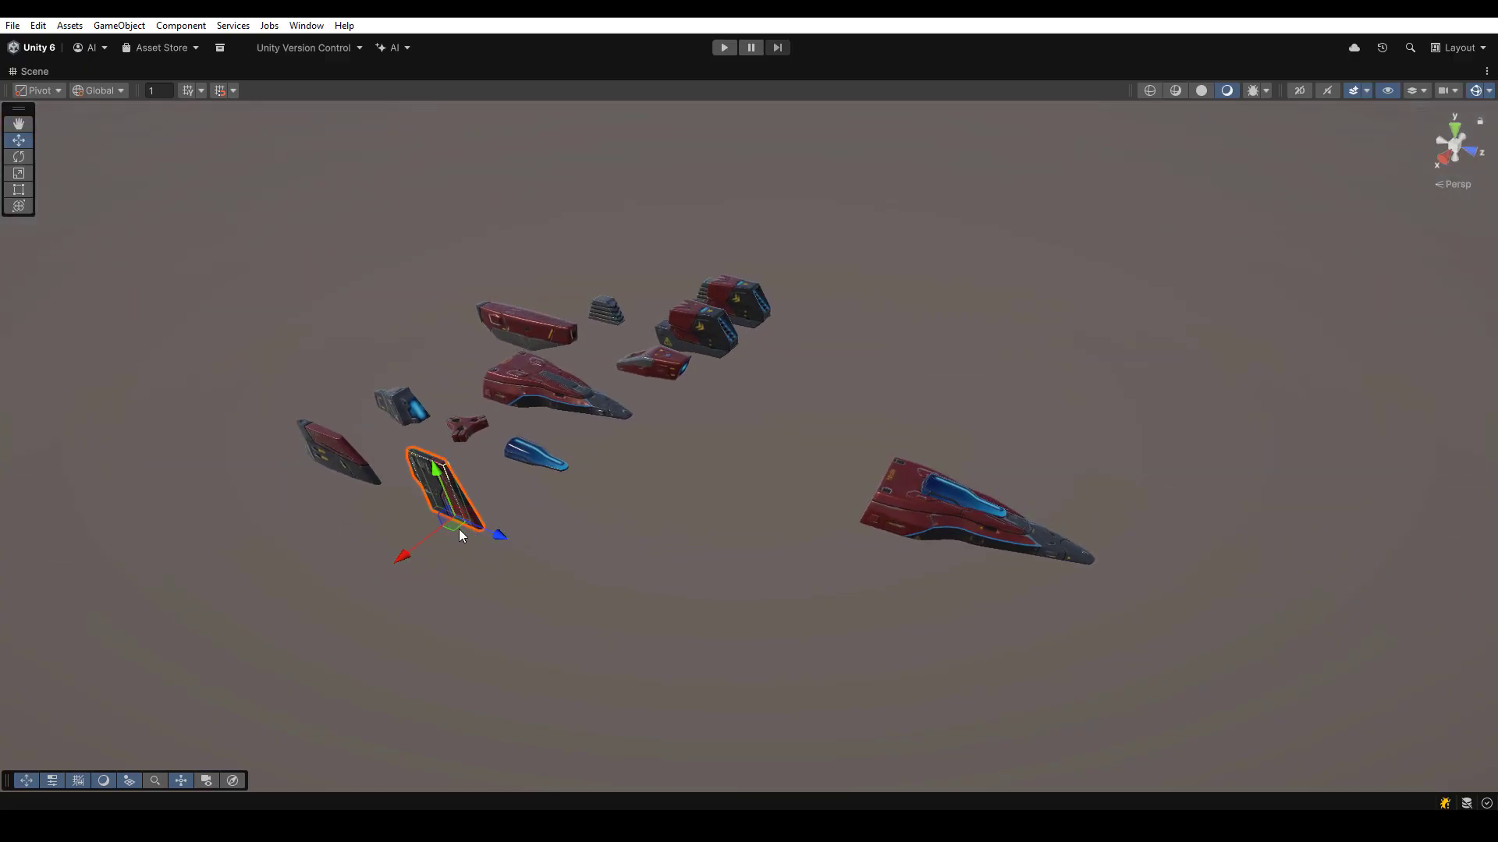
left_click_drag(648, 564, 779, 602)
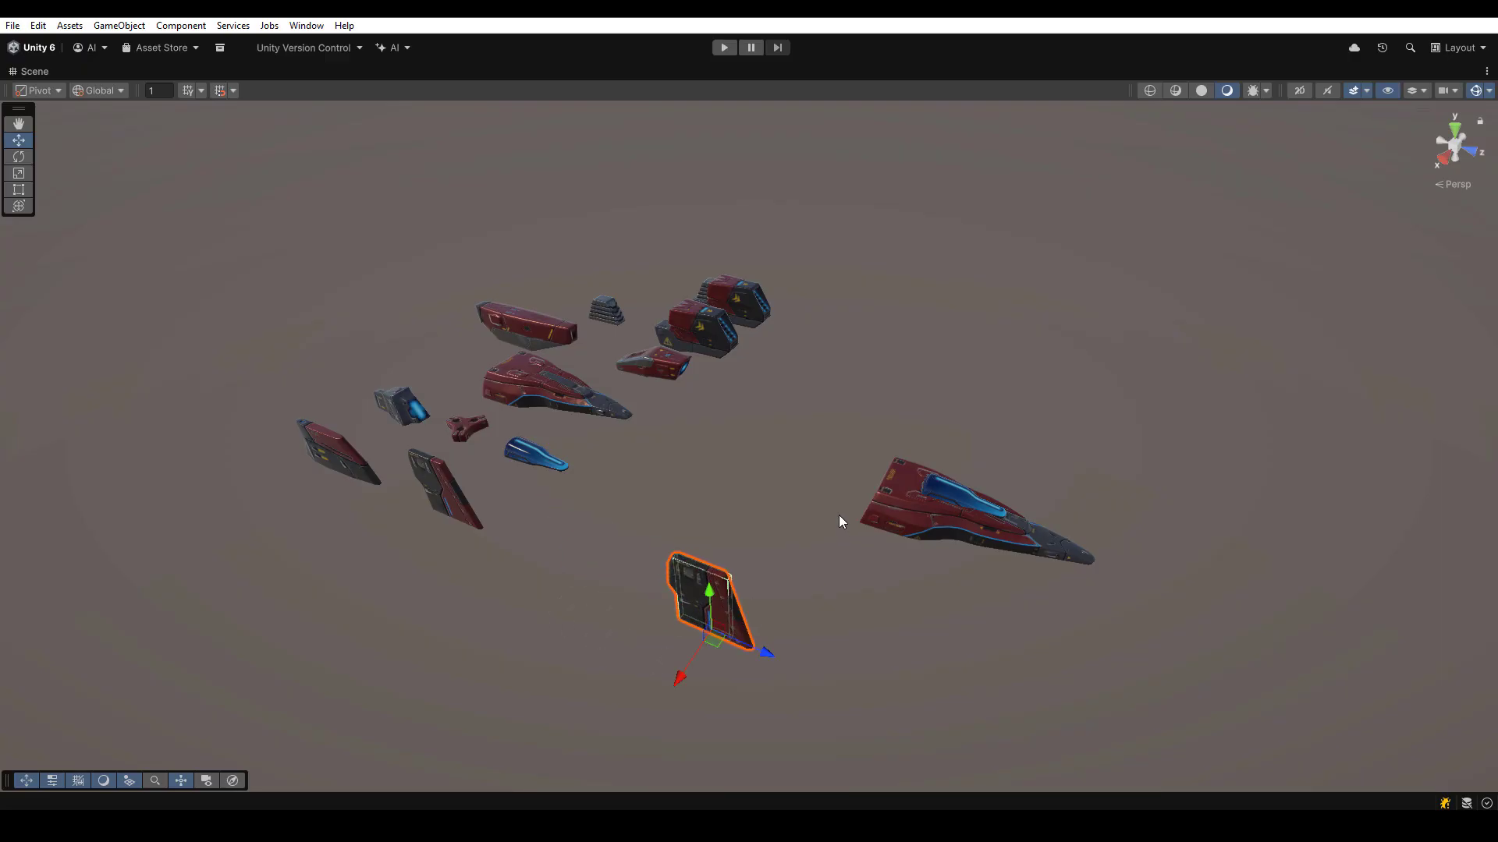
Duplicate the HyperFalcon_Engine part and place the copy against the side of the core copy.
left_click_drag(839, 515, 620, 484, "alt")
left_click(709, 315)
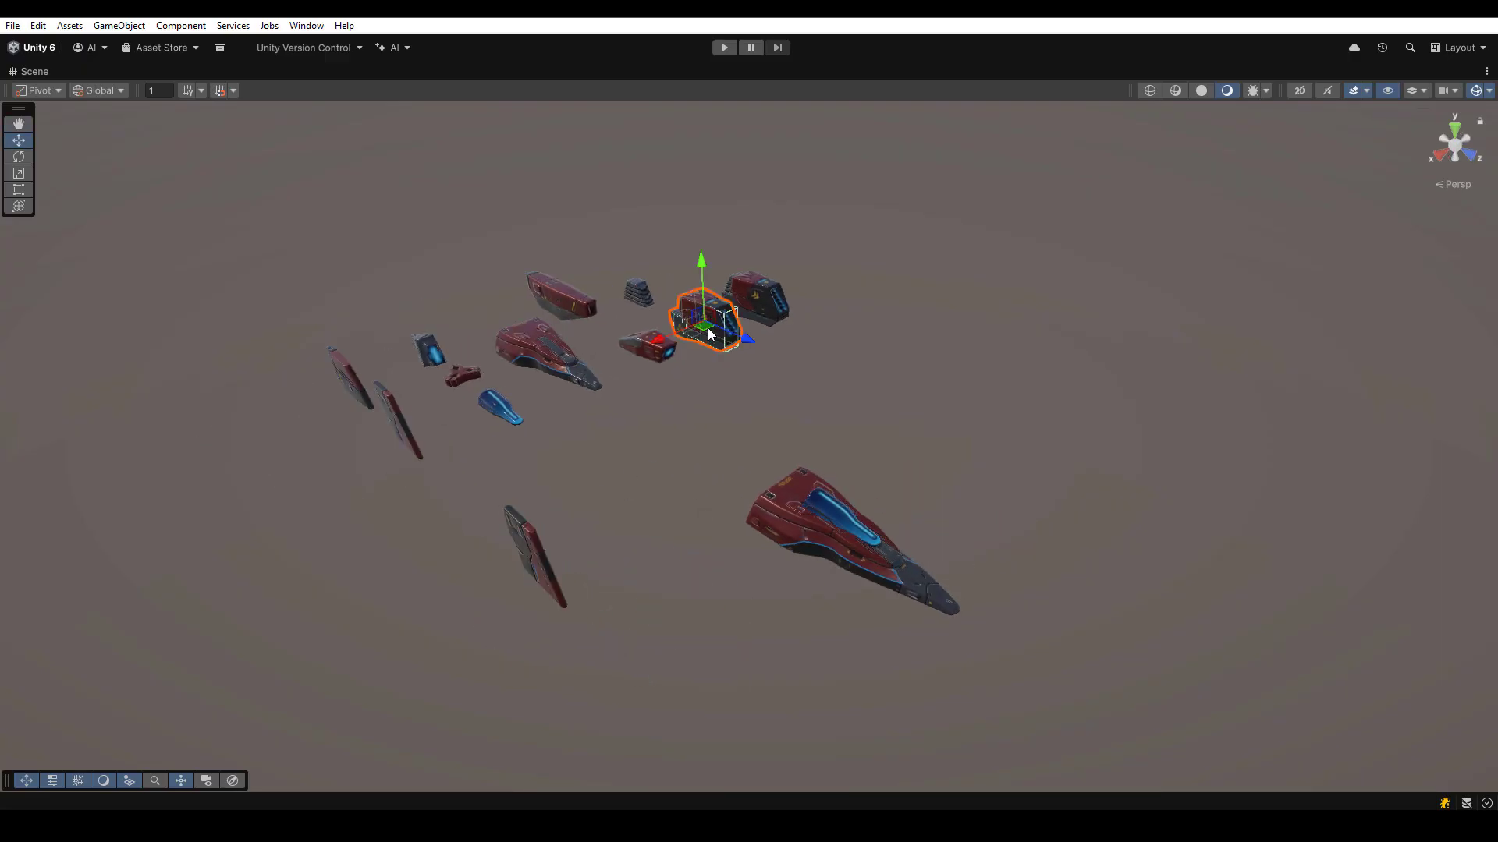
left_click_drag(709, 331, 776, 519)
left_click_drag(879, 383, 798, 214, "alt")
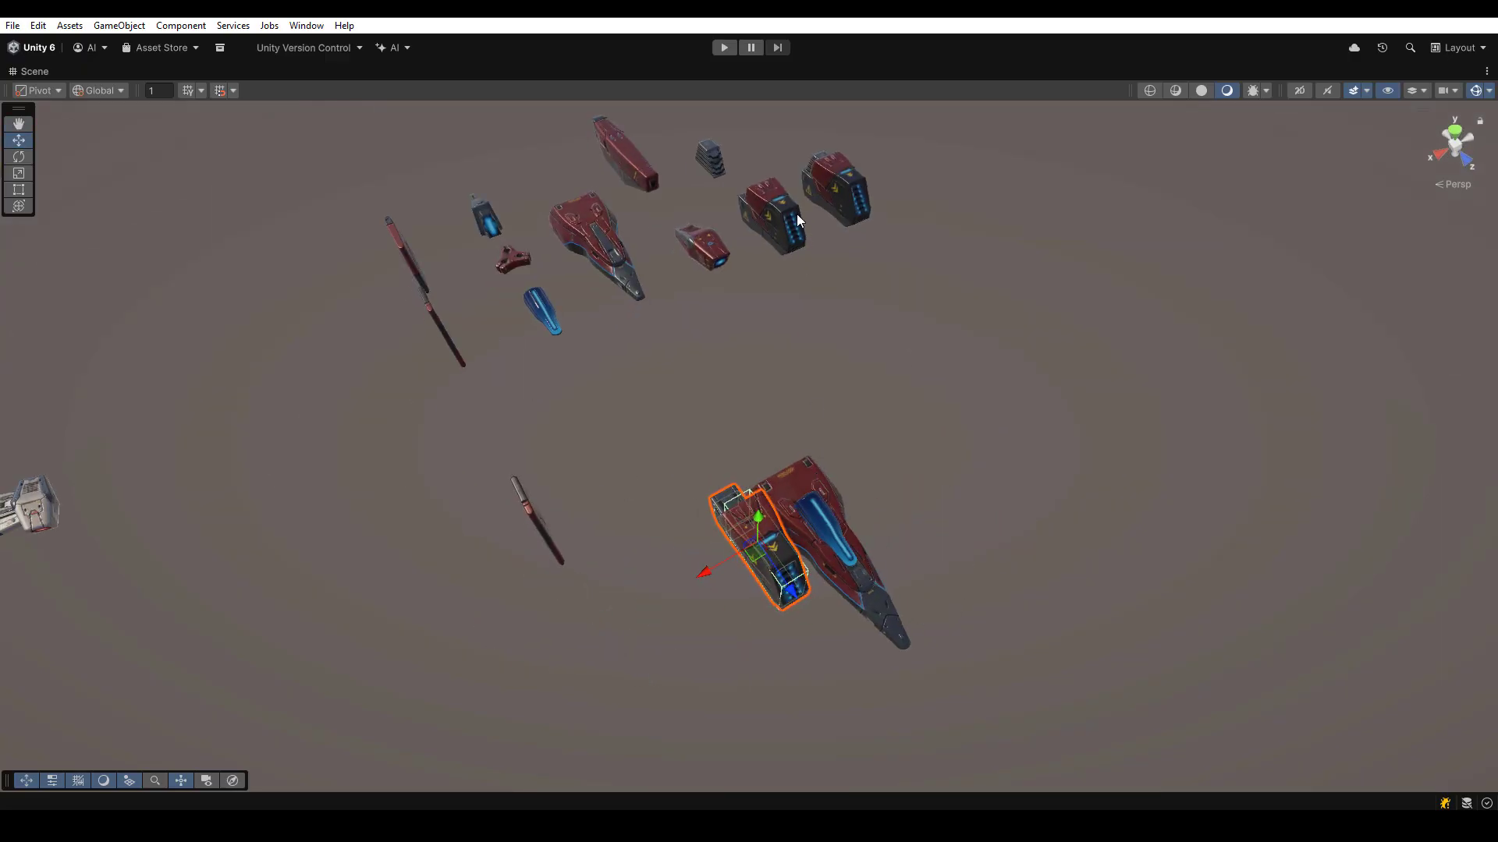
Compare the HyperFalcon_Engine part with the HyperFalcon_Engine_Comp assembly from several angles.
key("shift+space")
left_click(736, 160)
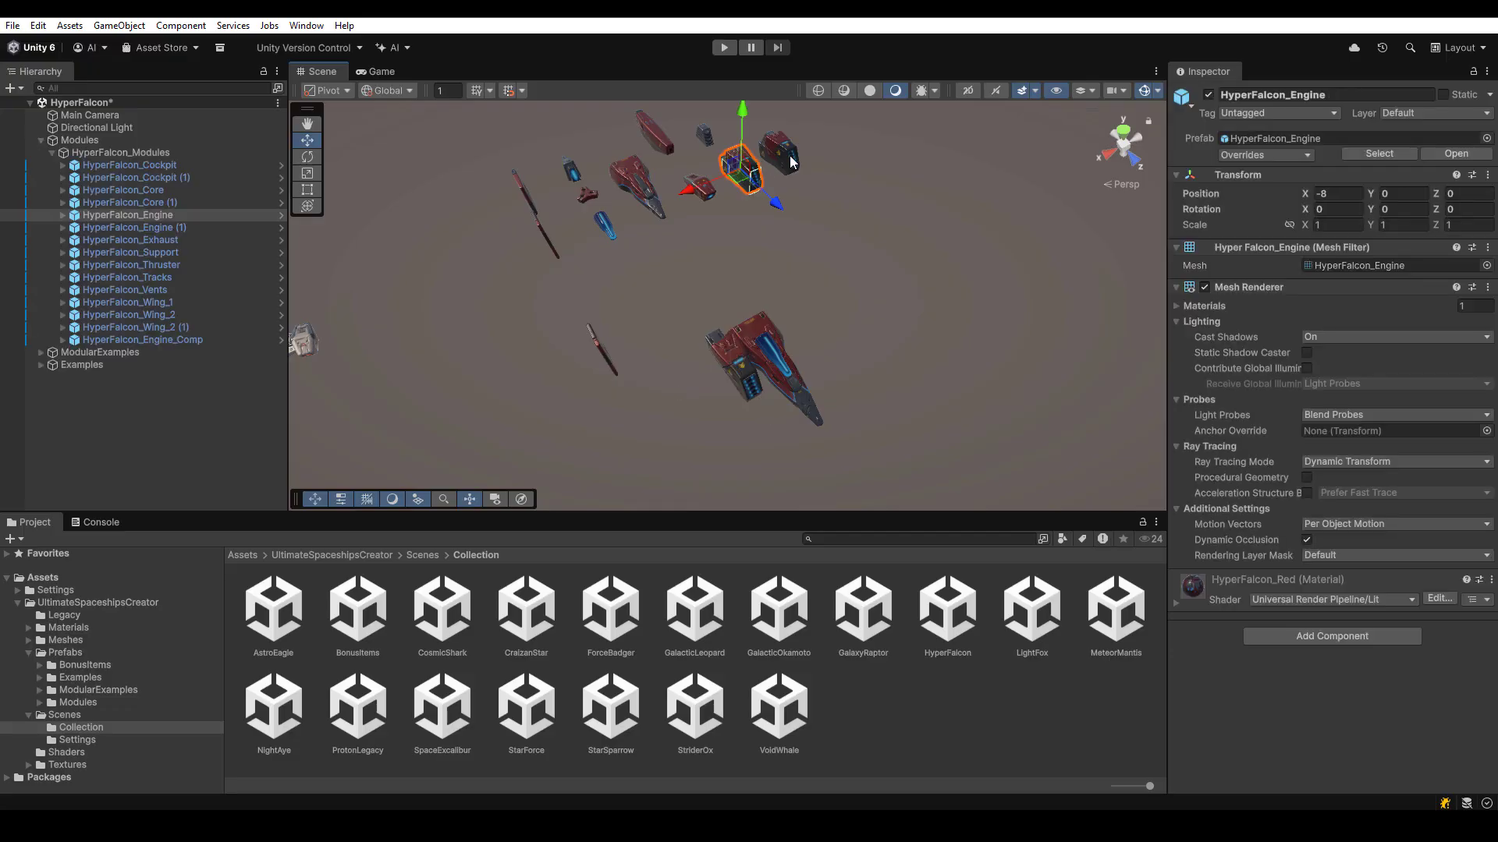
left_click(788, 158)
key("f")
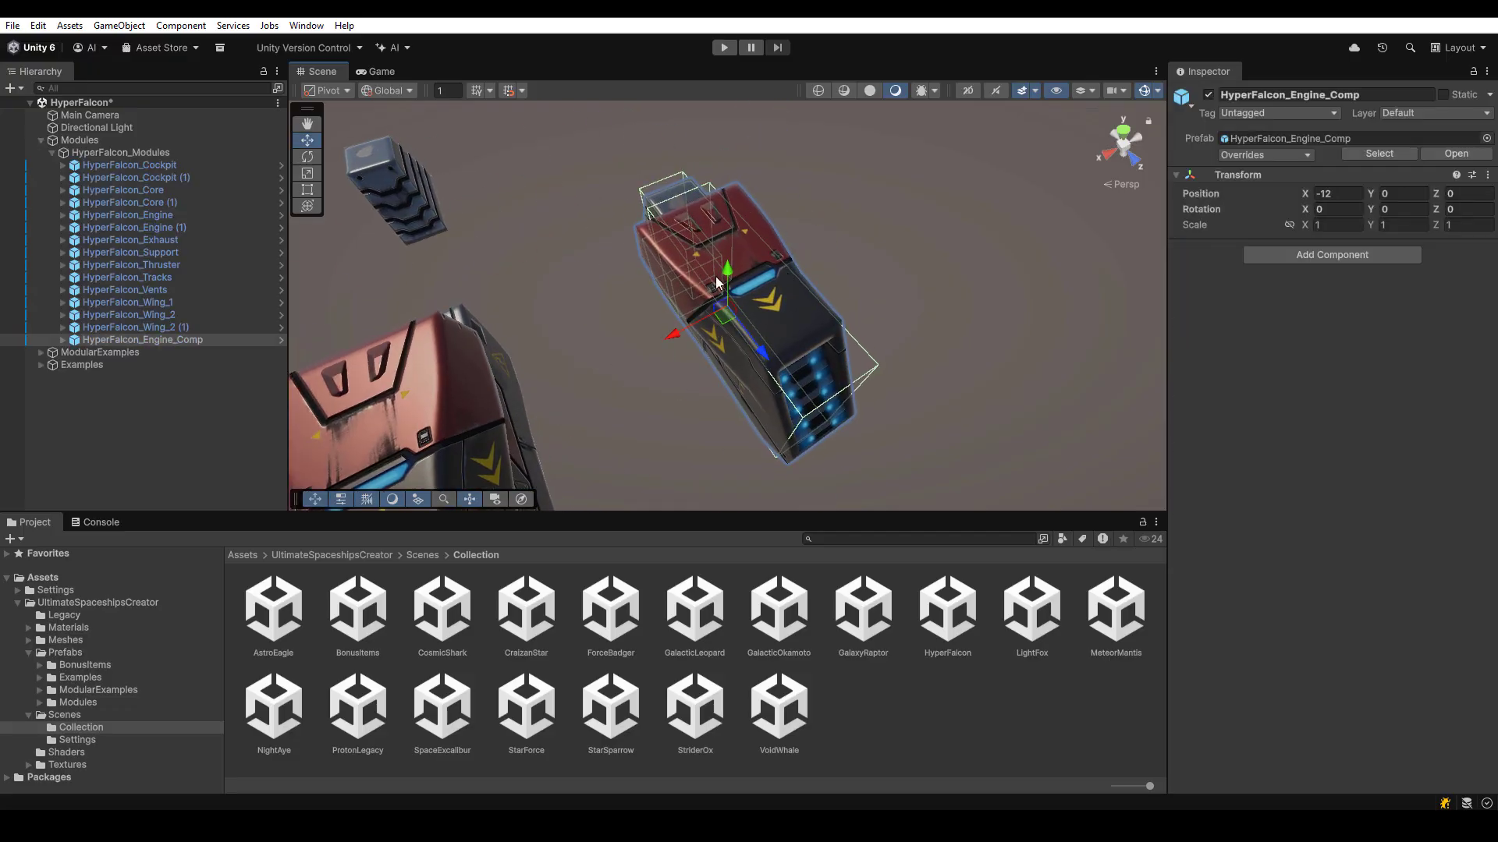
left_click_drag(716, 283, 765, 340, "alt")
scroll(761, 335, "down", 3)
middle_click_drag(616, 337, 709, 304)
left_click_drag(709, 304, 787, 237, "alt")
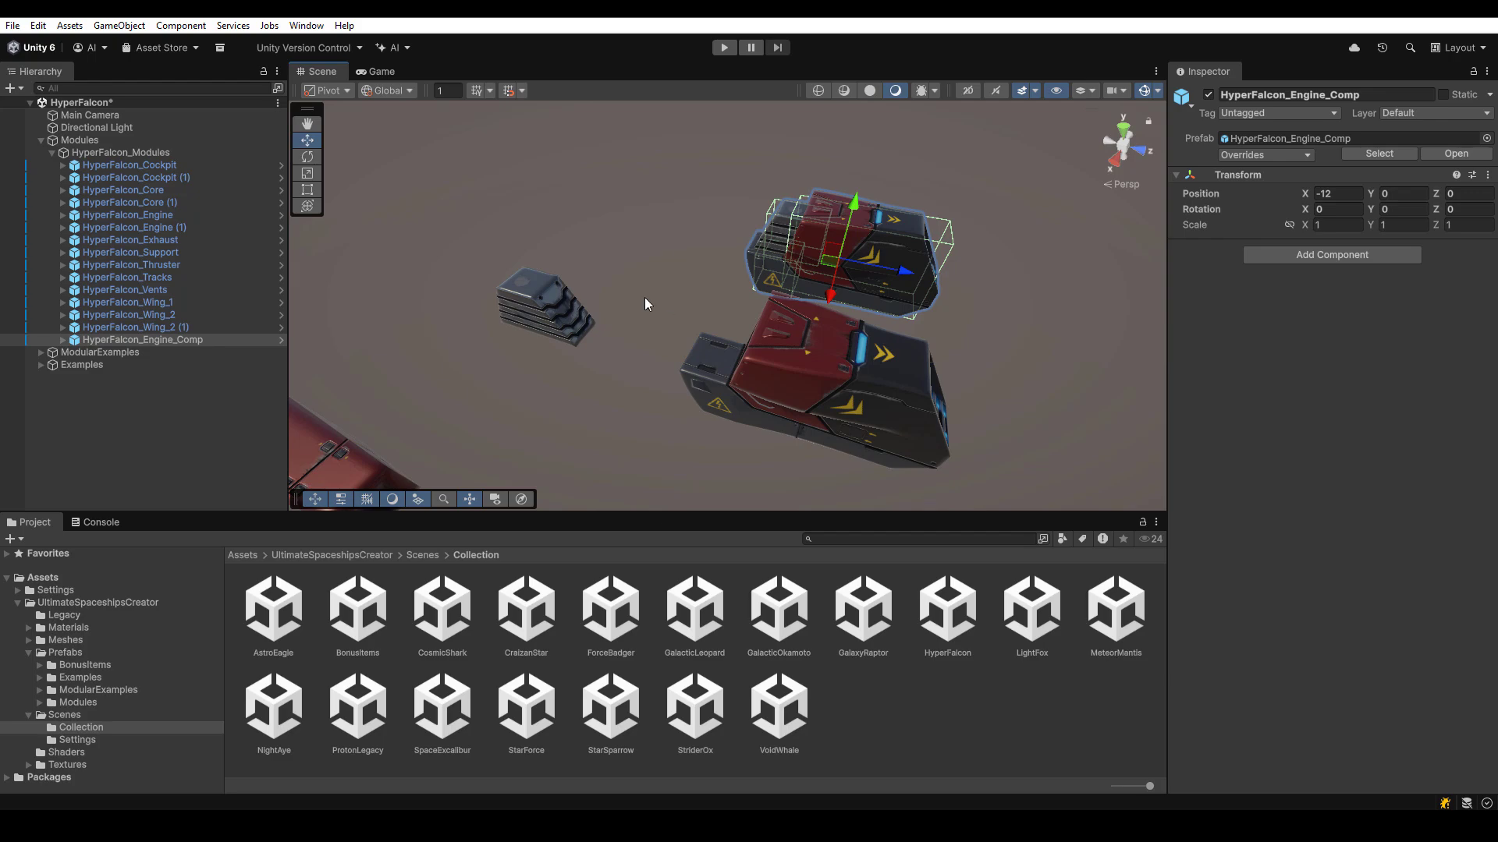
mouse_move(644, 304)
left_mouse_down("alt")
mouse_move(811, 263)
mouse_move(640, 328)
left_mouse_up("alt")
scroll(639, 330, "down", 5)
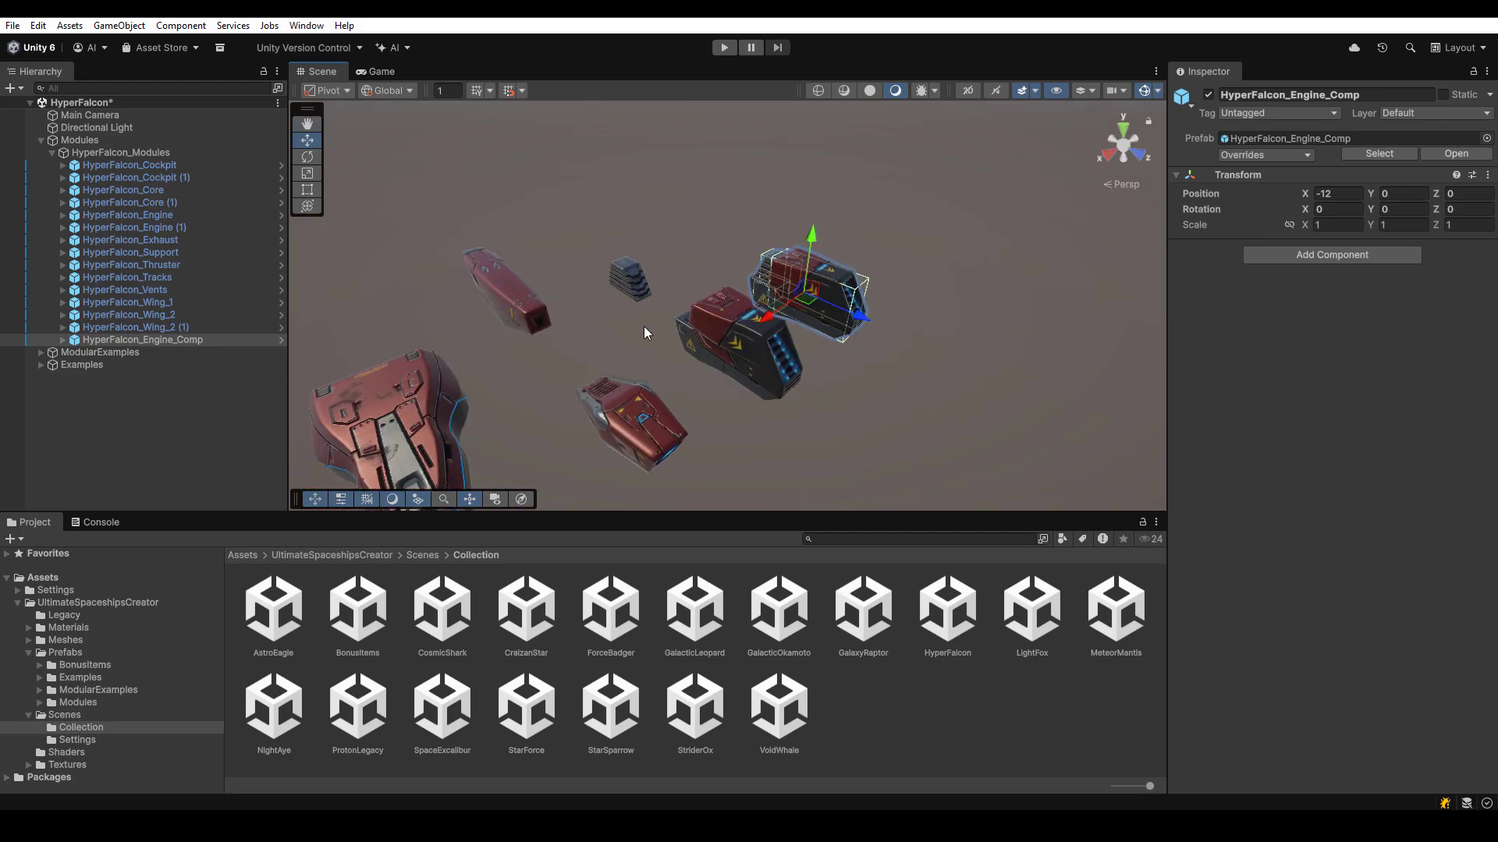
scroll(644, 326, "down", 3)
left_click_drag(845, 409, 831, 388, "alt")
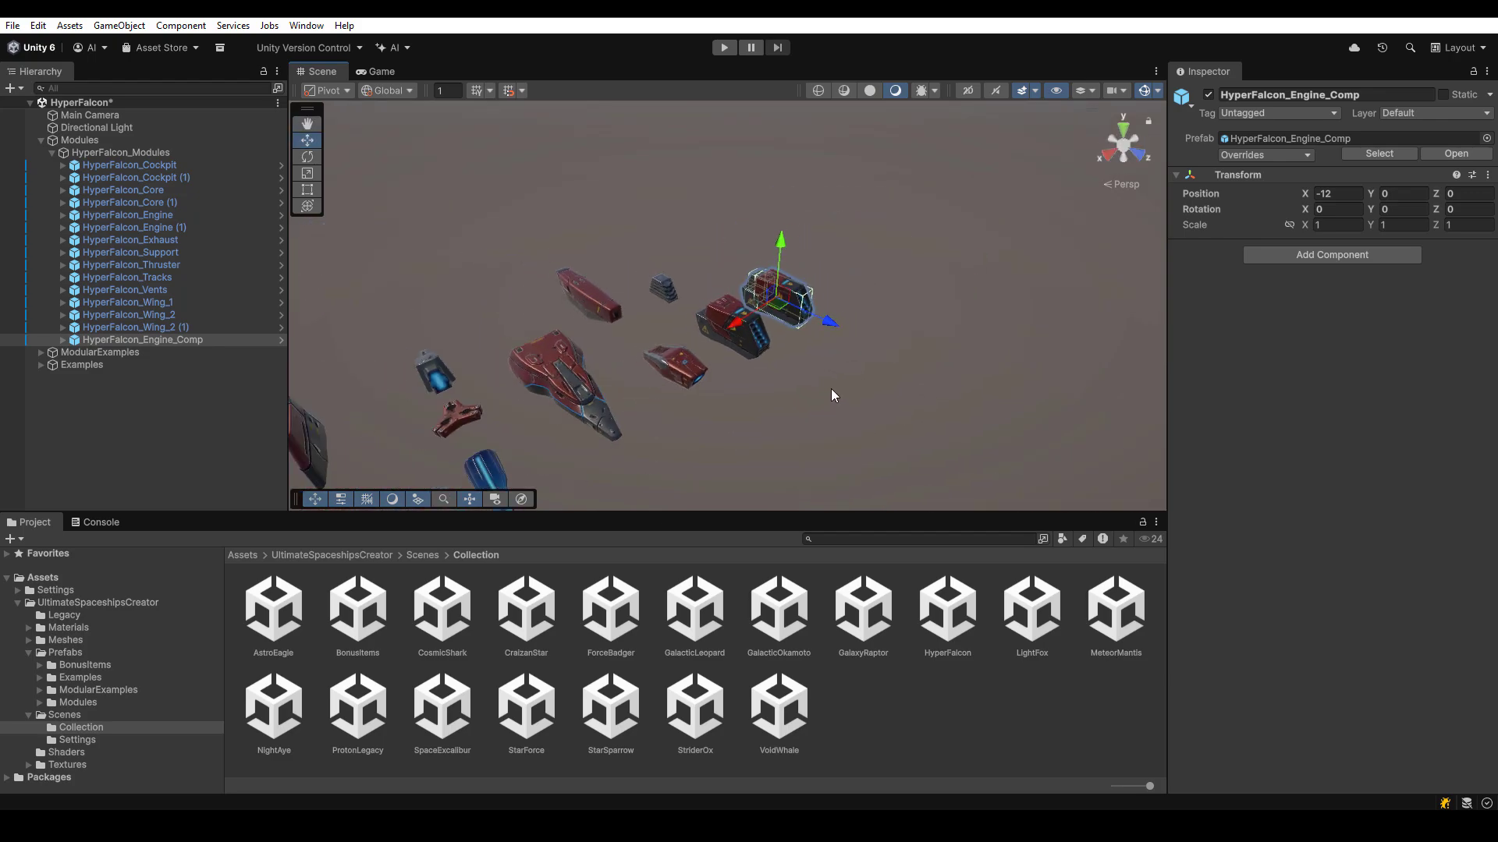
scroll(831, 390, "down", 4)
middle_click_drag(711, 383, 721, 343)
key("shift+space")
middle_click_drag(863, 475, 838, 377)
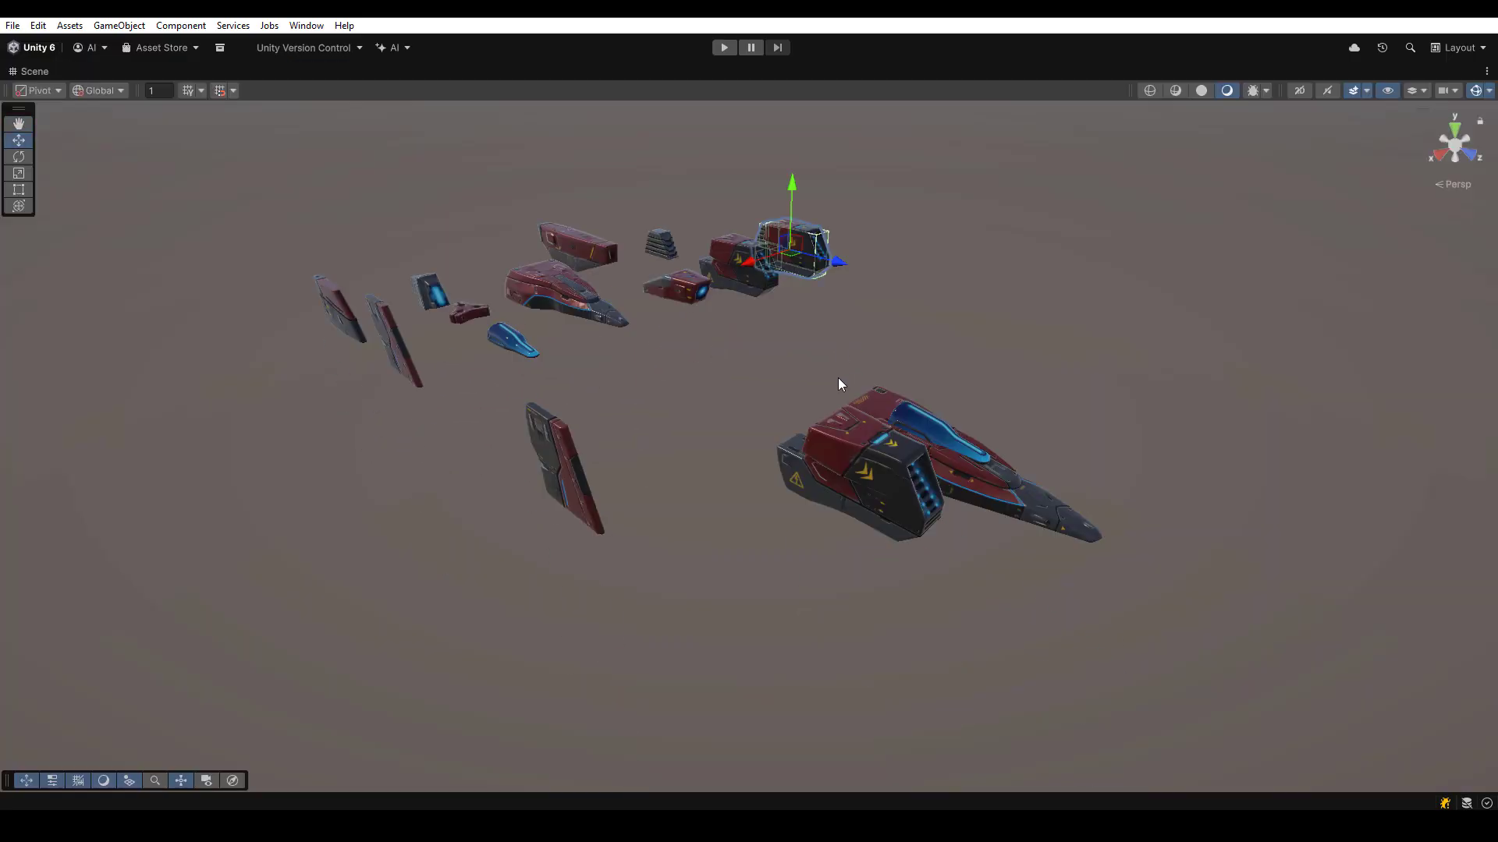
Delete the HyperFalcon_Engine copy beside the core copy.
left_click_drag(837, 377, 862, 383, "alt")
left_click(875, 490)
key("Delete")
Place a copy of the HyperFalcon_Engine_Comp assembly beside the core copy, scaled uniformly to 1.327.
left_click(791, 273)
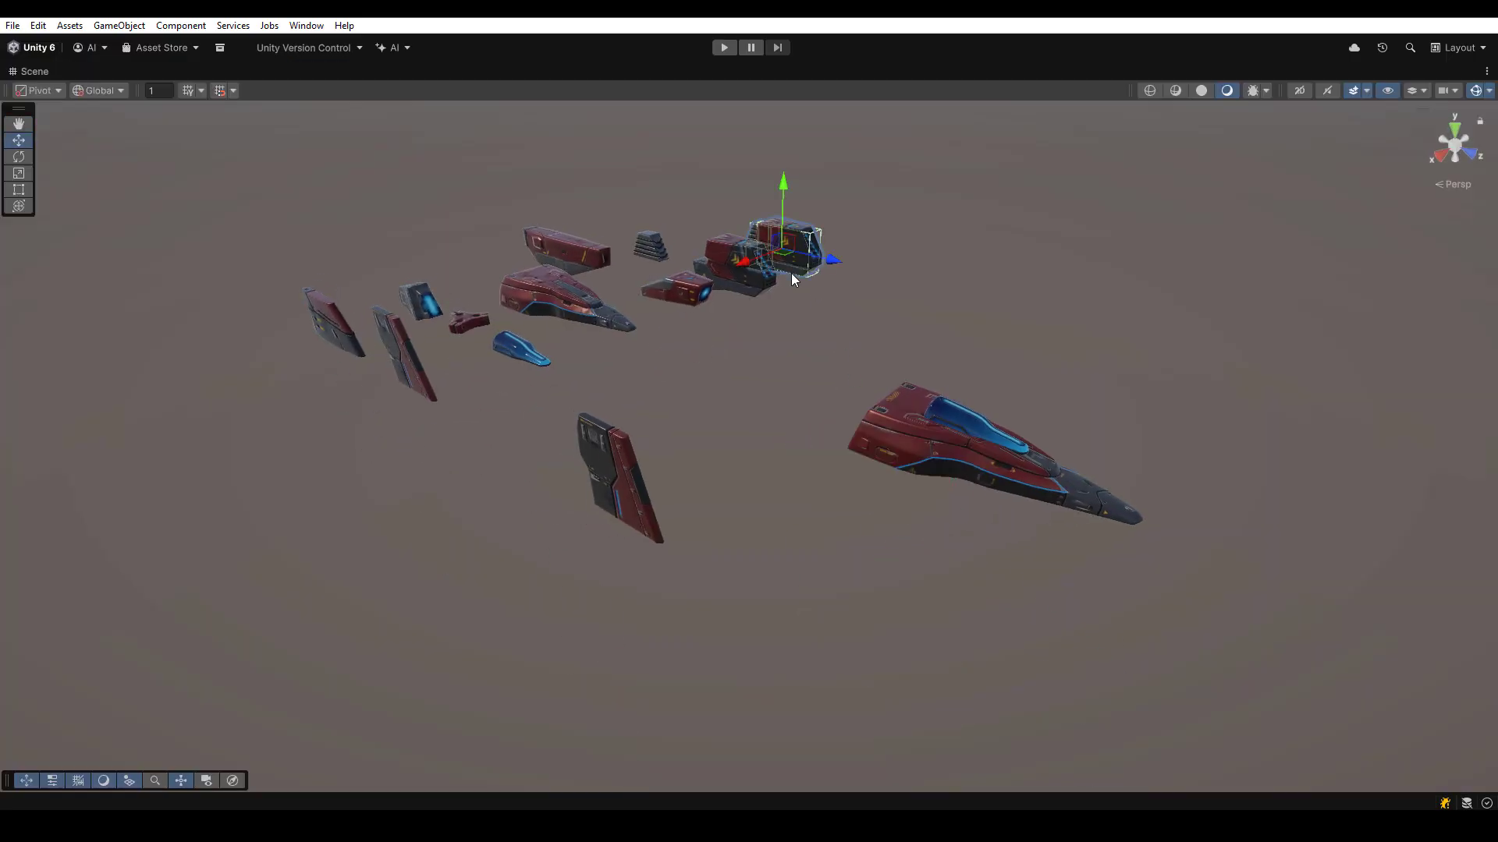
left_click_drag(791, 273, 1108, 269, "alt")
key("f")
left_click_drag(716, 378, 944, 454, "alt")
scroll(944, 453, "down", 5)
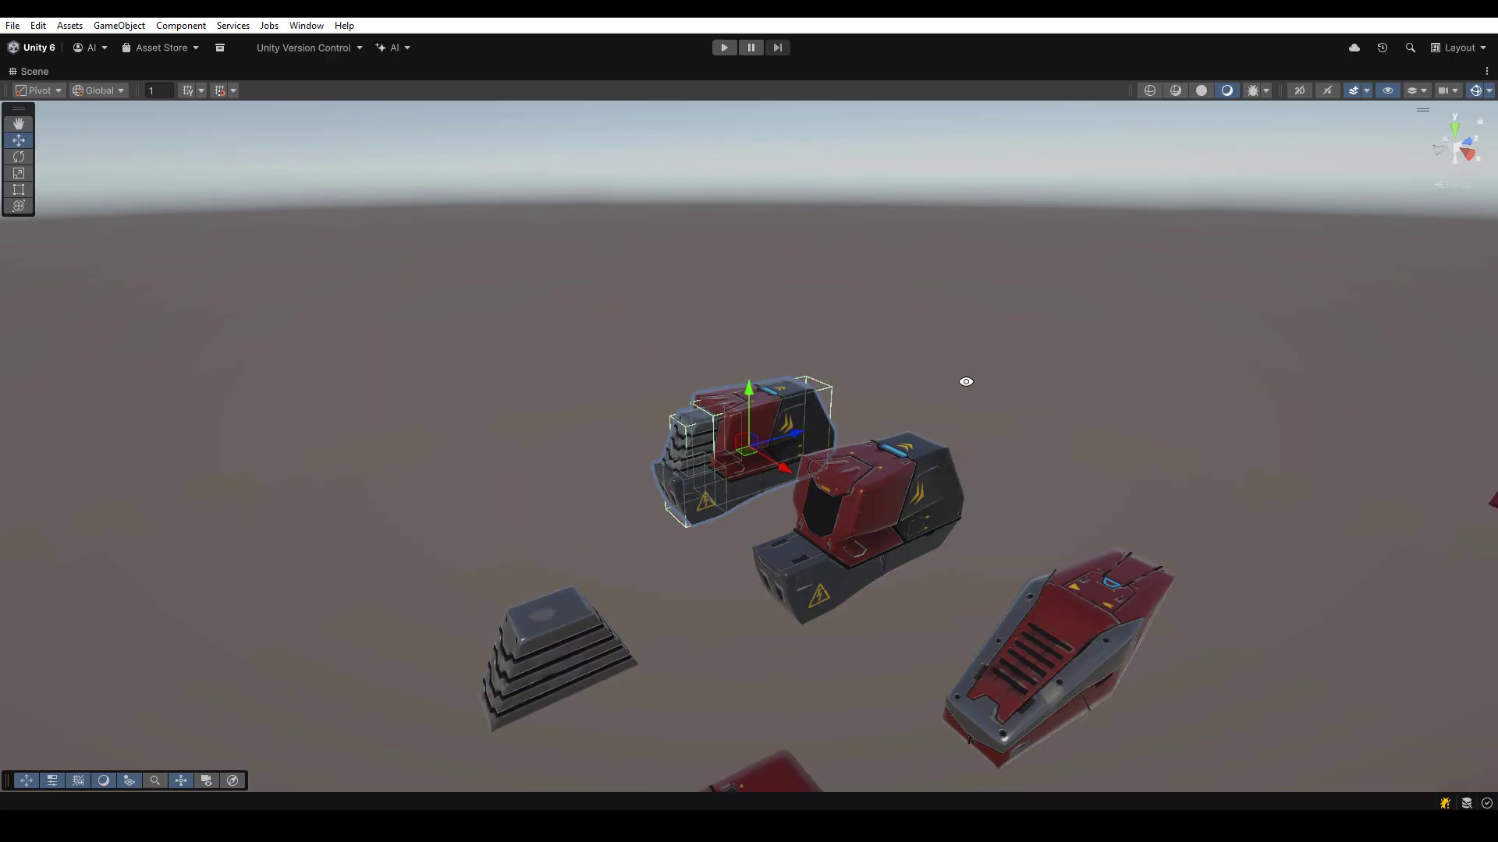
left_click_drag(965, 381, 648, 408, "alt")
scroll(648, 408, "down", 4)
middle_click_drag(764, 476, 809, 373)
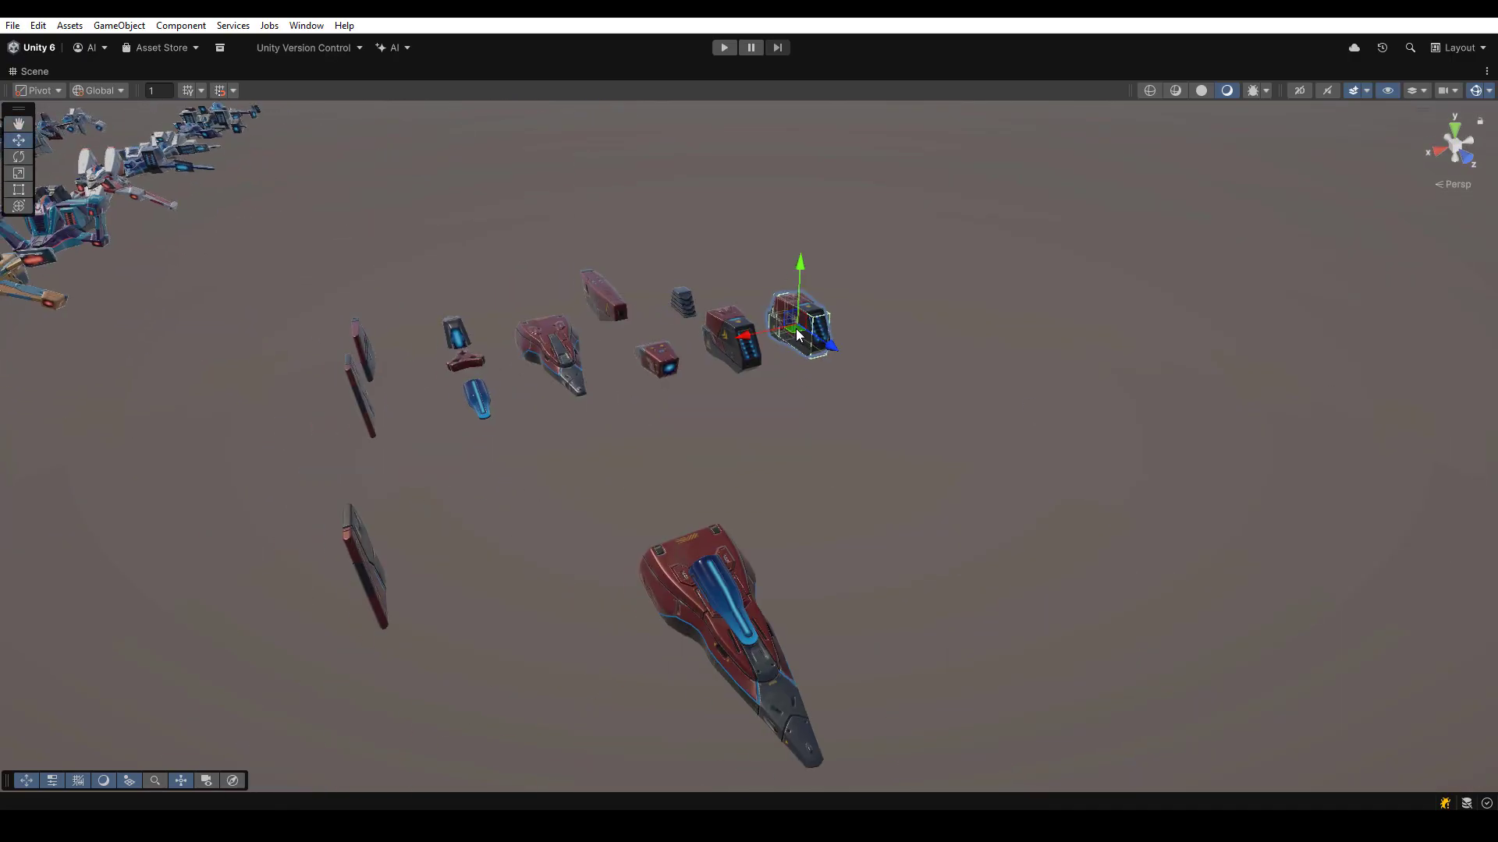
left_click_drag(797, 335, 706, 460)
left_click_drag(836, 393, 774, 358, "alt")
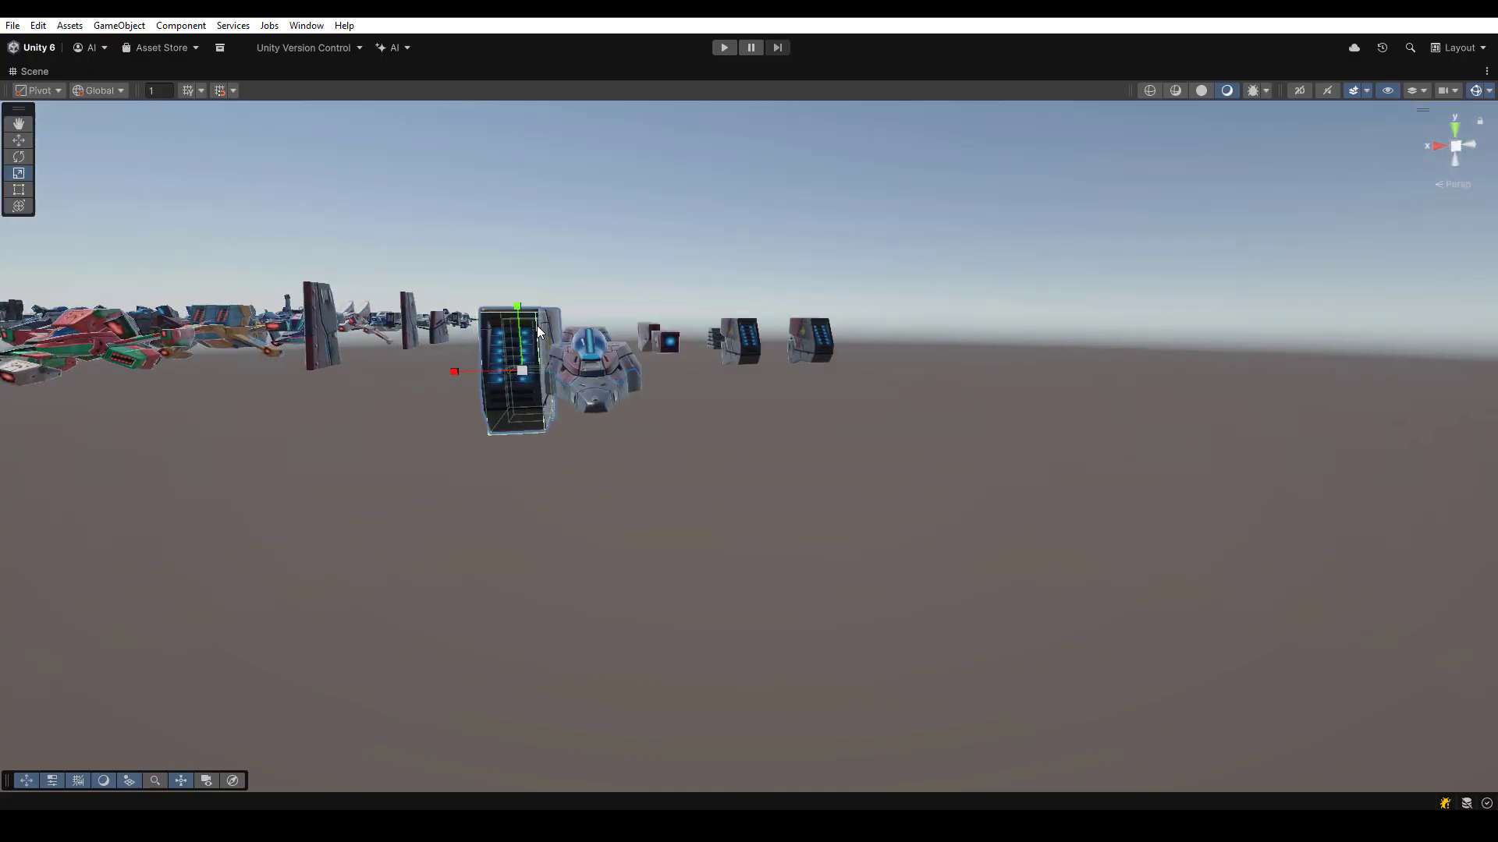
Rotate the engine assembly copy to -90 around Z and shift it outward to X 2.07 along the core's side.
key("e")
left_click_drag(538, 332, 322, 296)
left_click_drag(577, 321, 660, 491, "alt")
key("w")
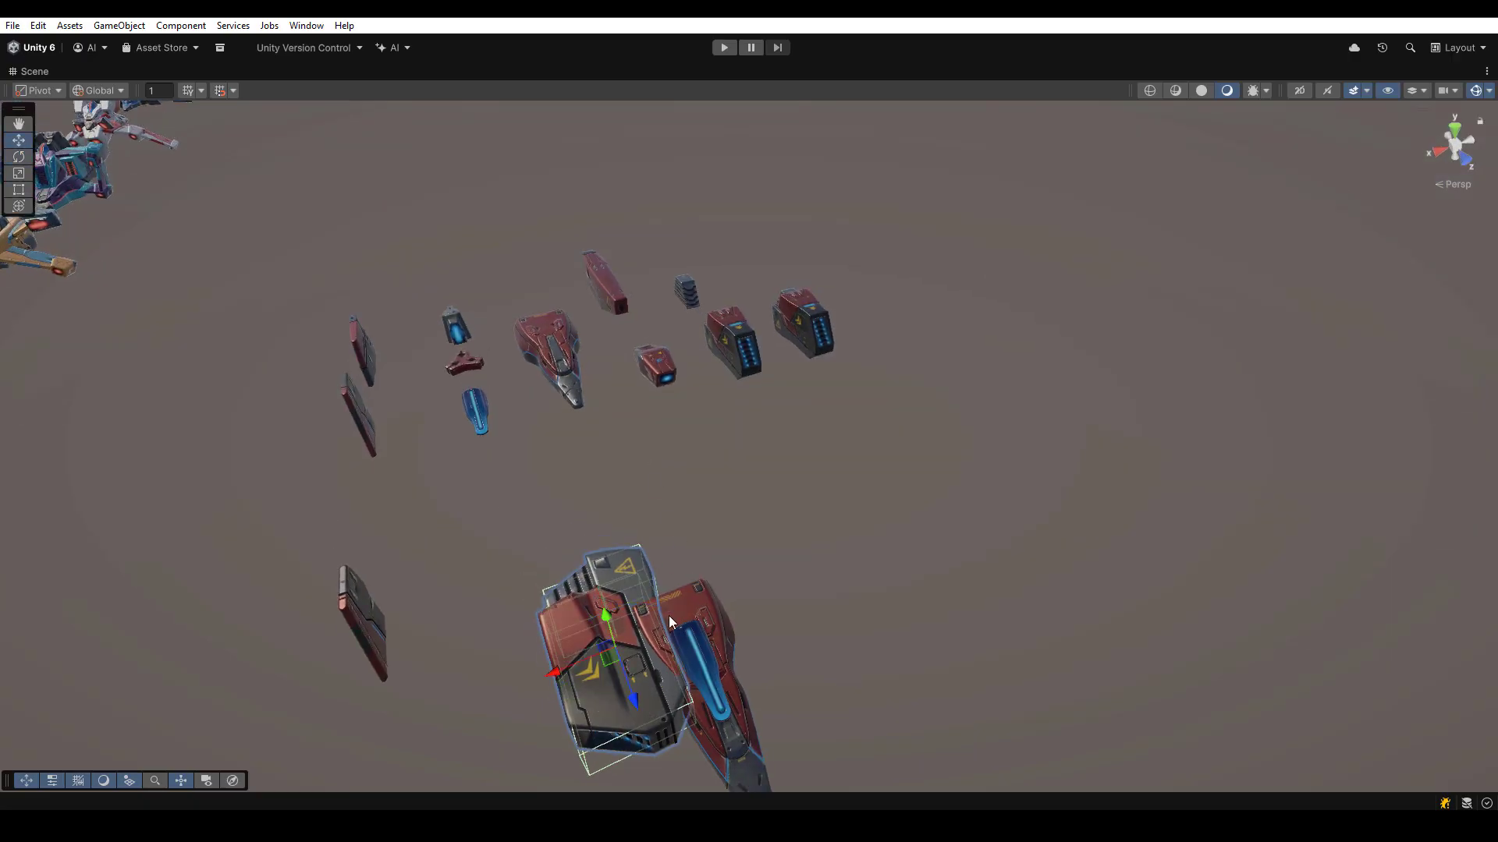
left_click_drag(605, 664, 586, 673)
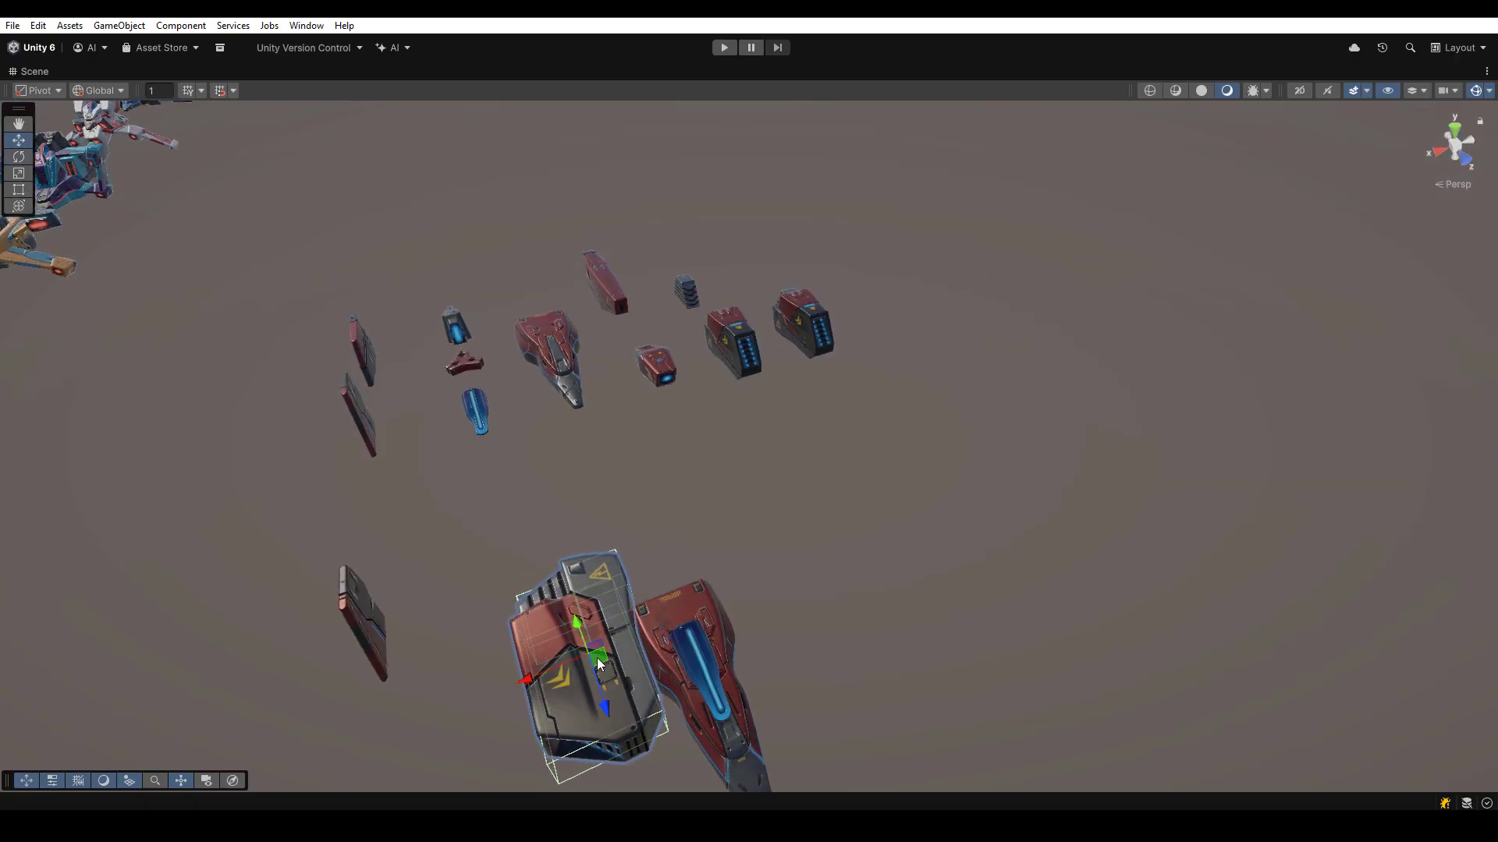
left_click_drag(932, 601, 1022, 525, "alt")
left_click(1023, 525)
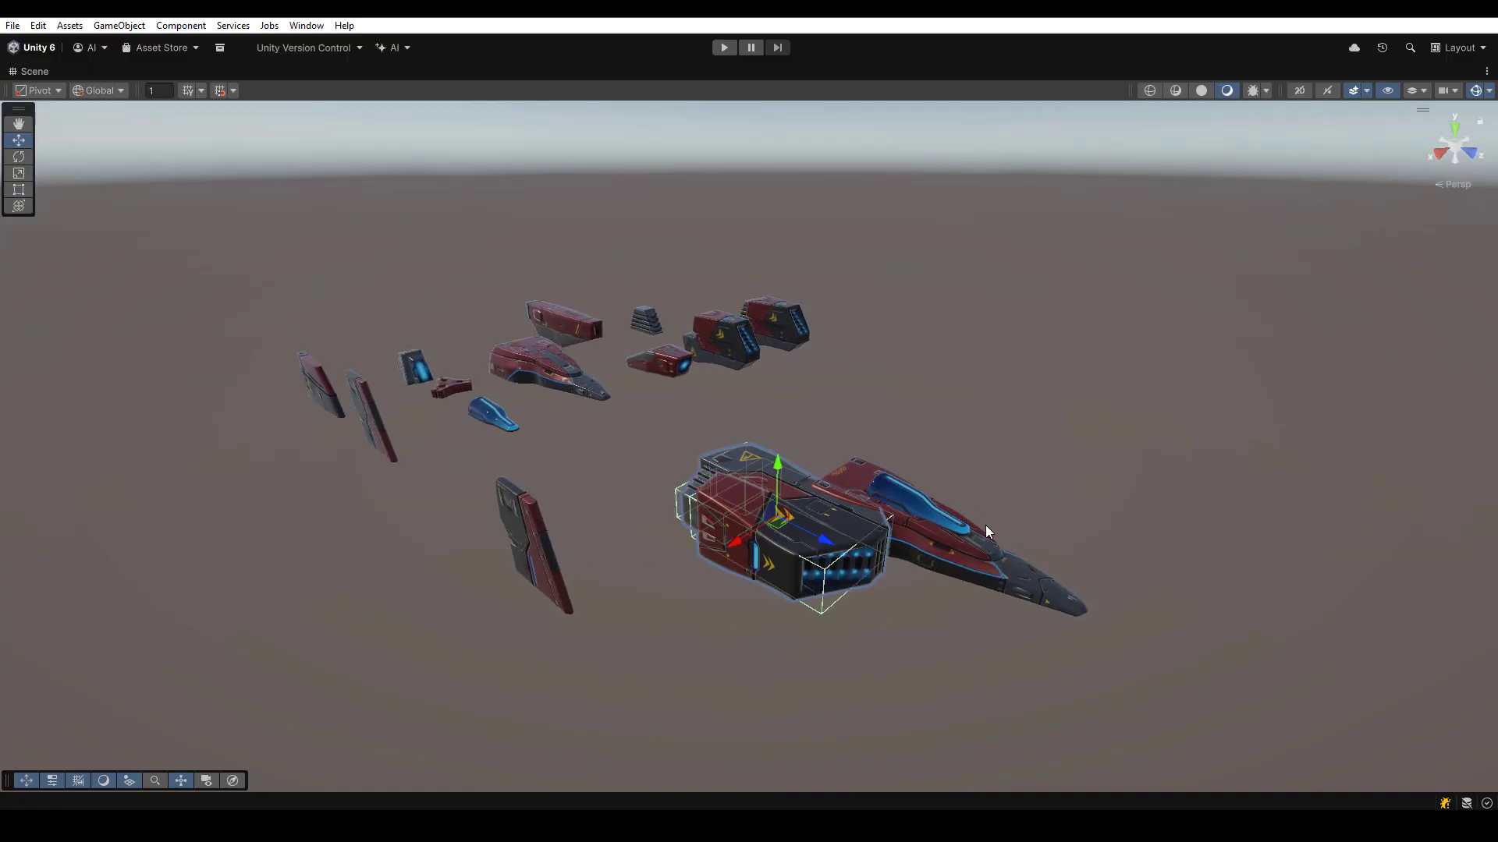
Duplicate the rotated engine assembly onto the core's opposite side with position X -2.07 and Z rotation 90.
key("shift+space")
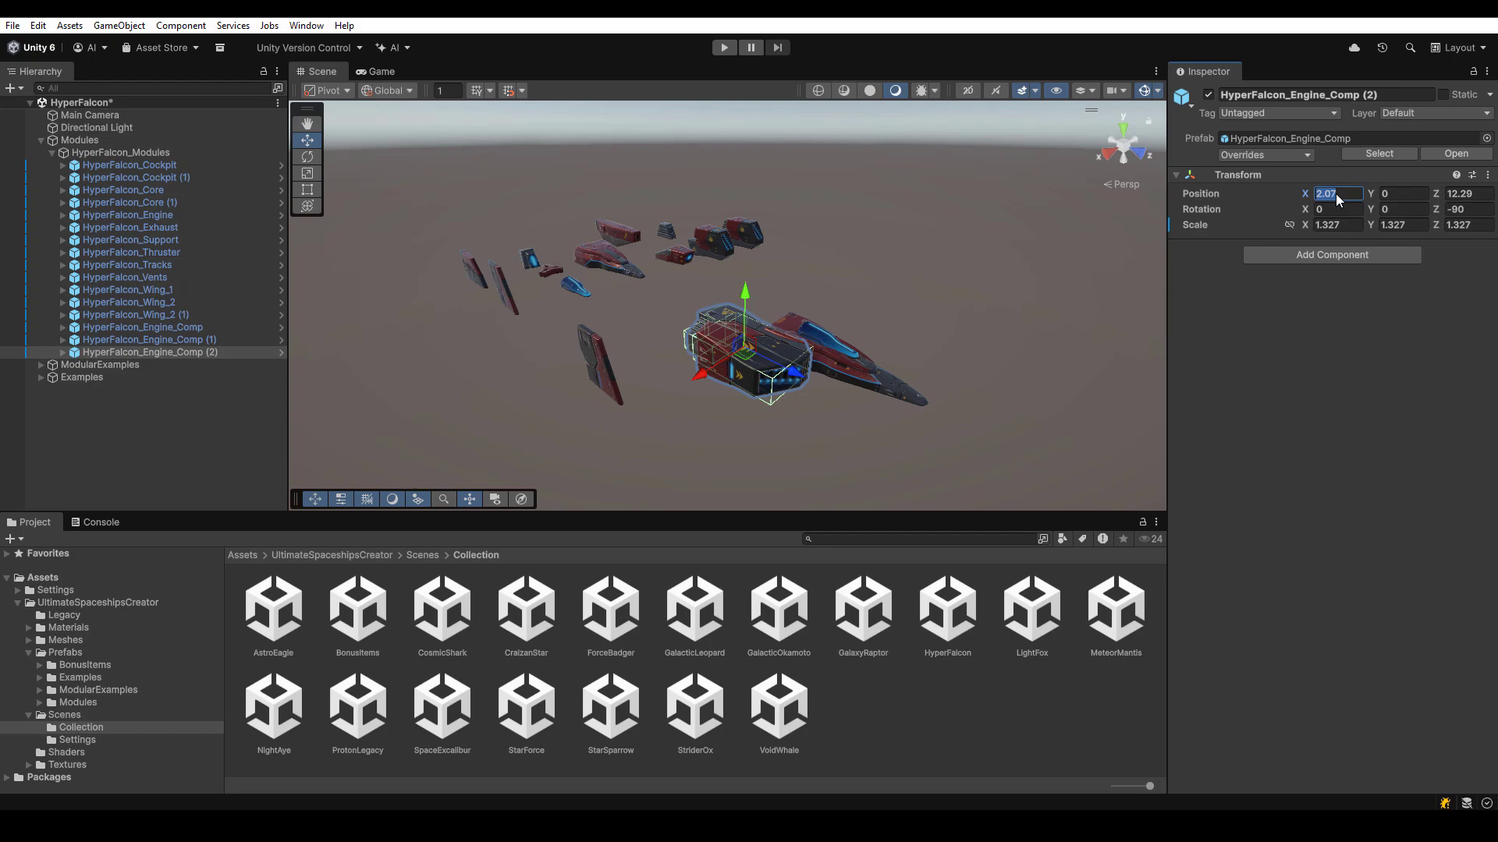
key("Home")
type("-")
left_click_drag(906, 284, 1161, 334, "alt")
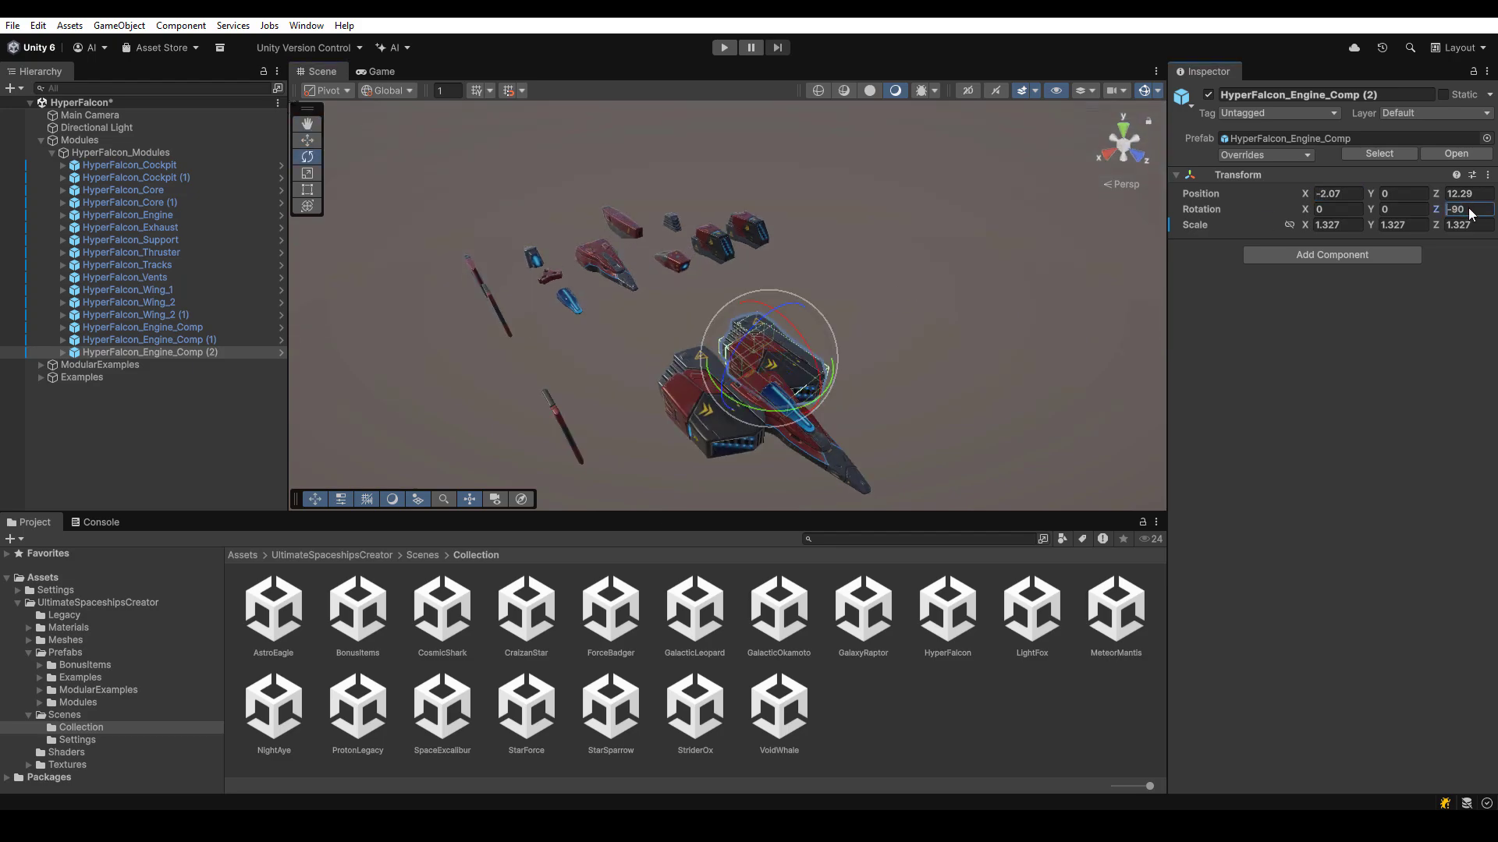
key("Delete")
key("w")
left_click_drag(1103, 341, 850, 367, "alt")
left_click(925, 392)
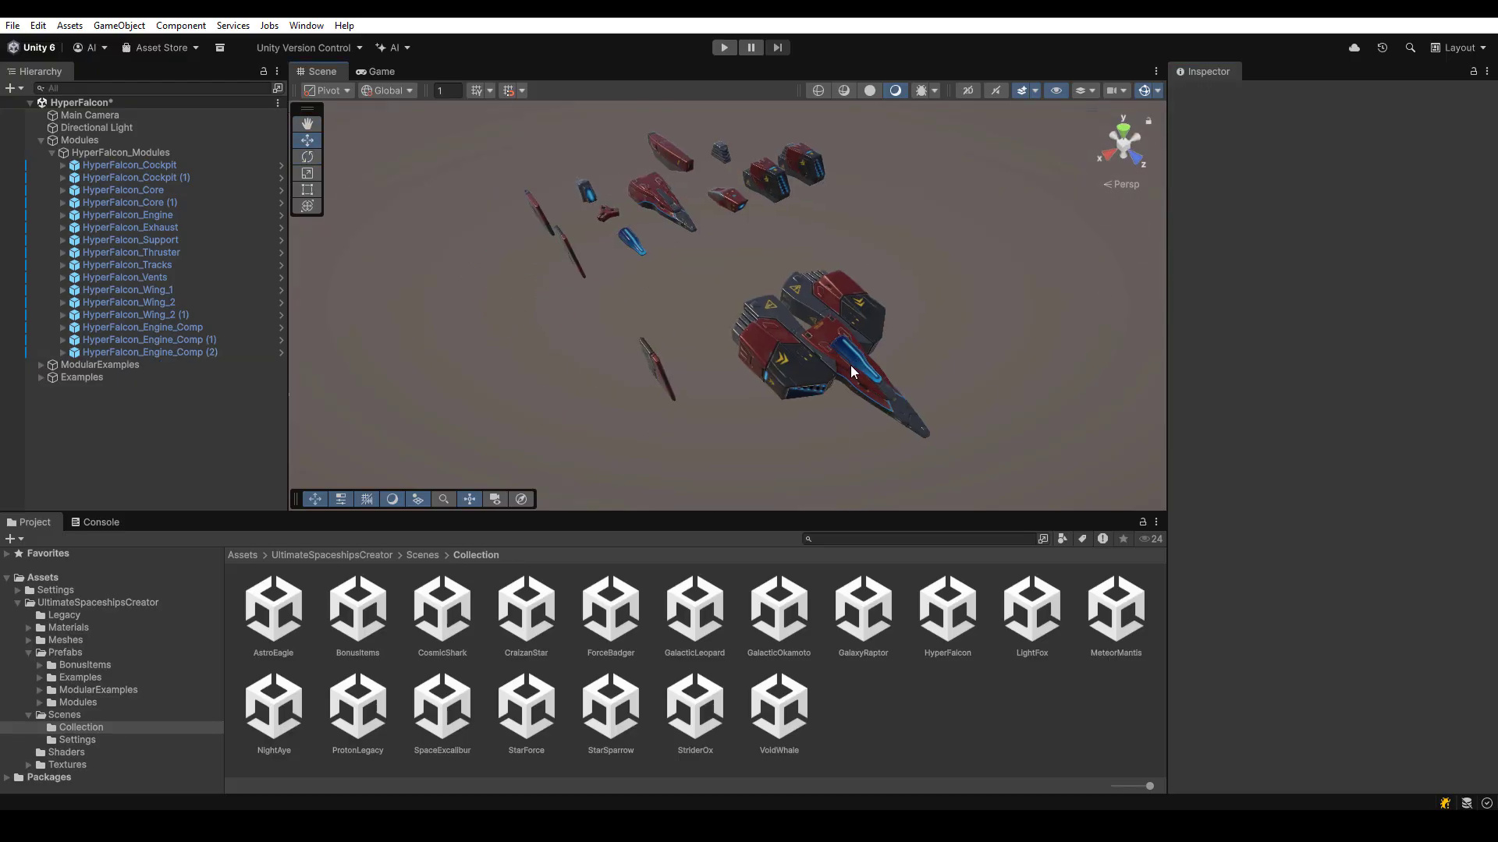
Rotate the HyperFalcon_Wing_2 copy to -75 around Z and move it against the engine's outer side at X 3.722, Z 12.45.
left_click(659, 379)
left_click_drag(625, 368, 492, 442)
left_click_drag(756, 391, 693, 257, "alt")
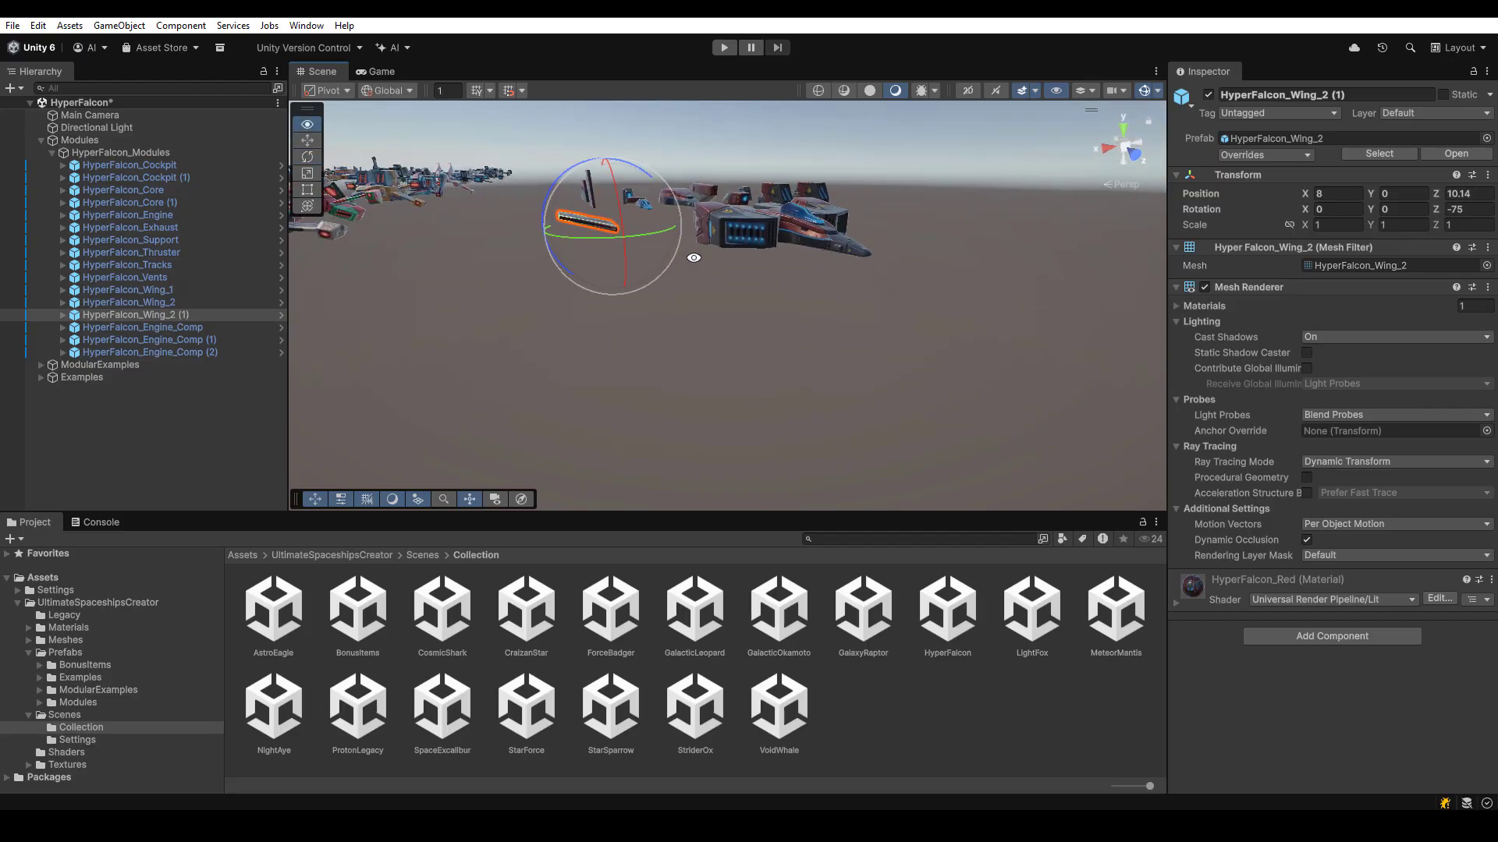
left_click_drag(561, 230, 809, 254)
scroll(864, 380, "up", 5)
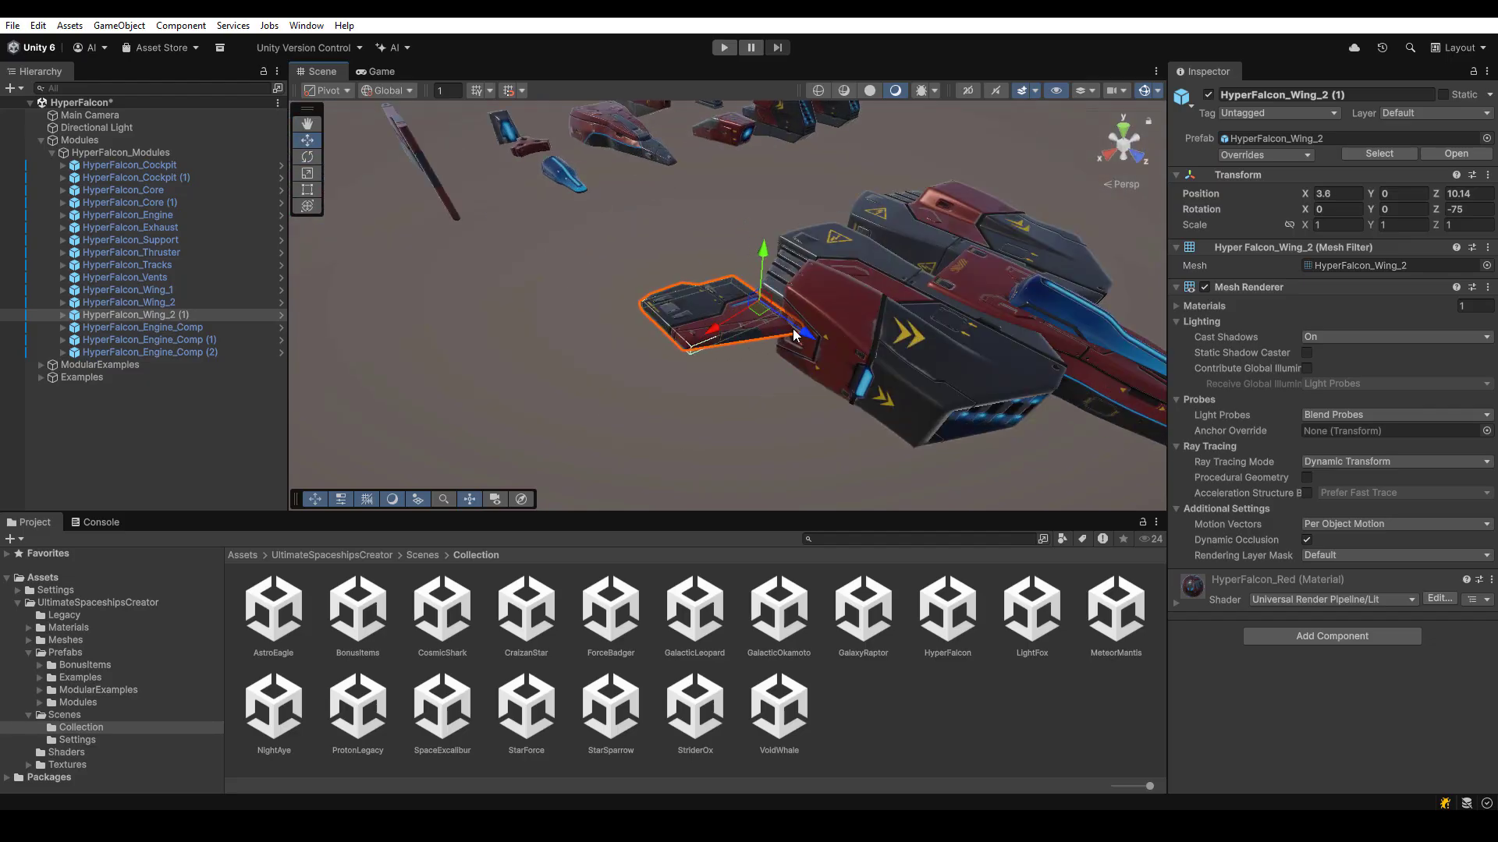
left_click_drag(794, 336, 875, 383)
left_click_drag(875, 384, 706, 381, "alt")
scroll(741, 292, "down", 4)
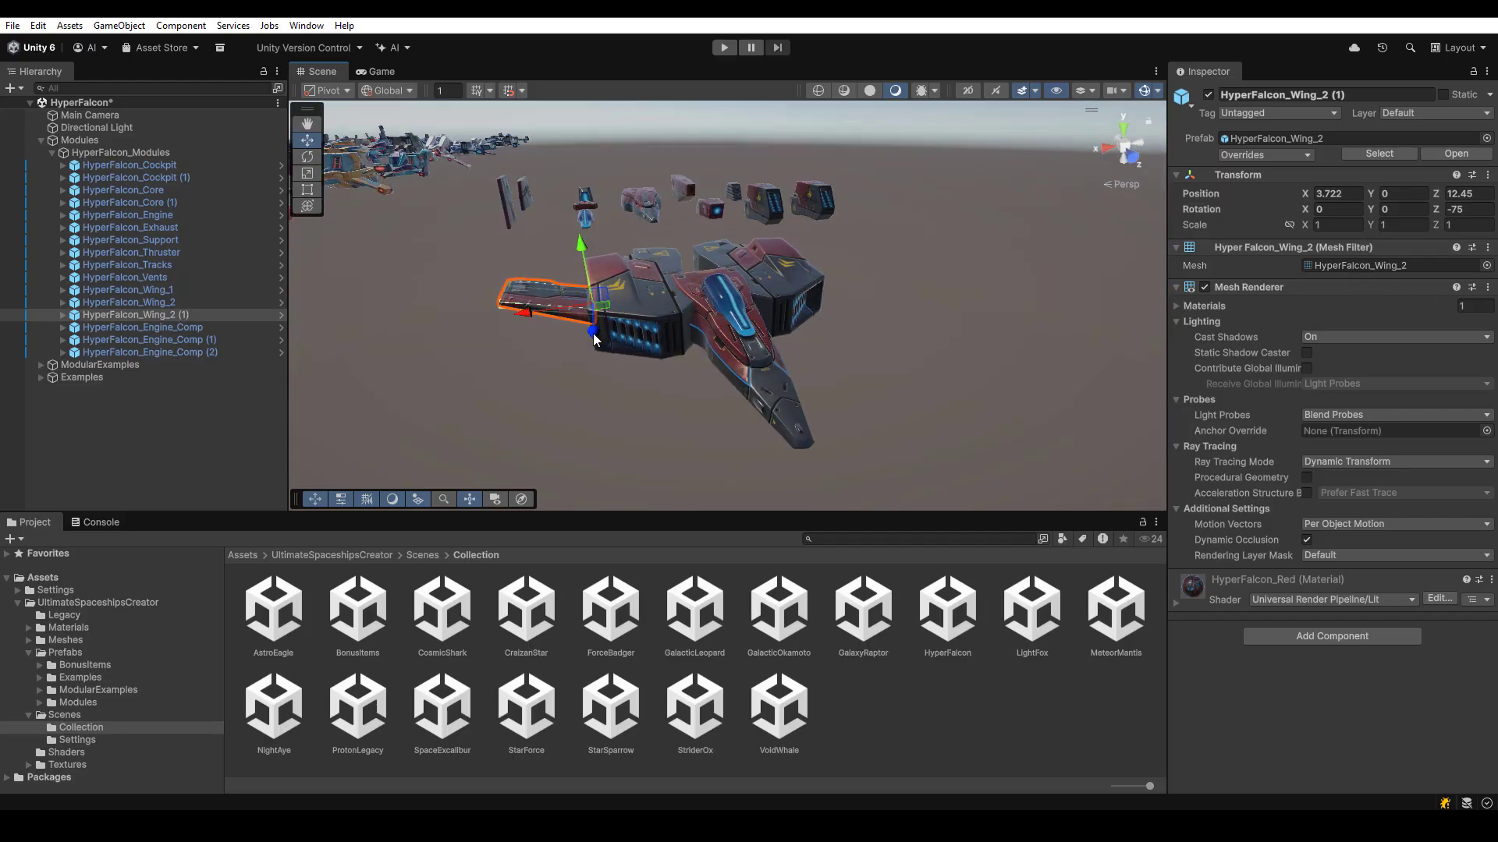
Duplicate the attached wing onto the opposite engine with position X -3.722 and Z rotation 75.
key("ctrl+d")
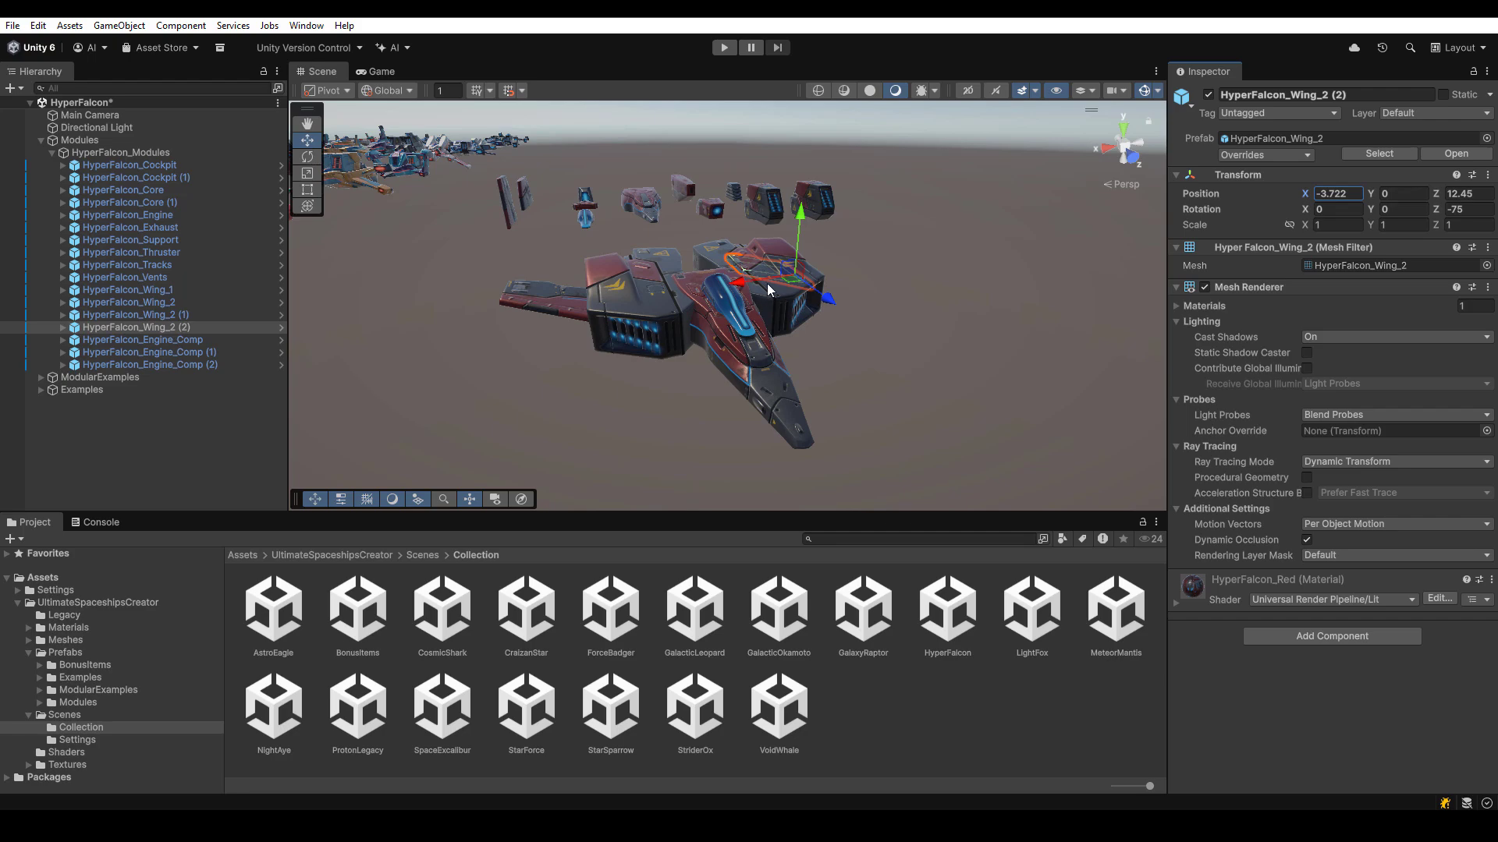
left_click_drag(866, 282, 1092, 282, "alt")
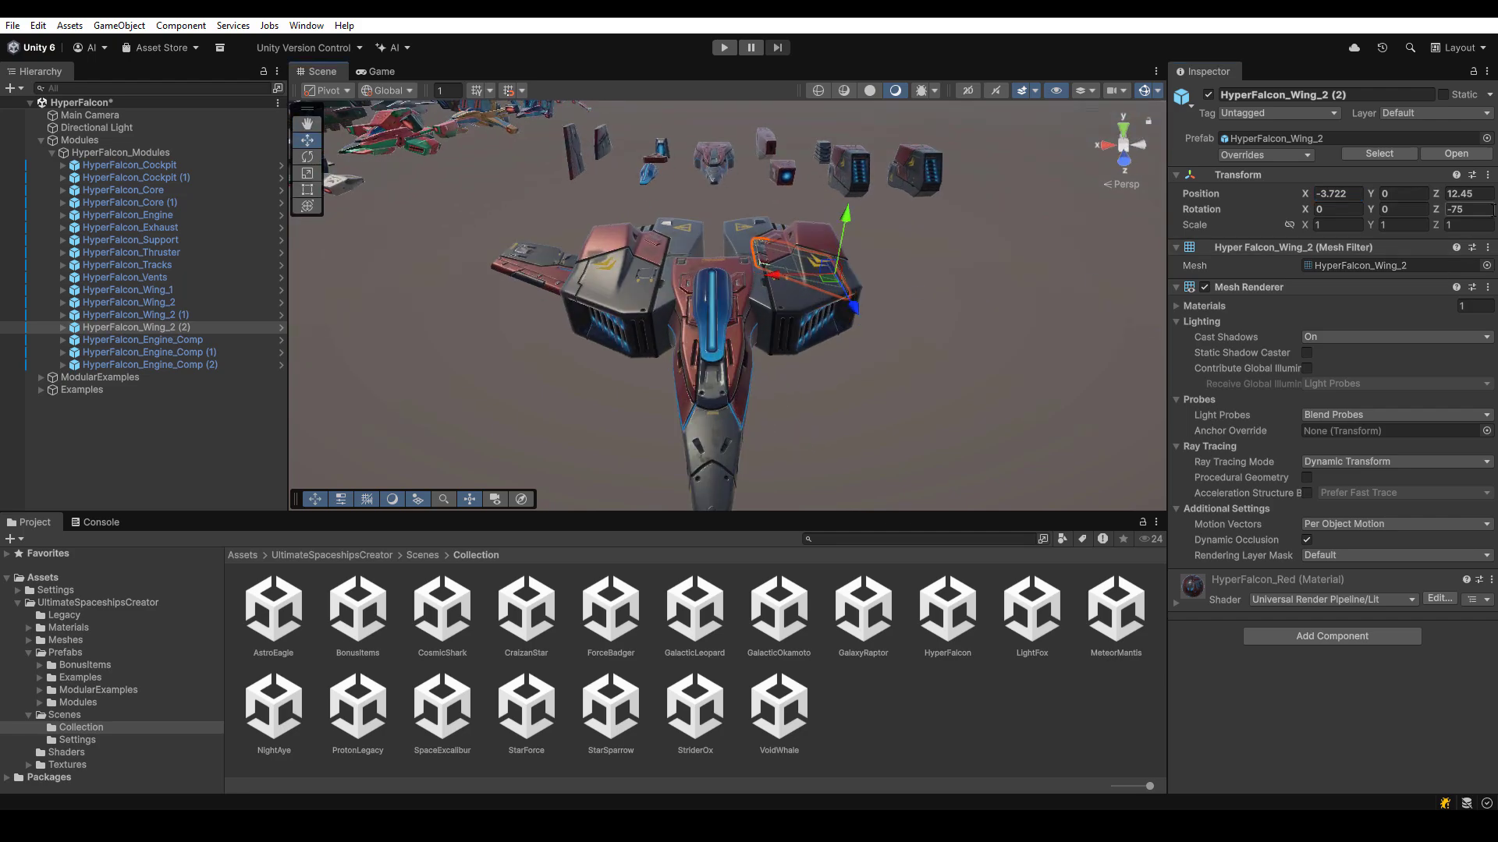
type("75")
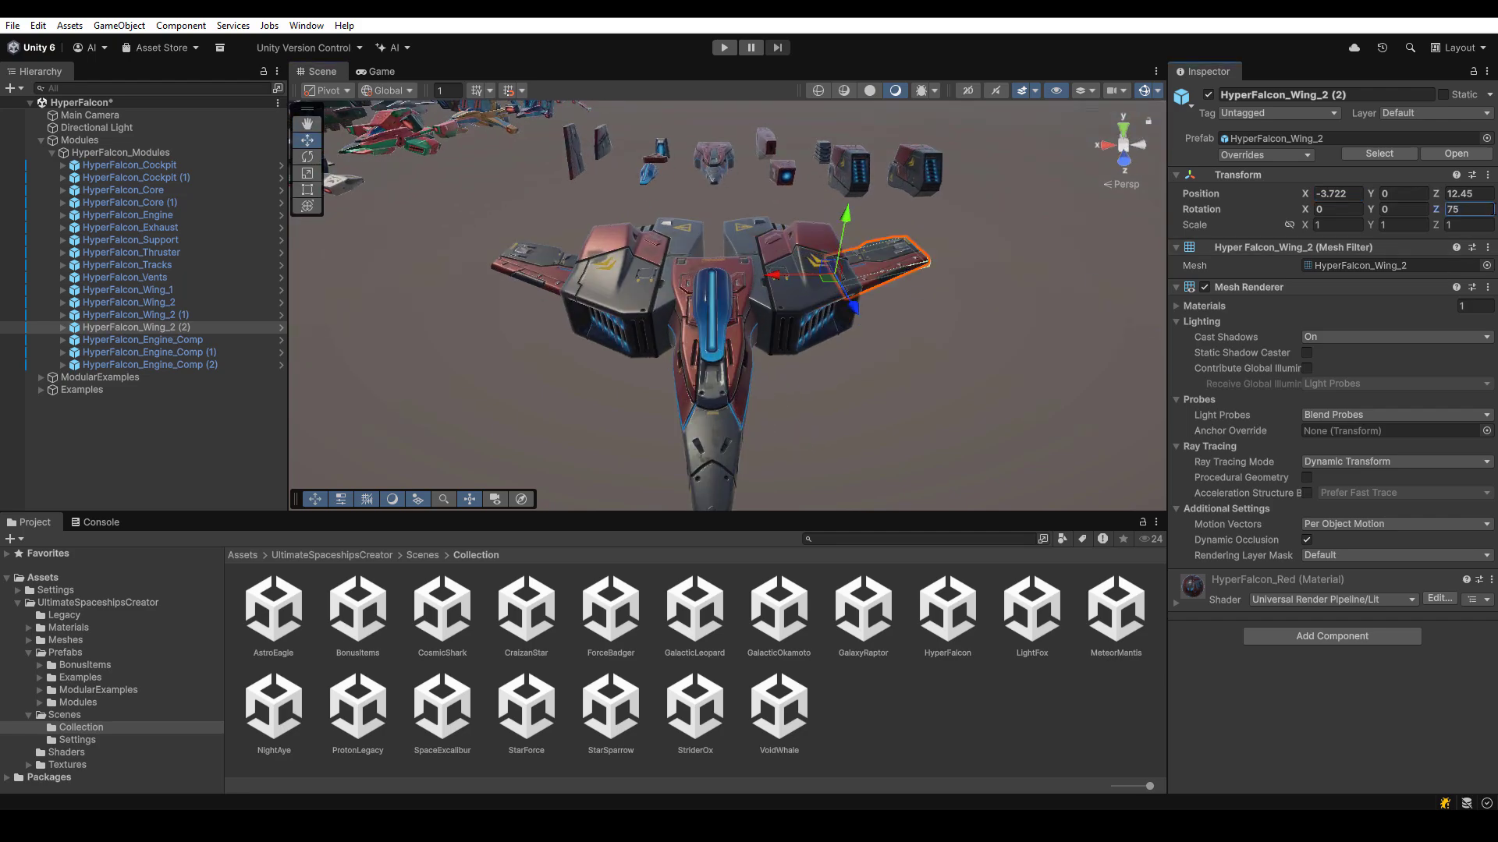
left_click(914, 395)
Duplicate the HyperFalcon_Thruster module and move the copy over to the assembled ship.
left_click_drag(915, 395, 693, 227, "alt")
scroll(787, 324, "up", 2)
scroll(787, 323, "down", 3)
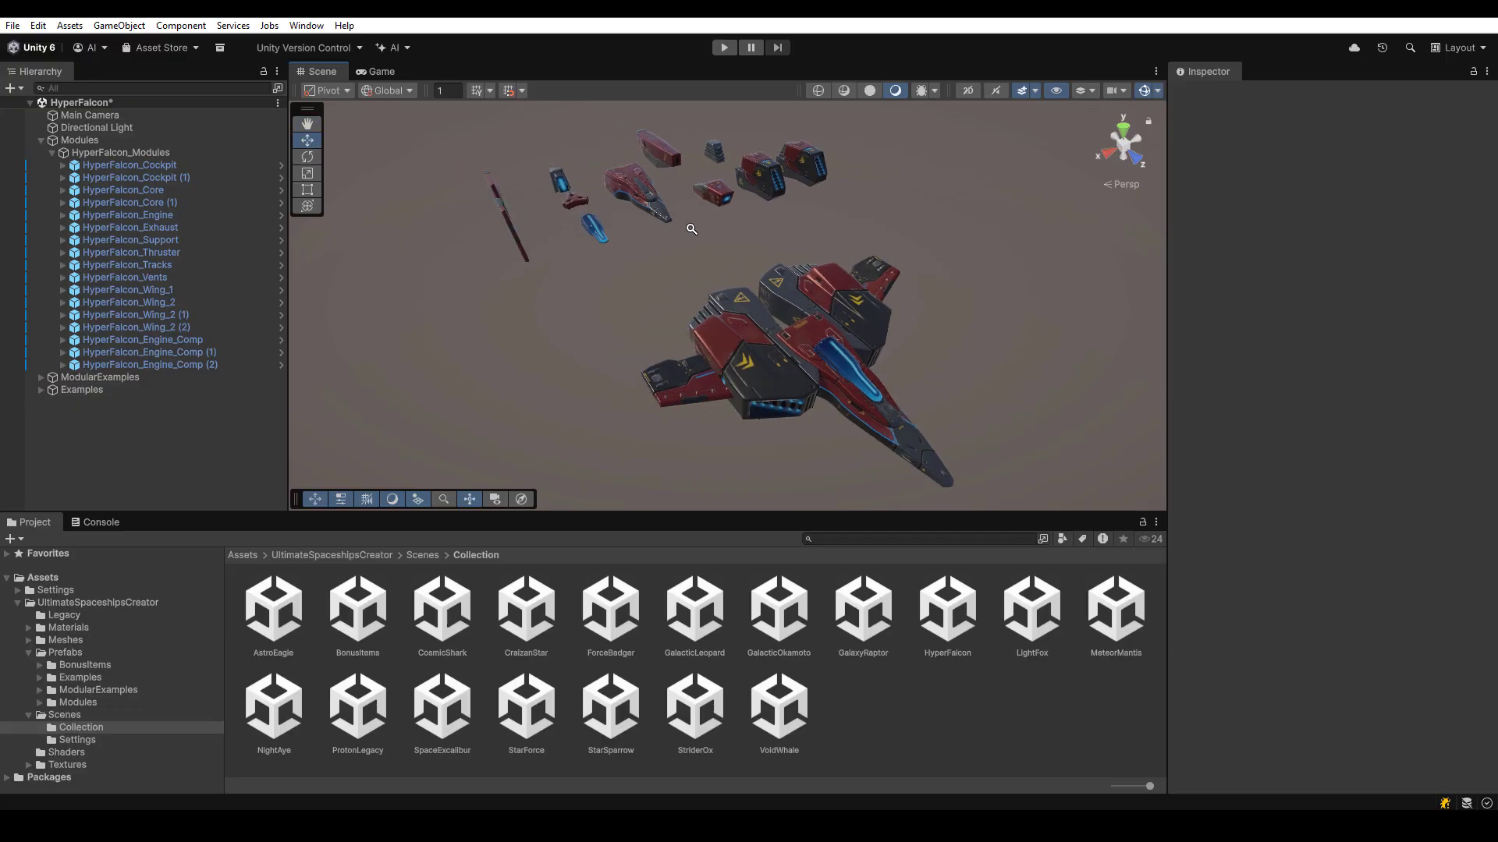
scroll(675, 184, "down", 2)
left_click(675, 172)
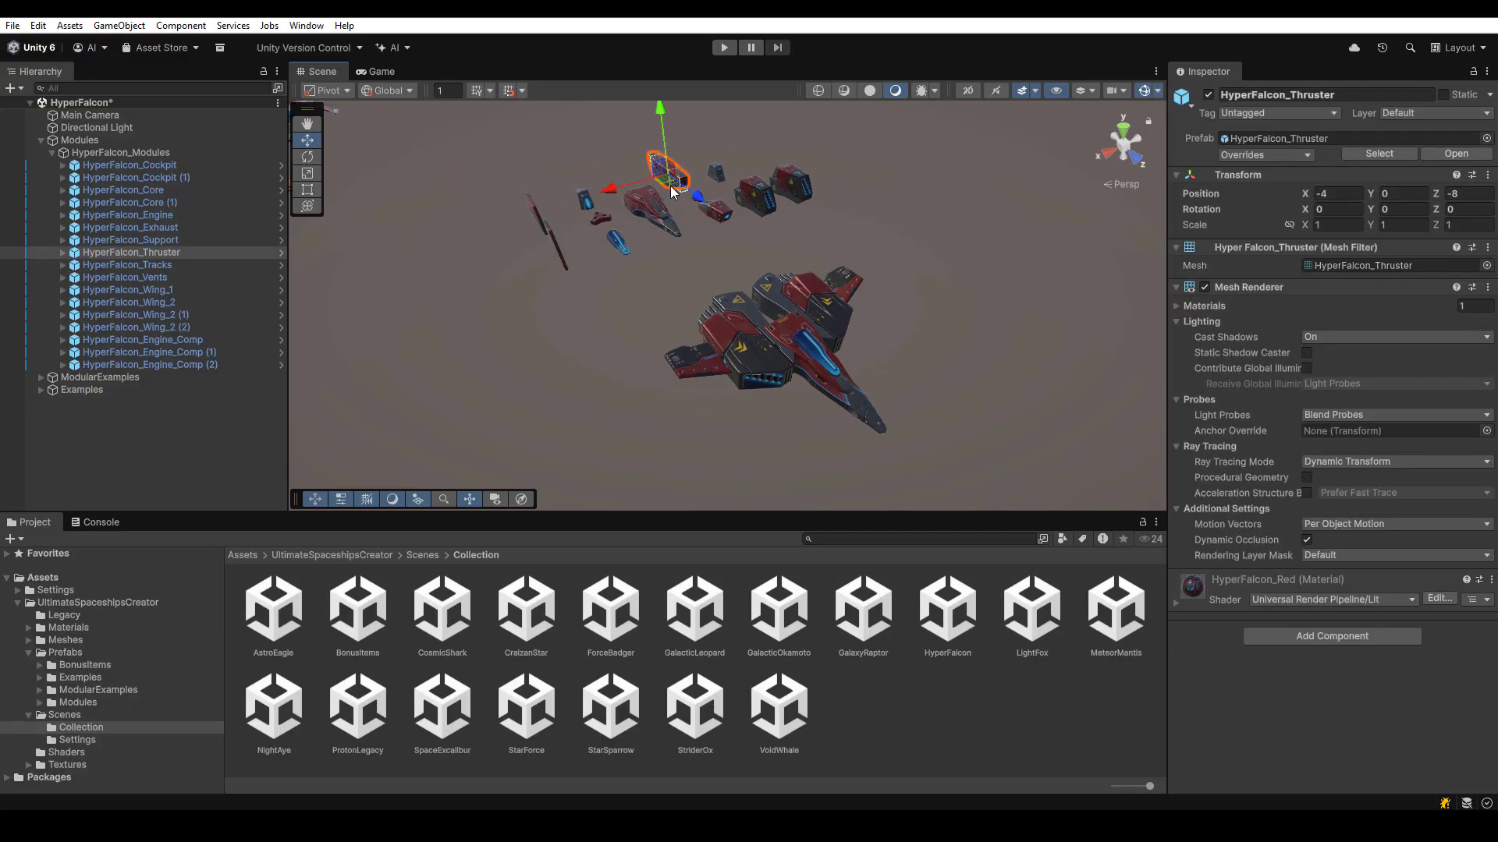
key("ctrl+d")
left_click_drag(673, 191, 745, 348)
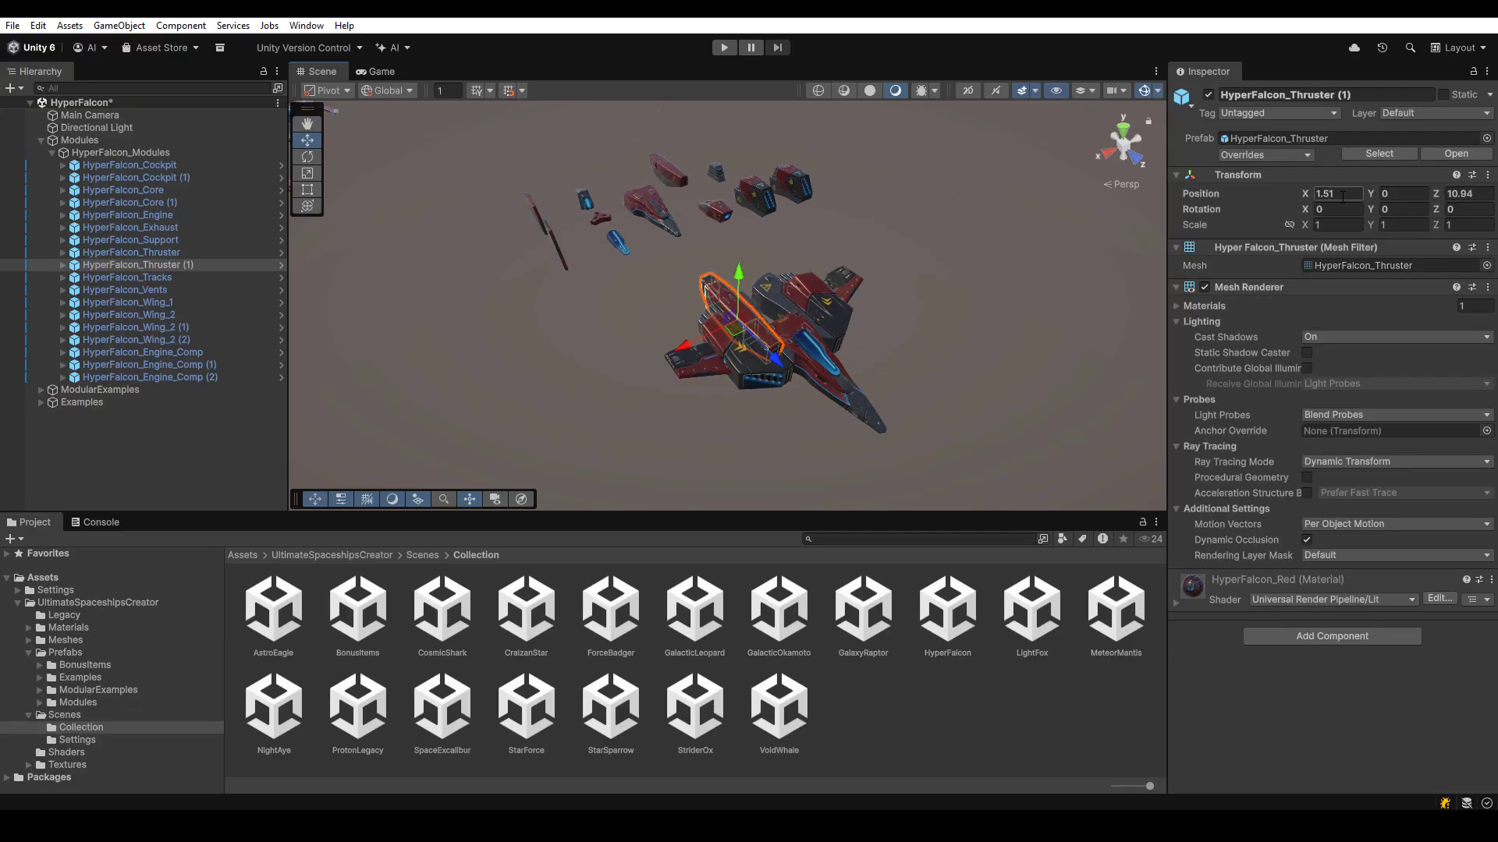
Center the thruster copy at X 0 and fit it beneath the core at Y -1.26, Z 13.74.
type("0")
left_click_drag(612, 272, 847, 125, "alt")
key("f")
scroll(758, 294, "down", 3)
mouse_move(872, 368)
left_mouse_down("alt")
mouse_move(758, 294)
mouse_move(819, 338)
mouse_move(865, 347)
left_mouse_up("alt")
key("f")
scroll(1046, 404, "down", 5)
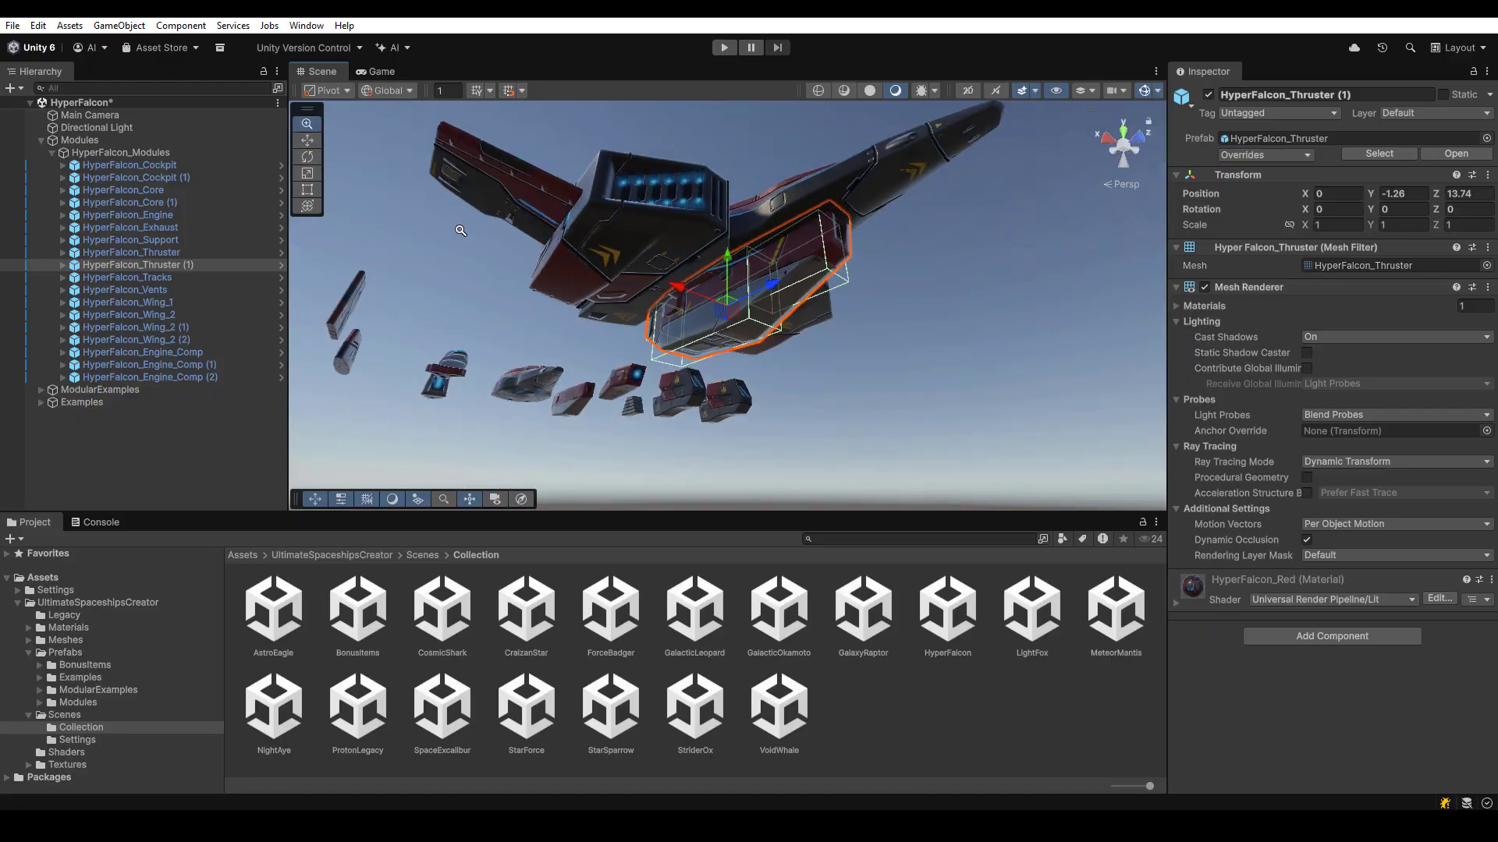
left_click_drag(702, 257, 573, 459, "alt")
left_click_drag(627, 269, 687, 312, "alt")
left_click_drag(644, 206, 664, 247, "alt")
scroll(664, 240, "down", 5)
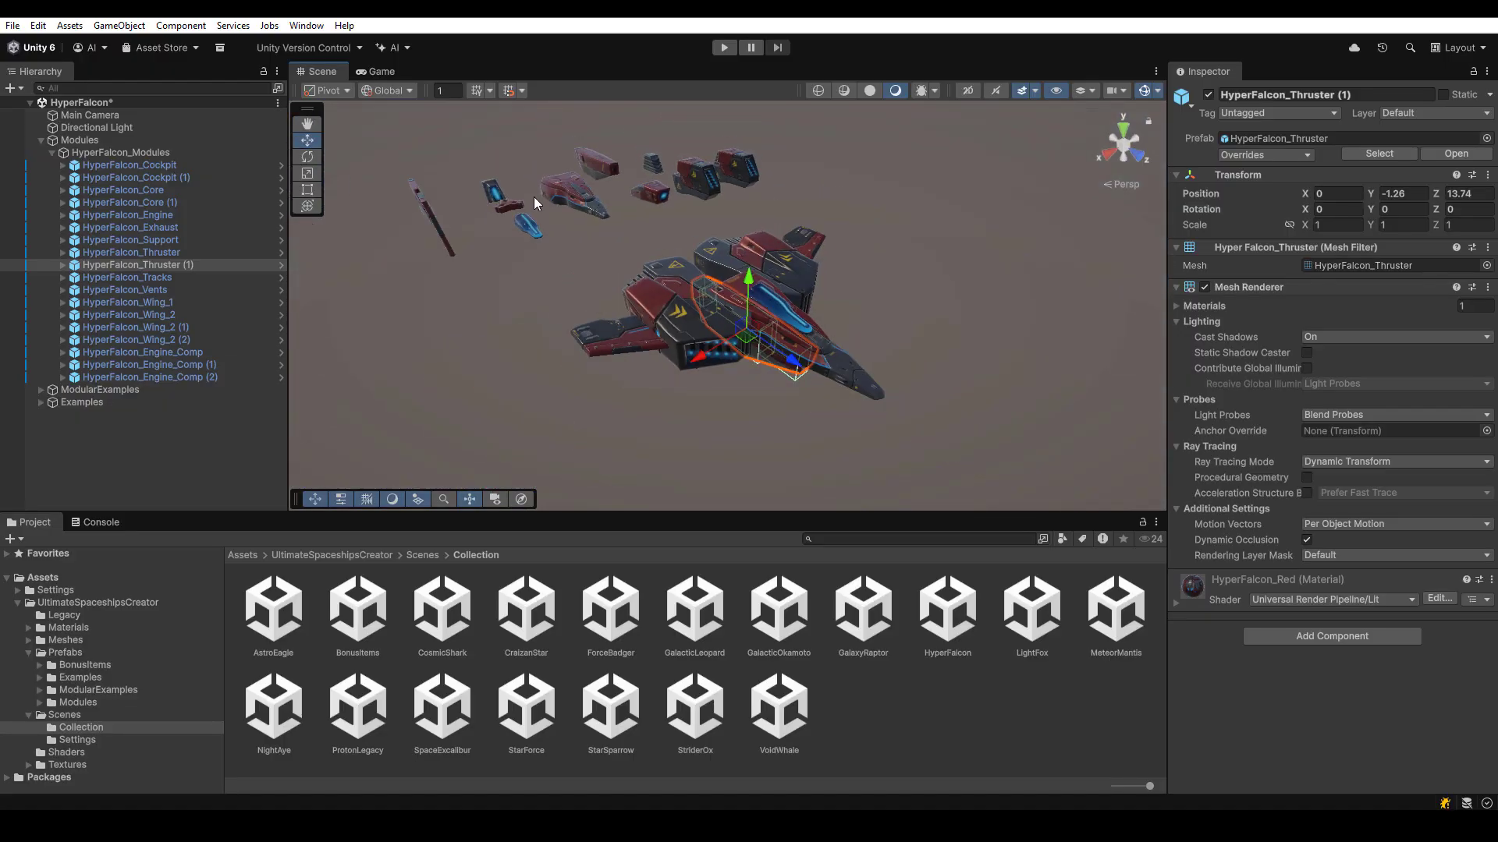
Duplicate the HyperFalcon_Exhaust module and move the copy onto the ship's engine at X 2.23, Z 12.74.
middle_click_drag(535, 197, 693, 293)
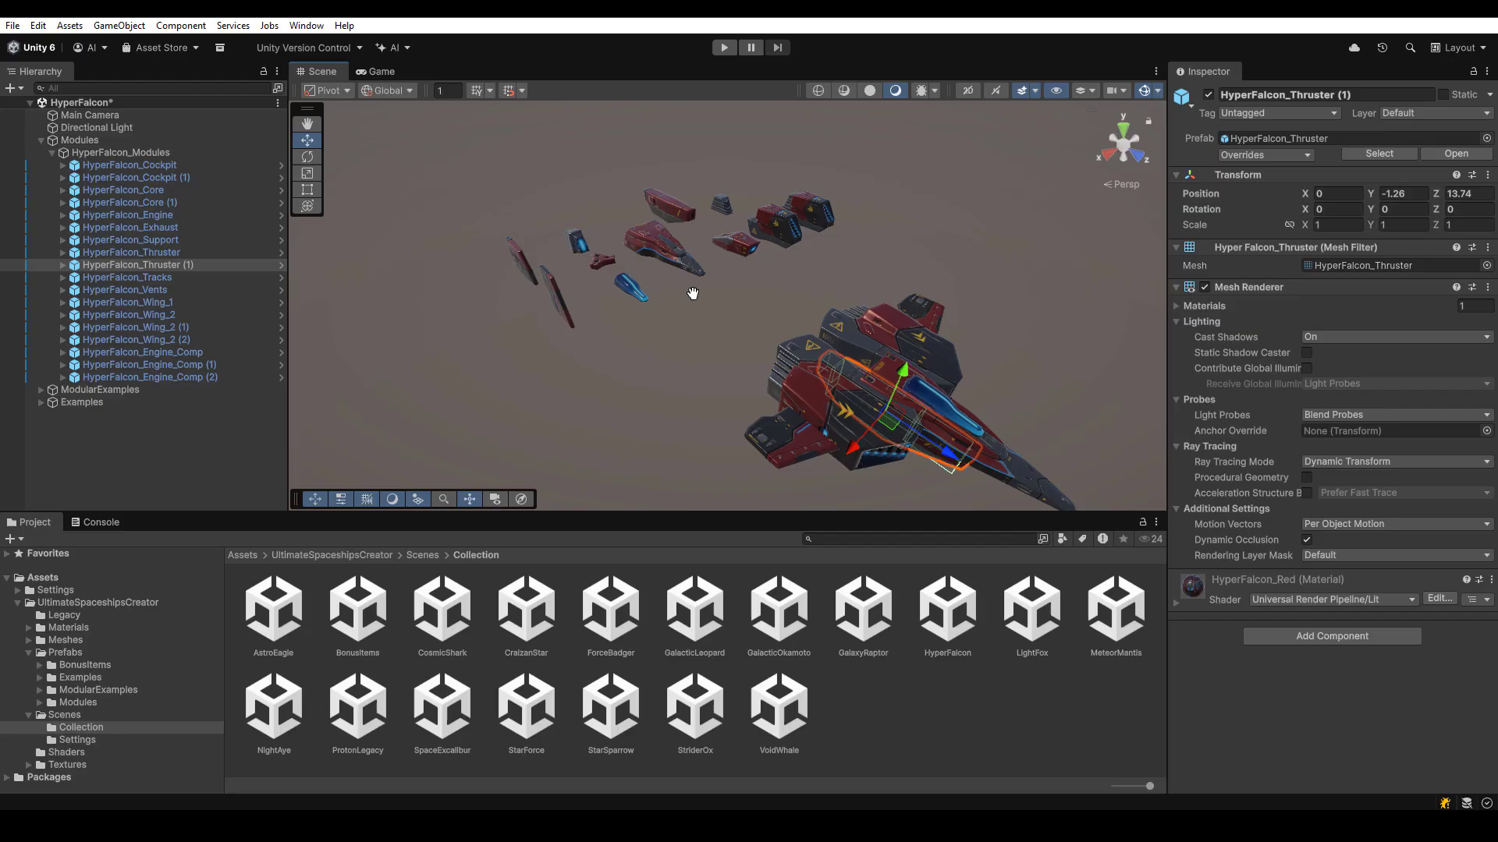
left_click(720, 349)
left_click_drag(672, 306, 643, 300, "alt")
left_click(751, 251)
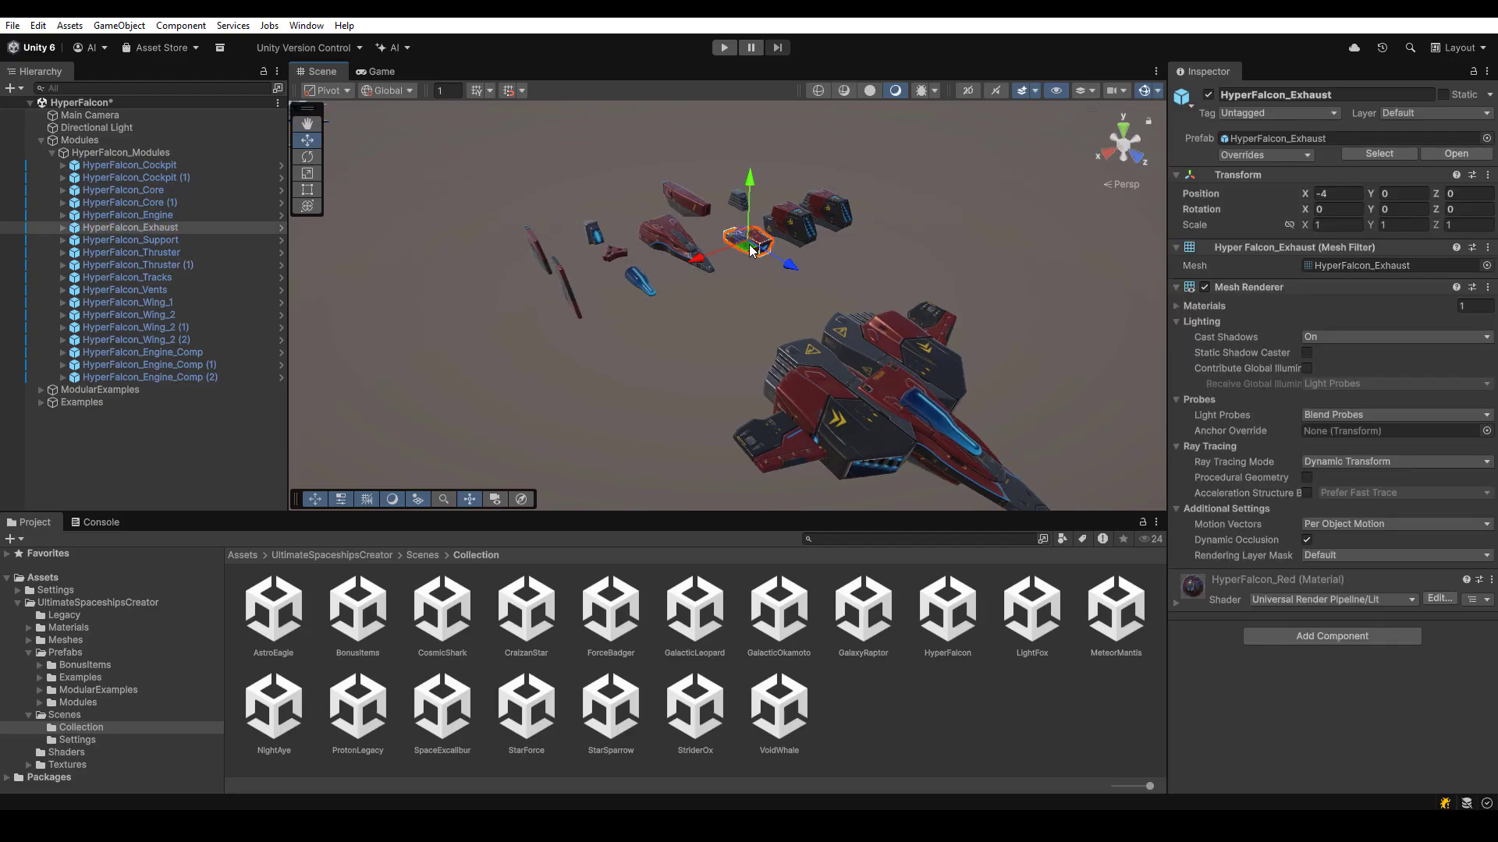
key("ctrl+d")
left_click_drag(841, 451, 849, 415)
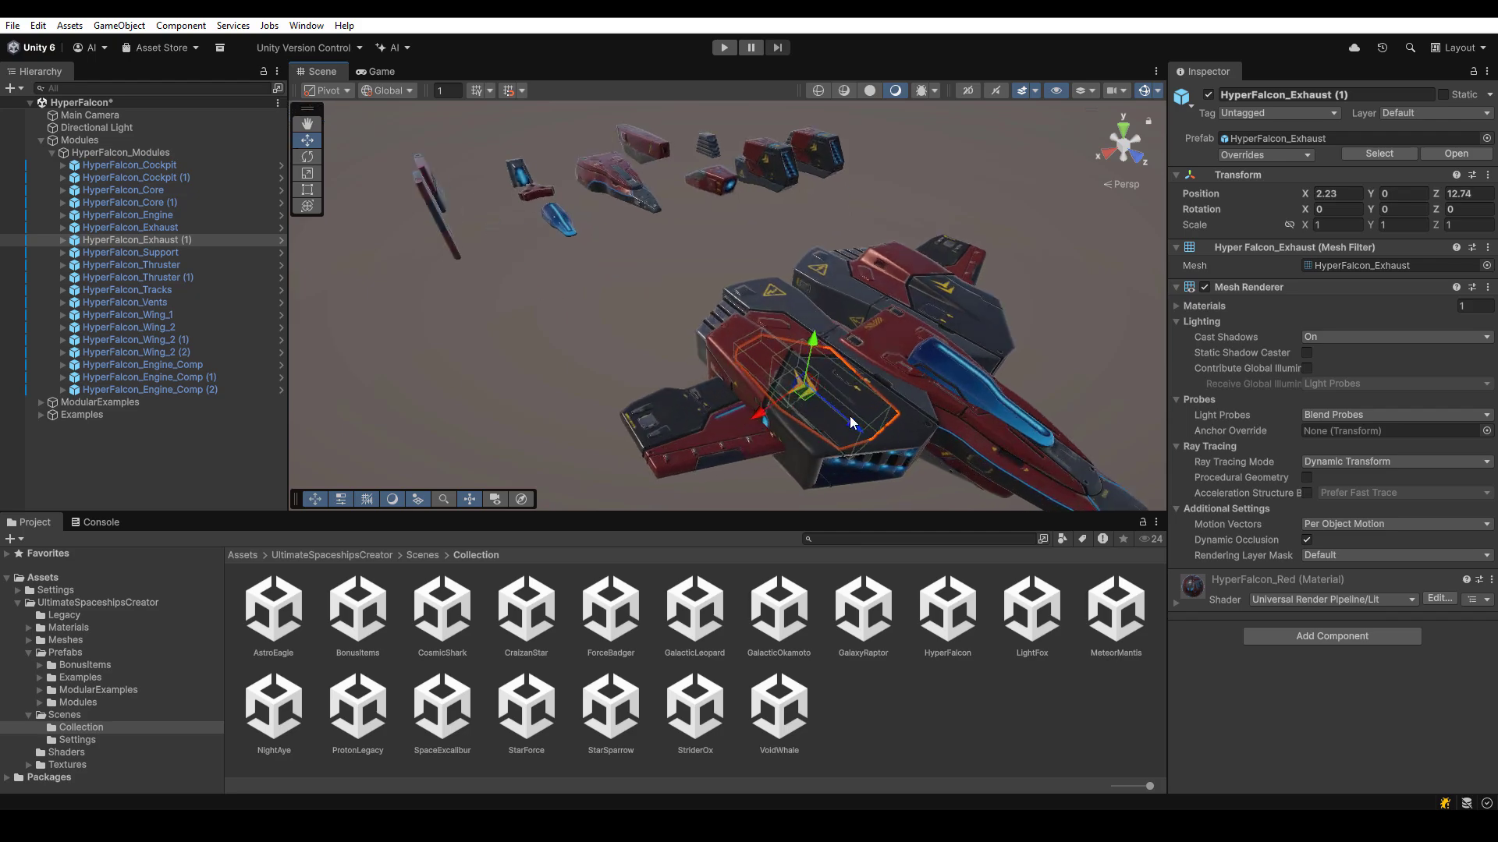
Rotate the exhaust copy to -180 around Z and lower it beneath the engine to Y -1.1, Z 13.05.
key("f")
key("e")
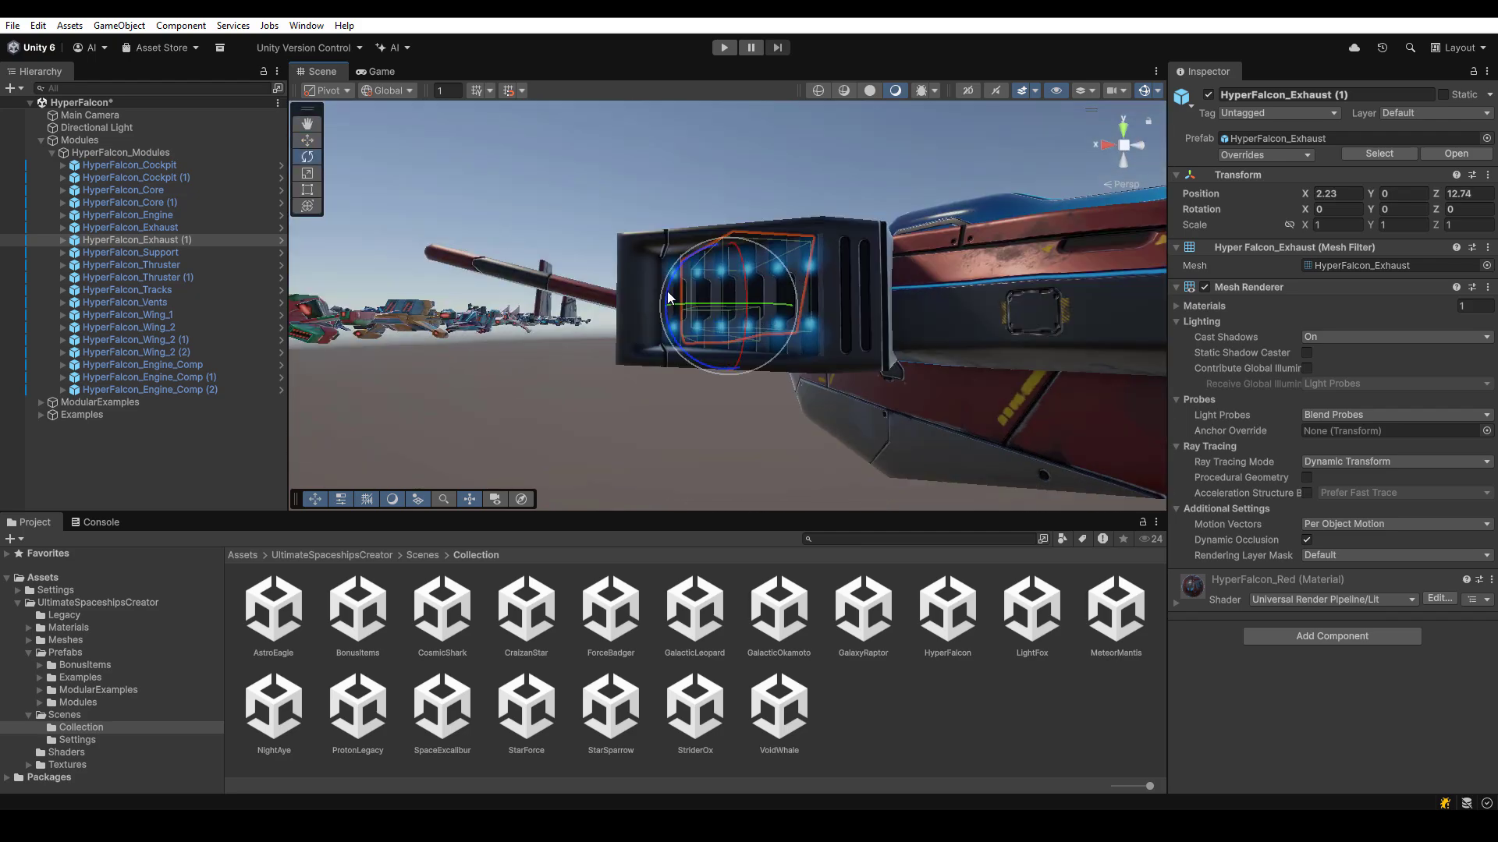
left_click_drag(668, 297, 842, 727)
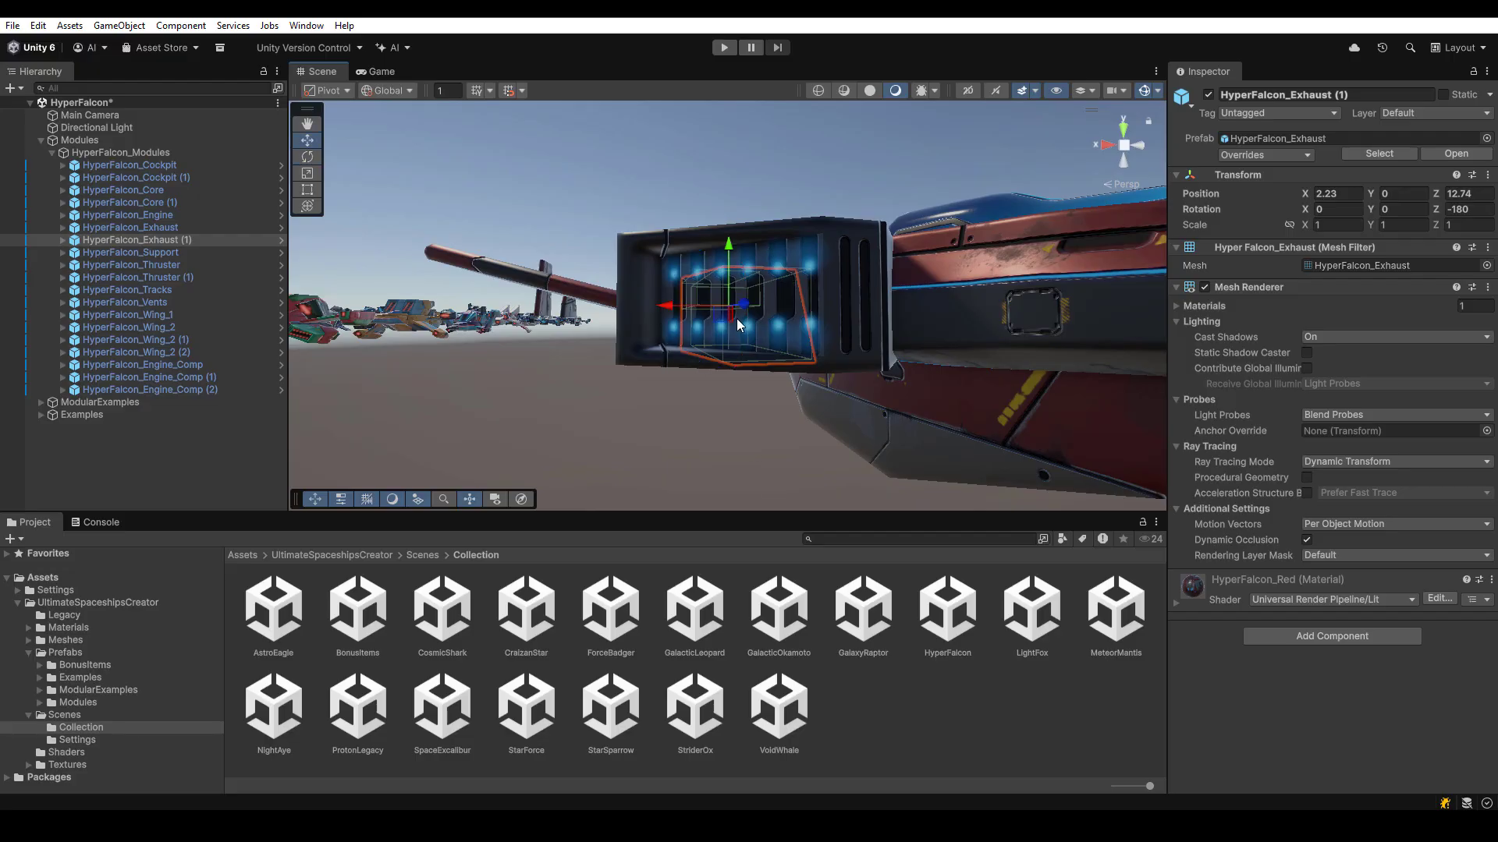
left_click_drag(737, 320, 747, 395)
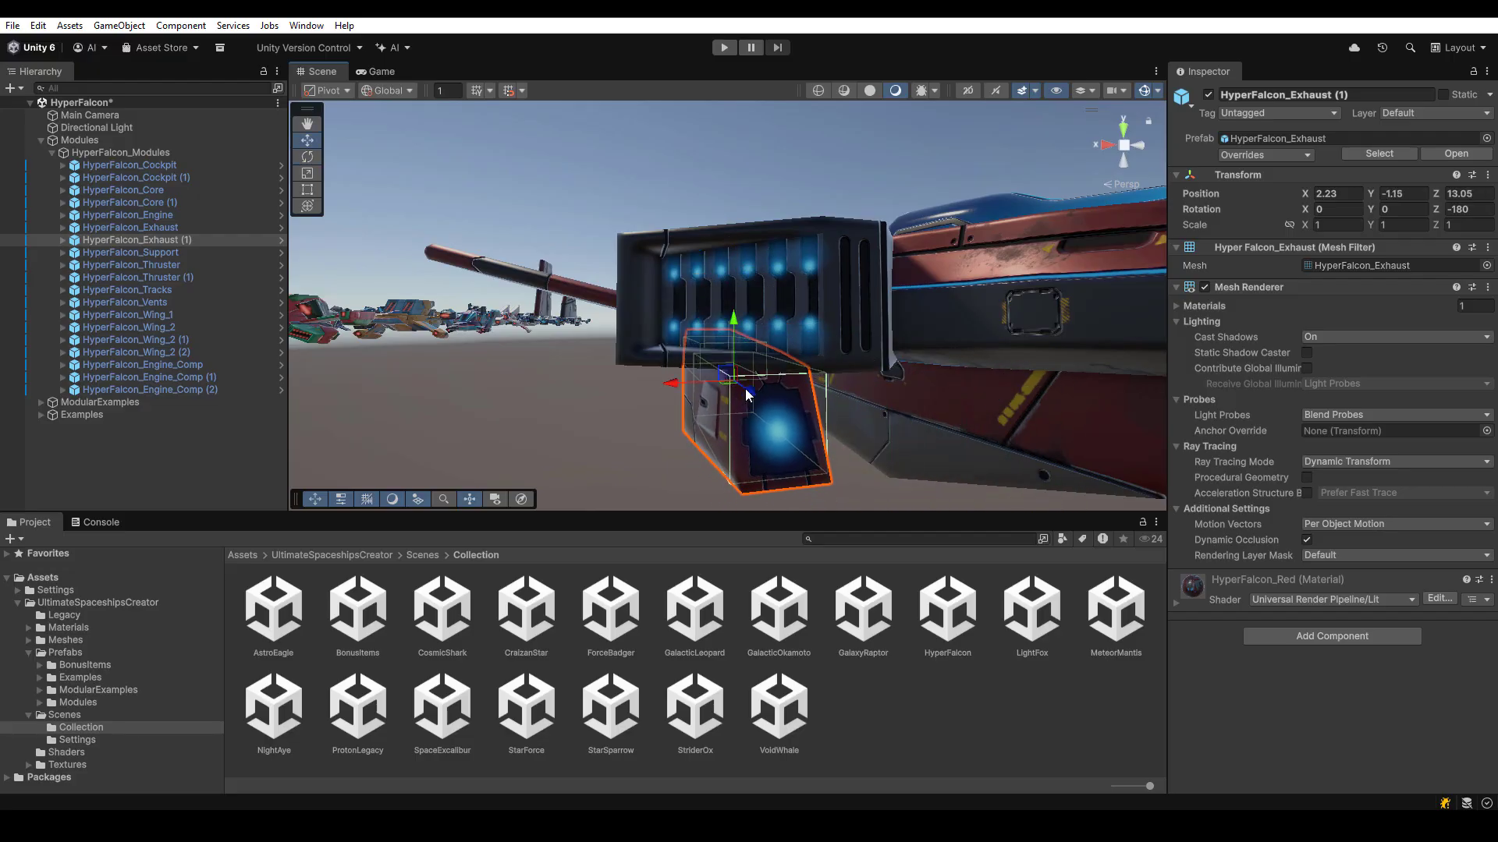
mouse_move(873, 273)
left_mouse_down("alt")
mouse_move(1045, 187)
mouse_move(1154, 86)
mouse_move(1014, 39)
mouse_move(875, 245)
left_mouse_up("alt")
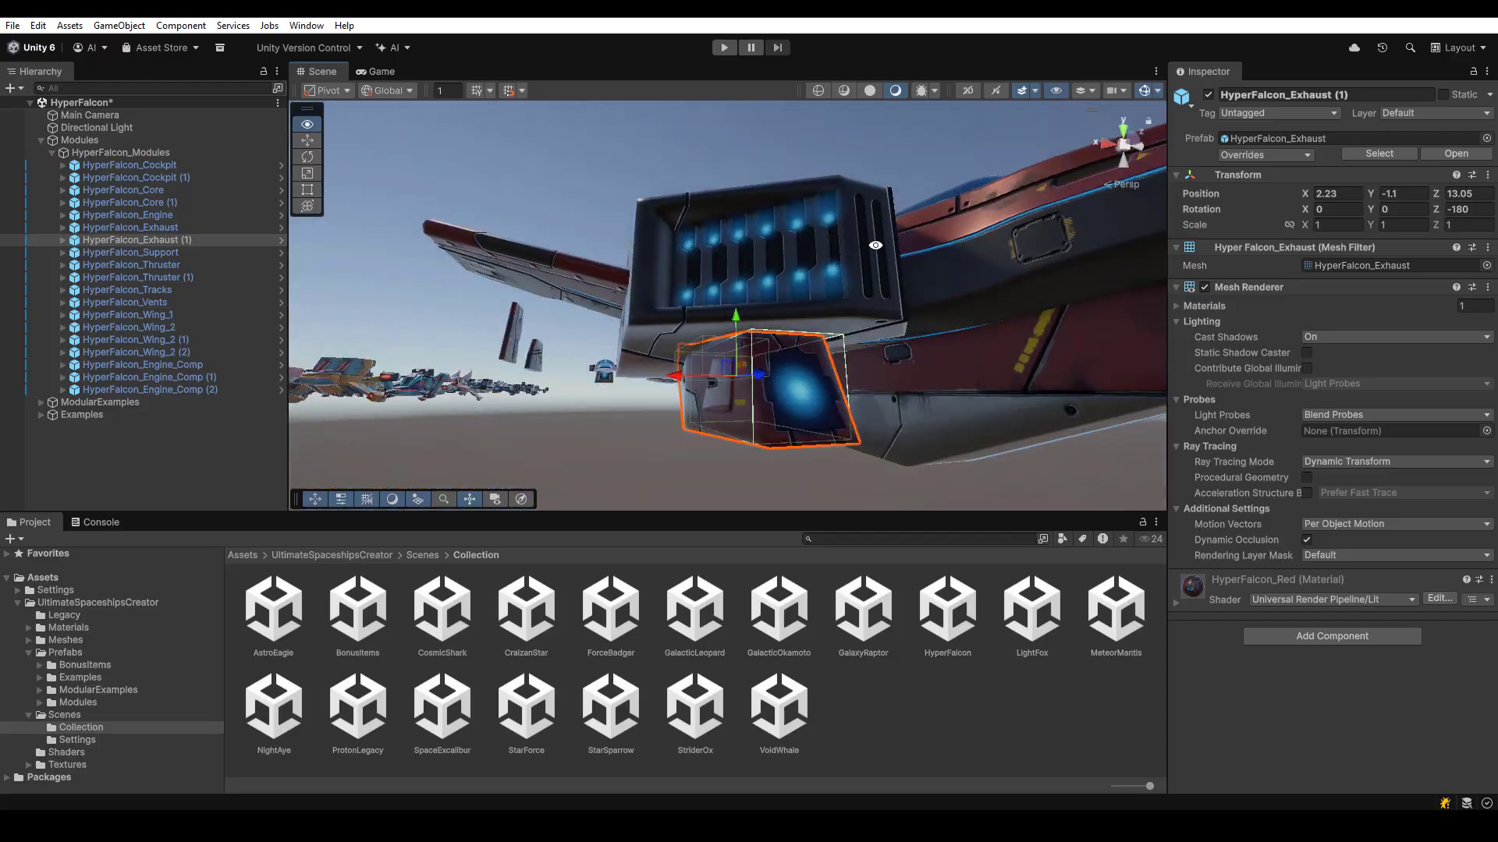
Duplicate the flipped exhaust beneath the opposite engine with position X -2.23.
key("ctrl+d")
key("Left")
type("-")
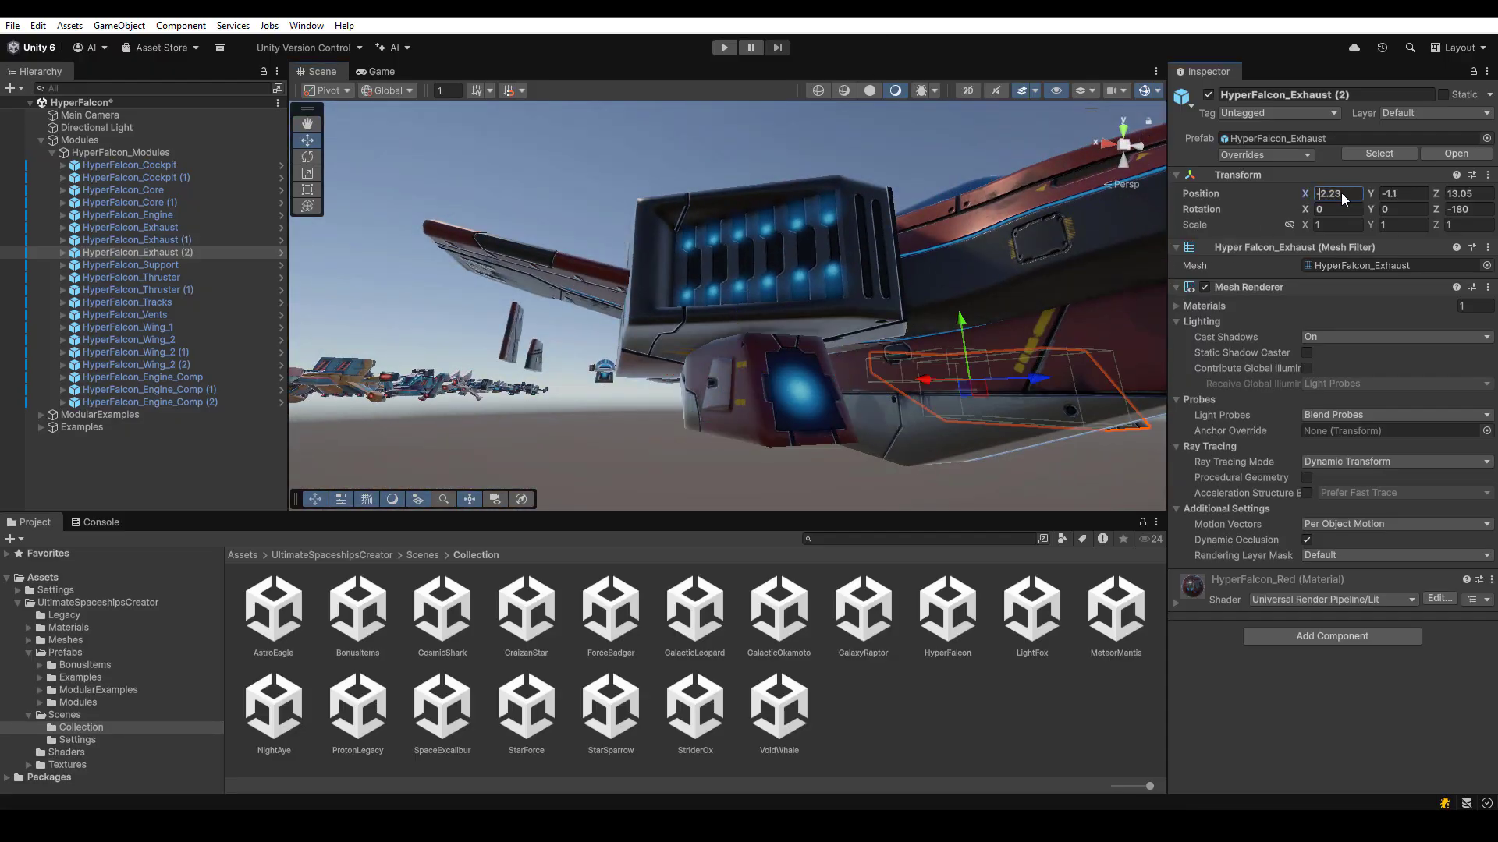
scroll(890, 334, "down", 7)
left_click_drag(788, 273, 577, 356, "alt")
left_click(962, 390)
Duplicate the HyperFalcon_Wing_1 module and move the copy onto the ship's engine at X 2.46, Z 13.07.
right_click_drag(577, 356, 691, 305, "alt")
scroll(691, 304, "up", 3)
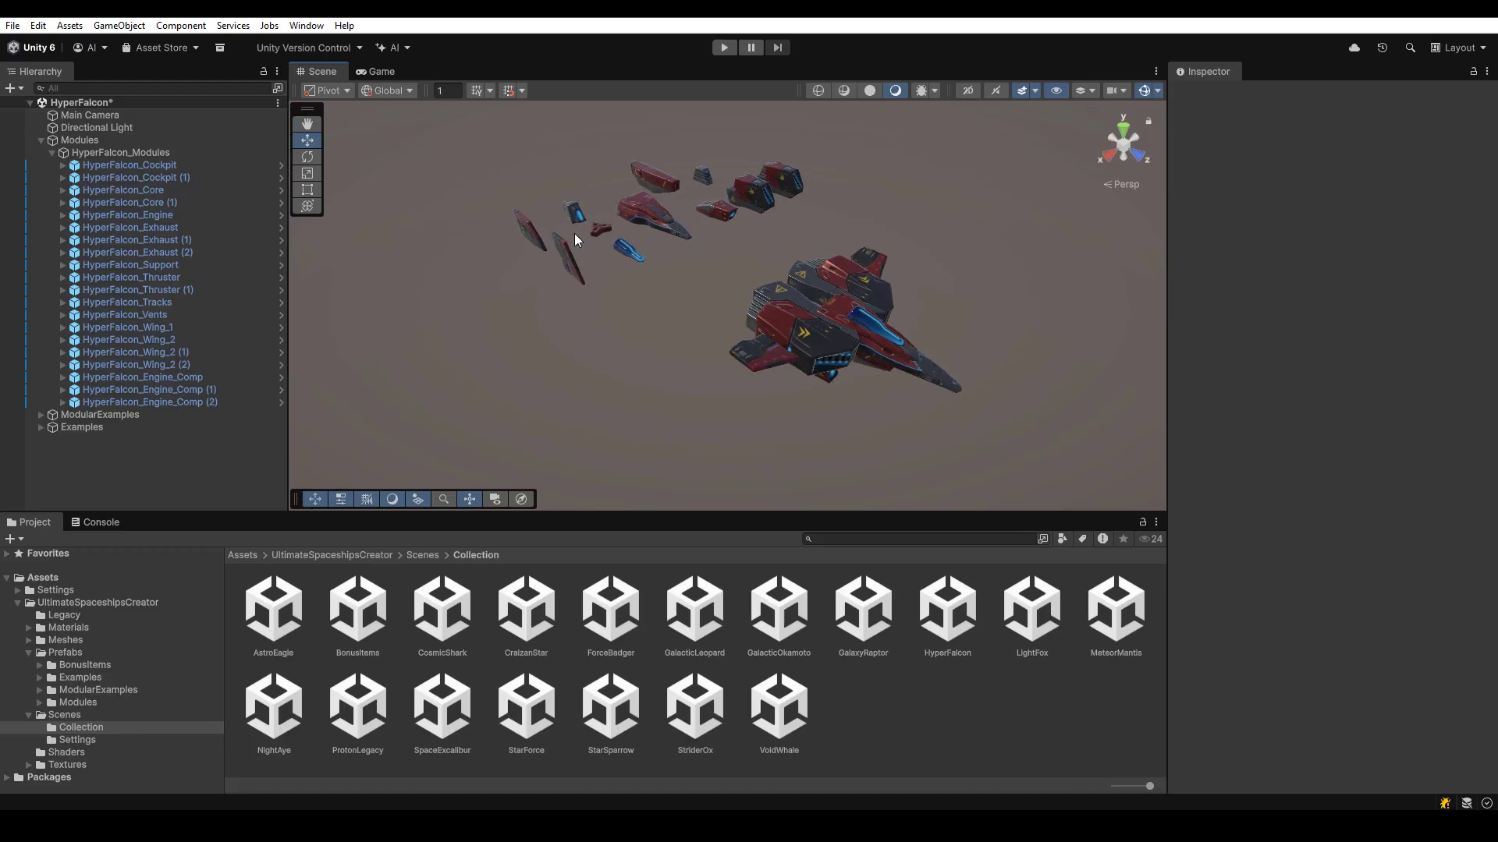
left_click(531, 232)
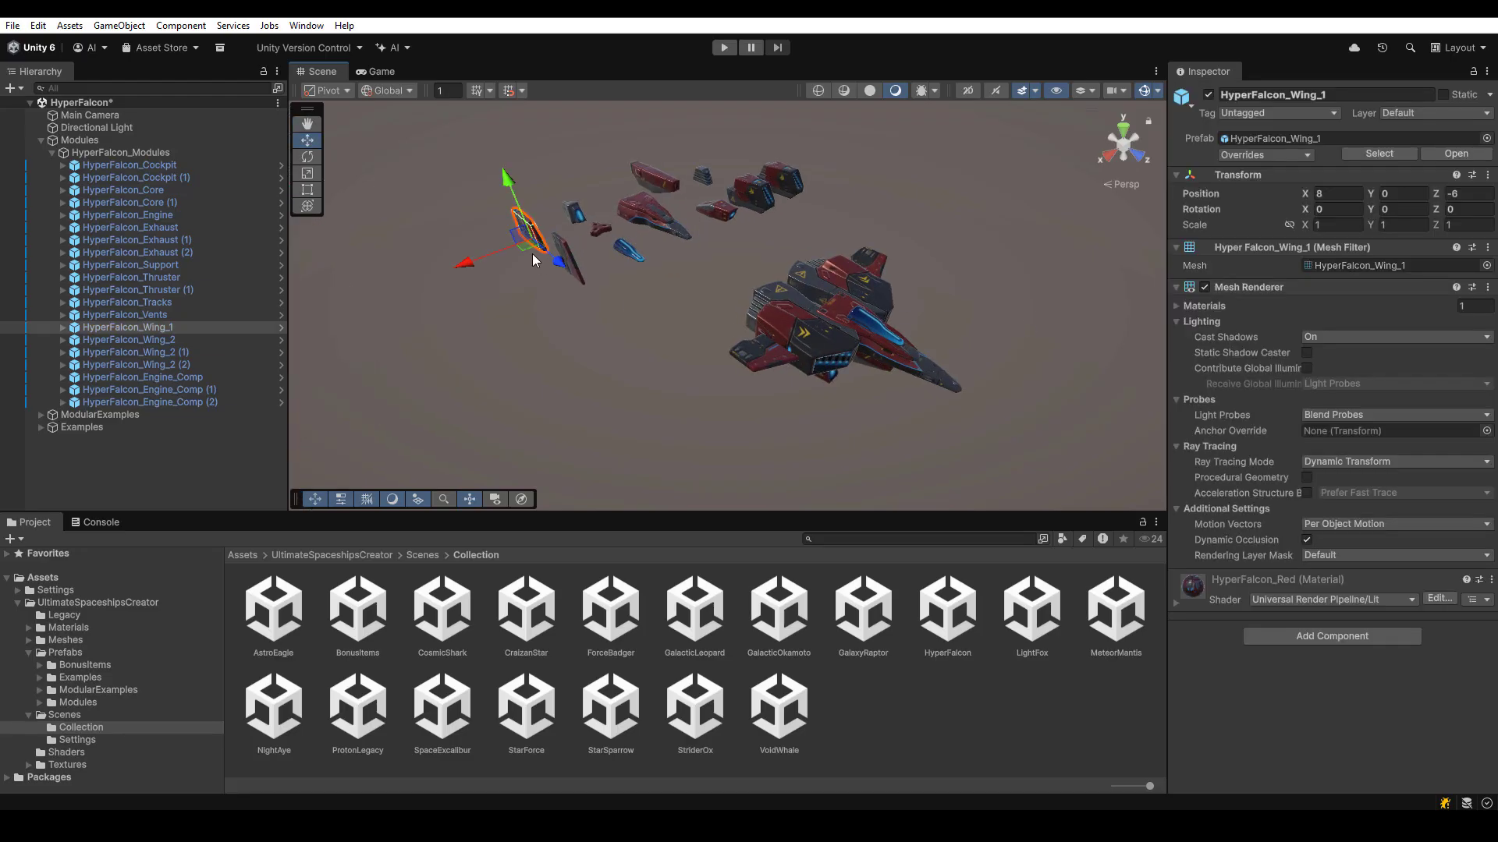
key("ctrl+d")
left_click_drag(527, 246, 823, 358)
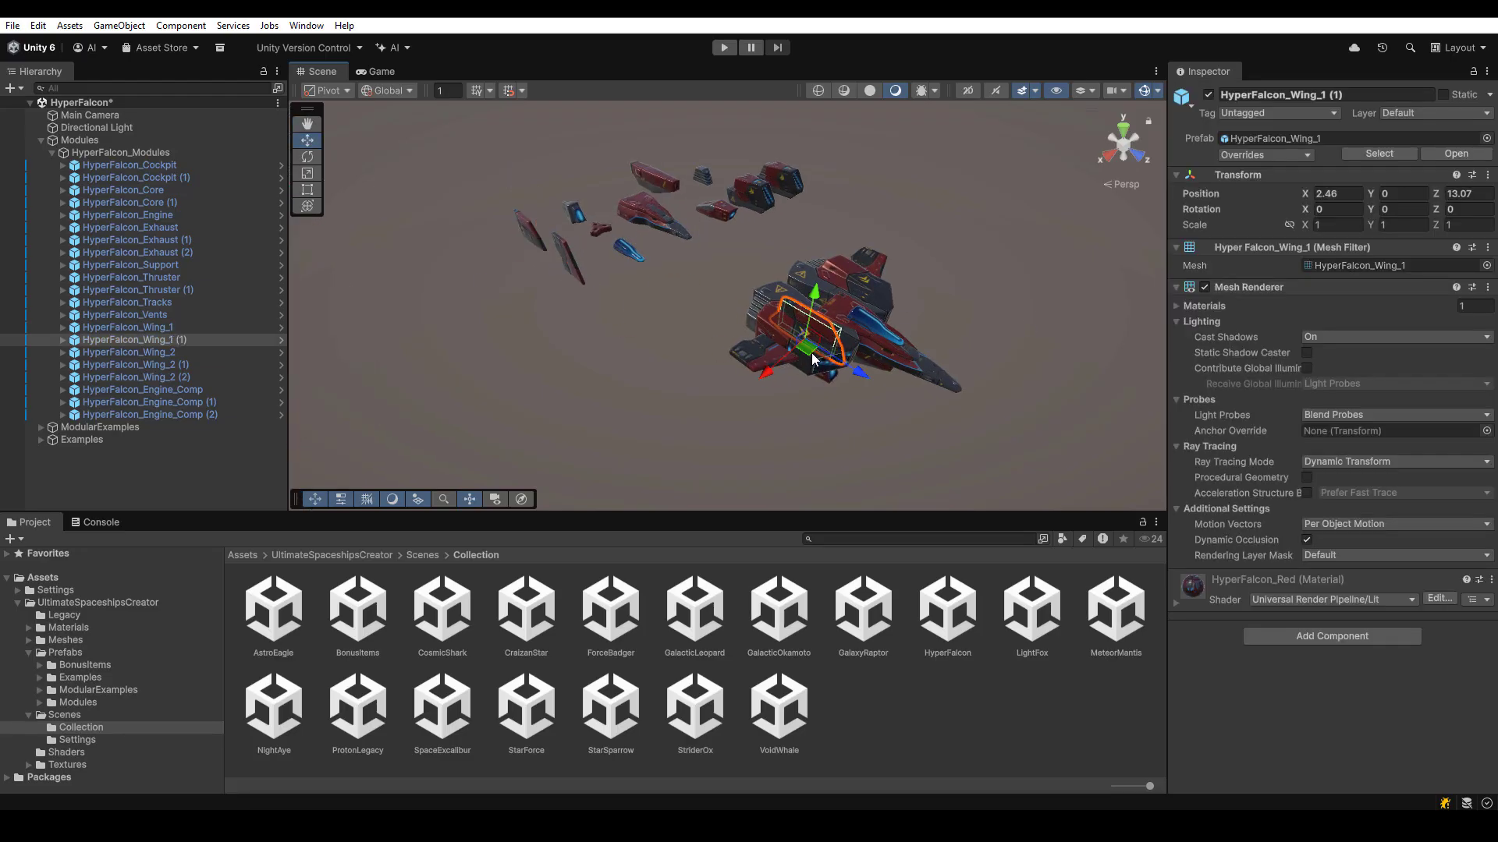
Fit the HyperFalcon_Wing_1 copy as a fin atop the engine at X 3.06, Y 0.65, Z 12.66, rotated -15 around Z and scaled uniformly to 0.80555.
key("f")
left_click_drag(883, 378, 722, 277, "alt")
left_click_drag(731, 359, 745, 413)
right_click_drag(746, 413, 832, 356, "alt")
left_click_drag(831, 357, 767, 407, "alt")
mouse_move(692, 358)
left_mouse_down("ctrl")
mouse_move(672, 382)
mouse_move(729, 365)
mouse_move(695, 386)
left_mouse_up("ctrl")
key("r")
key("w")
left_click_drag(873, 343, 921, 336, "alt")
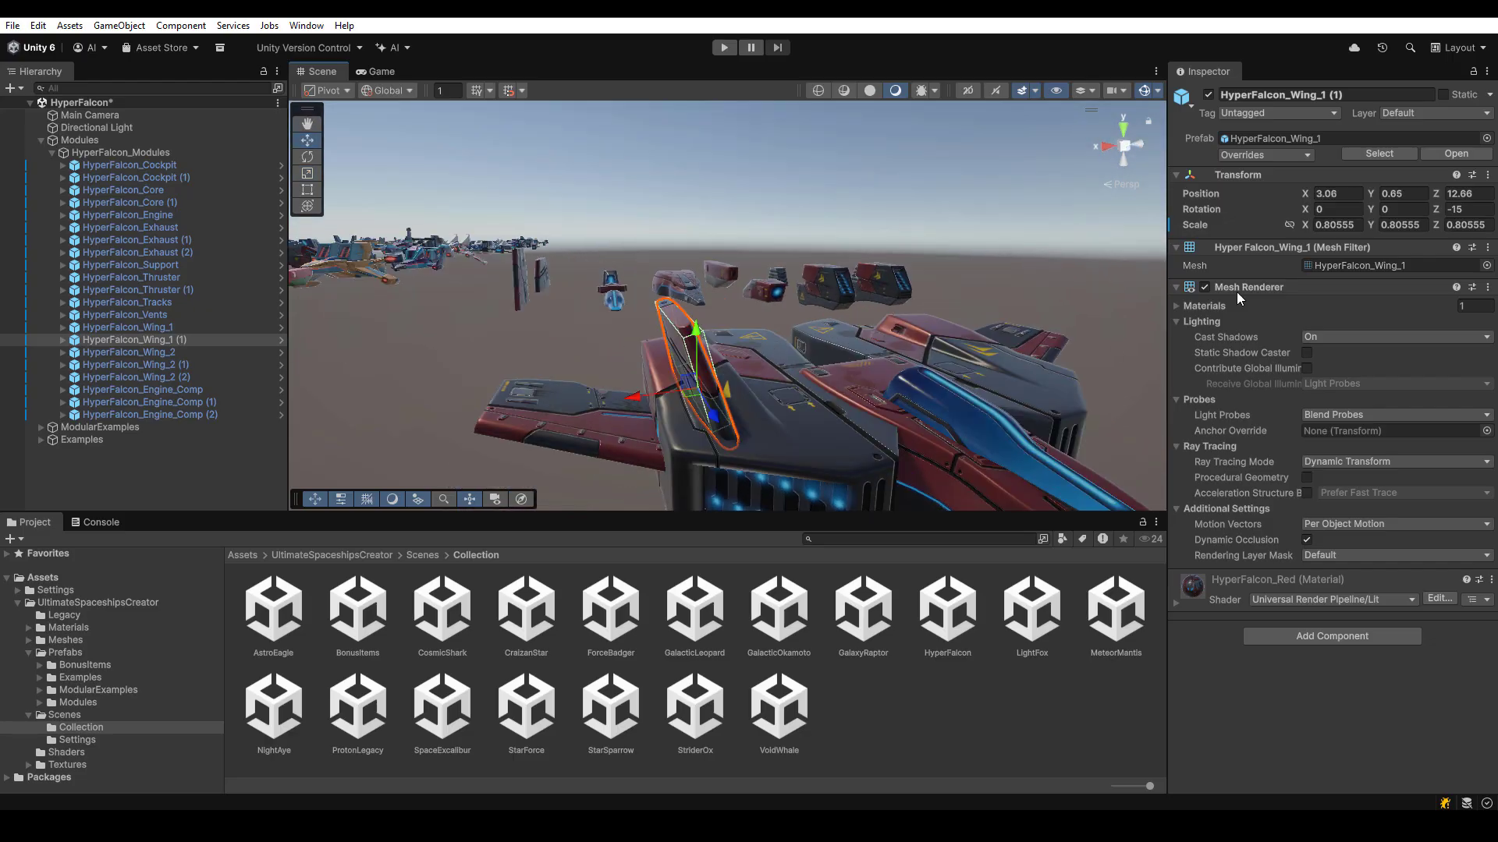
Duplicate the fin onto the opposite engine with position X -3.06 and tilt it the opposite way around Z.
key("ctrl+d")
type("-3.06")
key("Return")
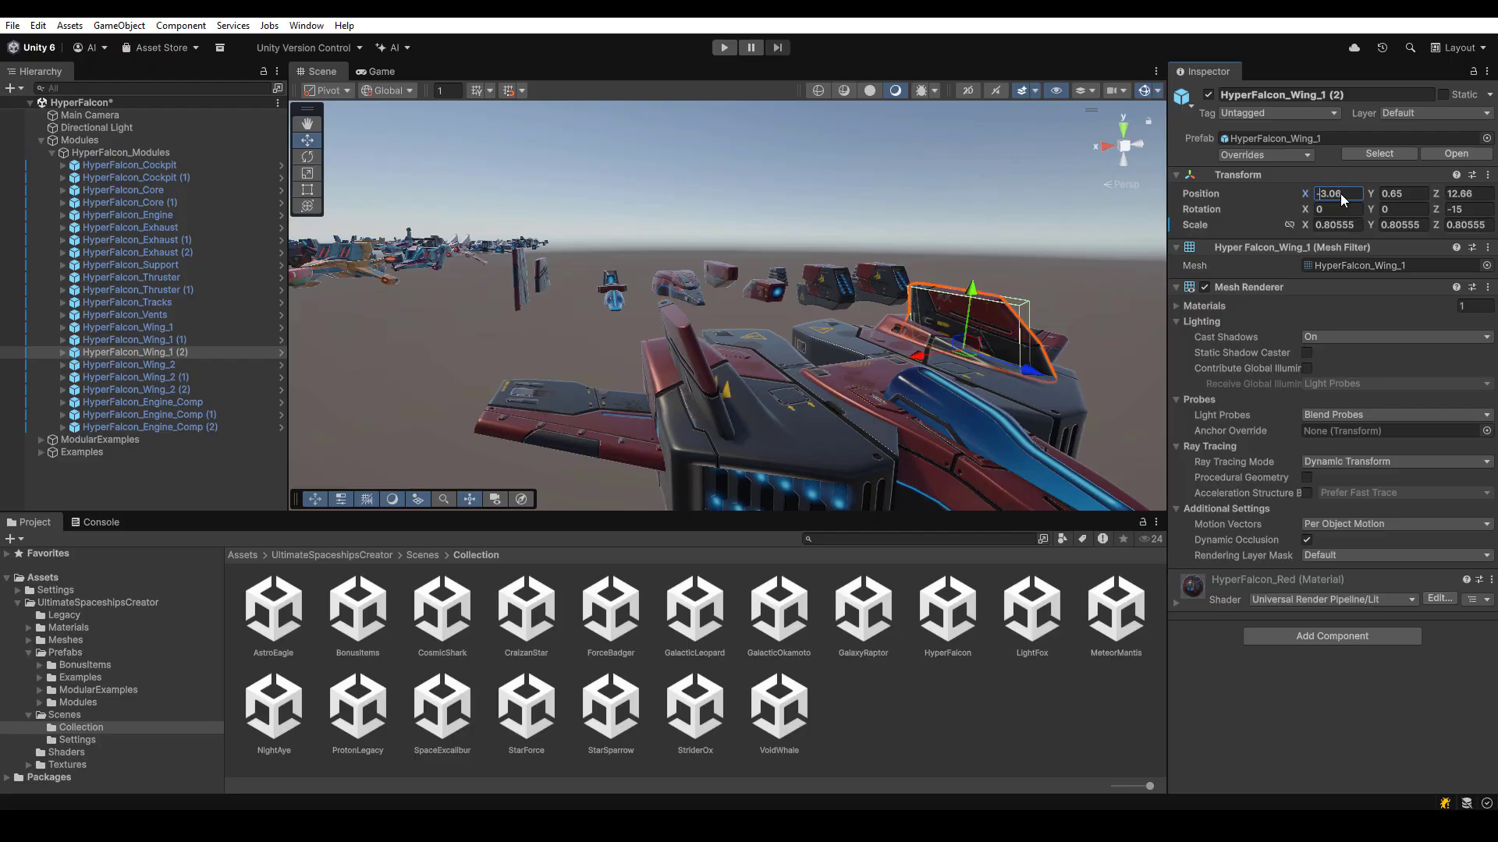
left_click(1474, 212)
type("-15")
key("Return")
left_click(1009, 283)
Select all parts of the assembled ship and move them out of HyperFalcon_Modules to the scene's root level.
left_click_drag(1009, 282, 787, 390, "alt")
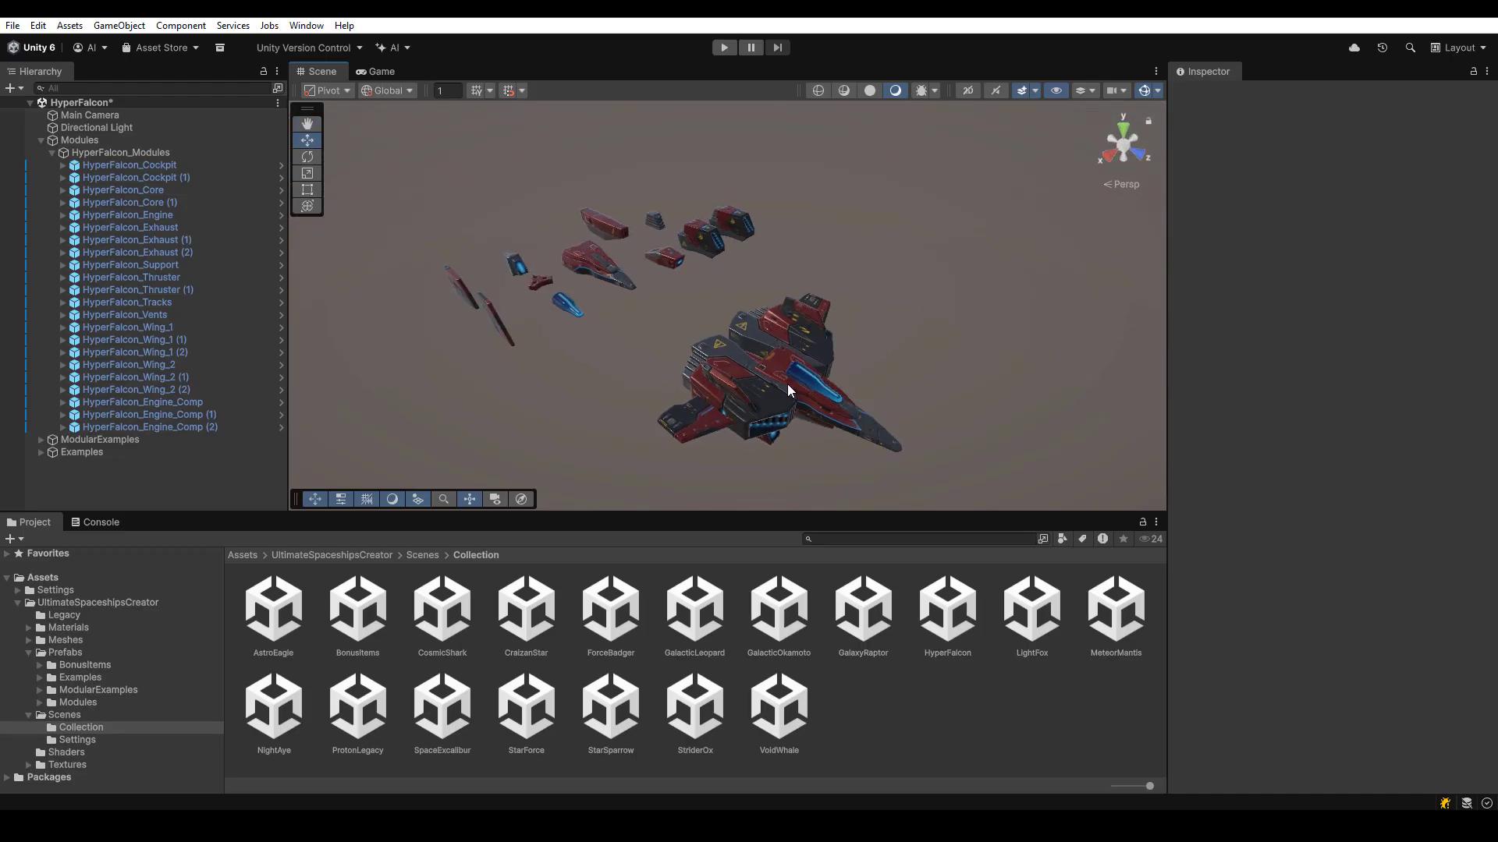
left_click(788, 384)
key("f")
left_click_drag(902, 399, 902, 265, "alt")
left_click(901, 265)
left_click_drag(629, 263, 1004, 382, "alt")
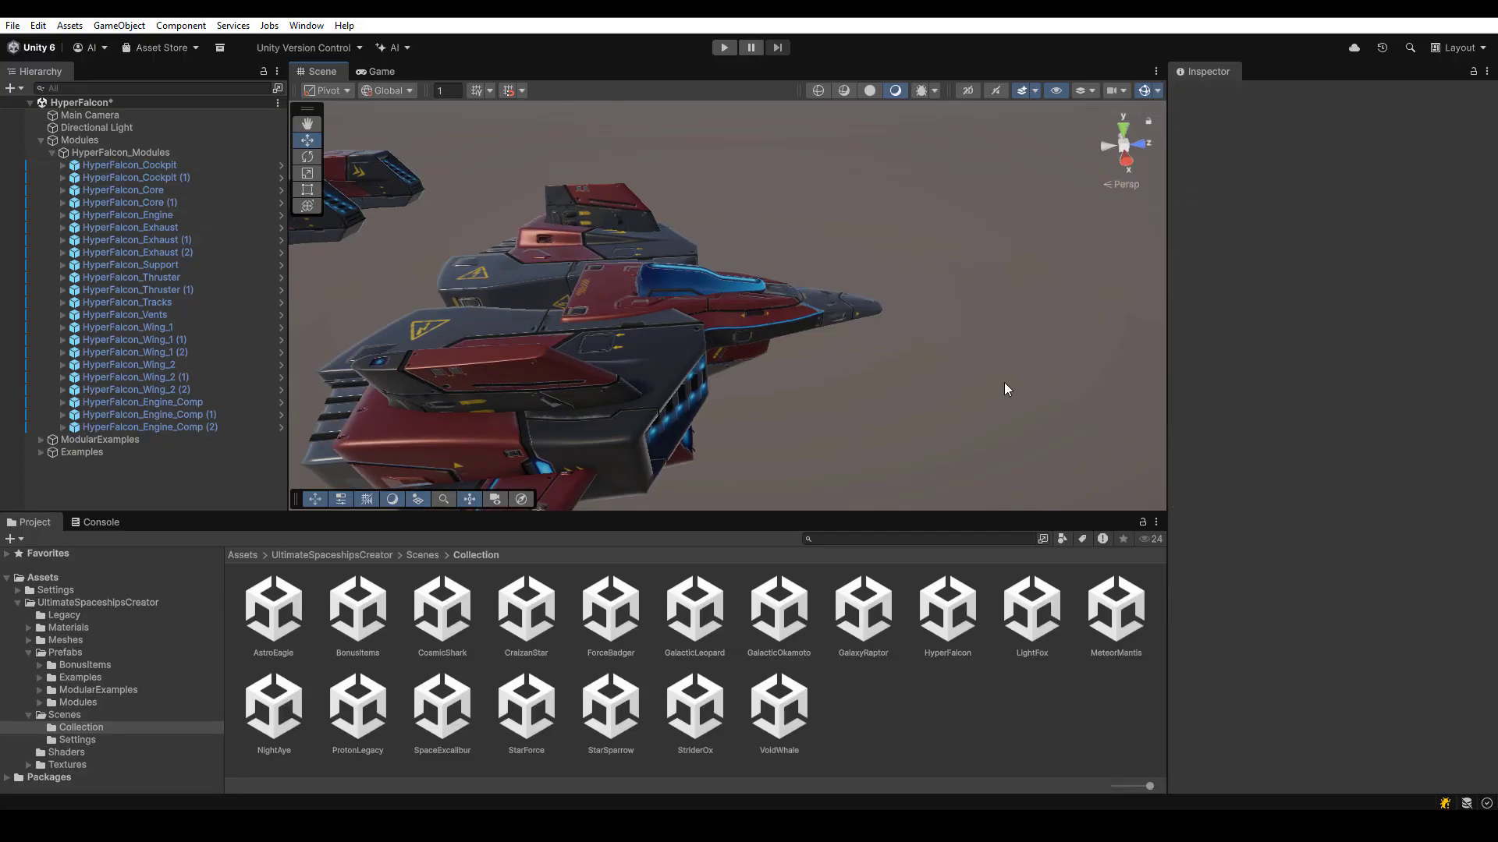
scroll(732, 290, "down", 5)
left_click_drag(672, 311, 826, 423)
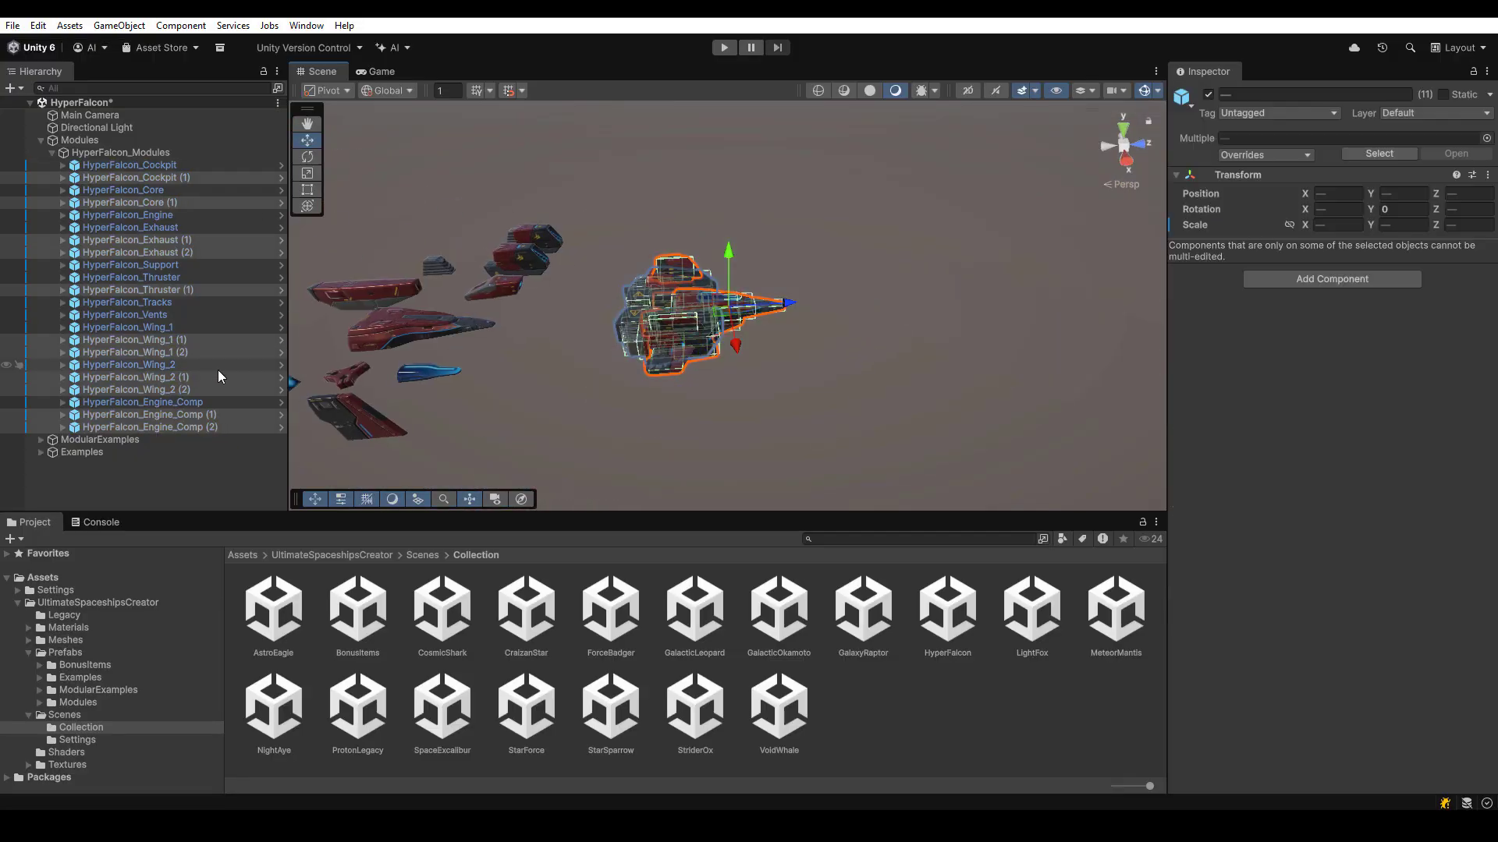
left_click_drag(187, 426, 176, 470)
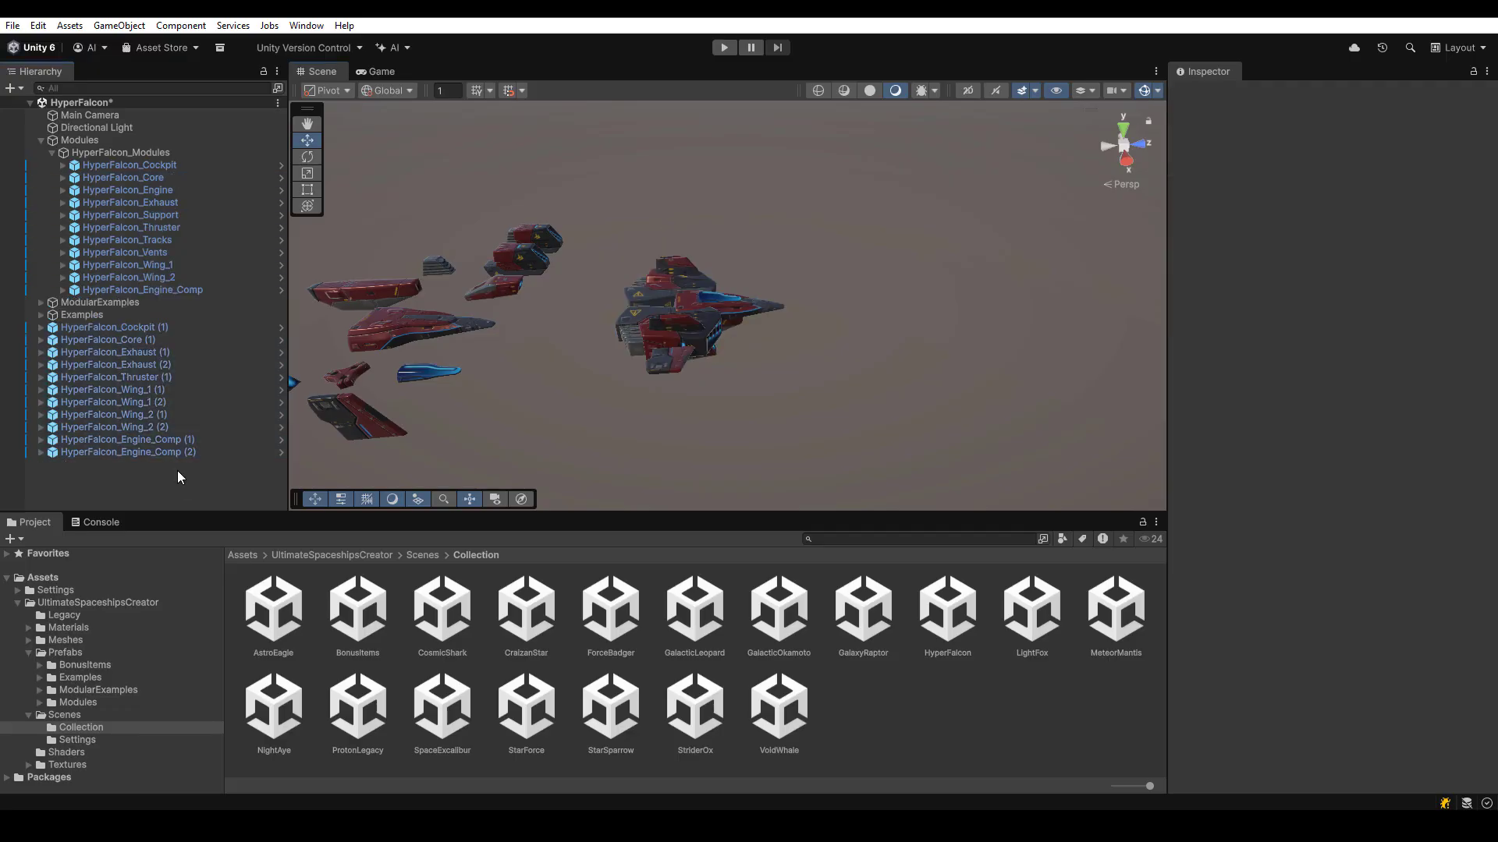
Create an empty GameObject at the scene root and name it NewExample.
key("ctrl+shift+n")
type("NeW")
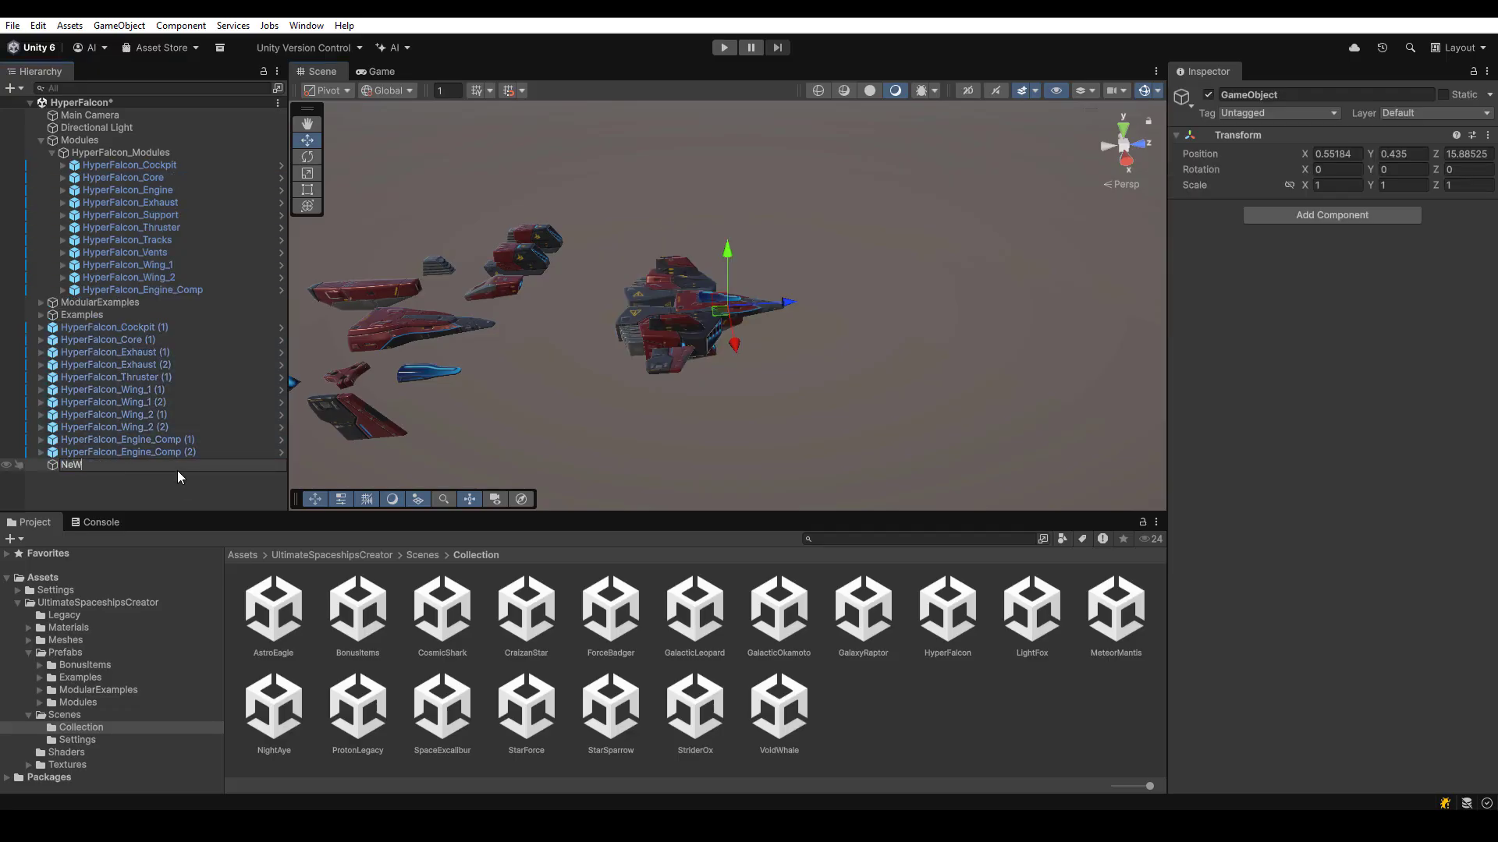
key("BackSpace")
key("BackSpace")
type("ewExample")
key("Return")
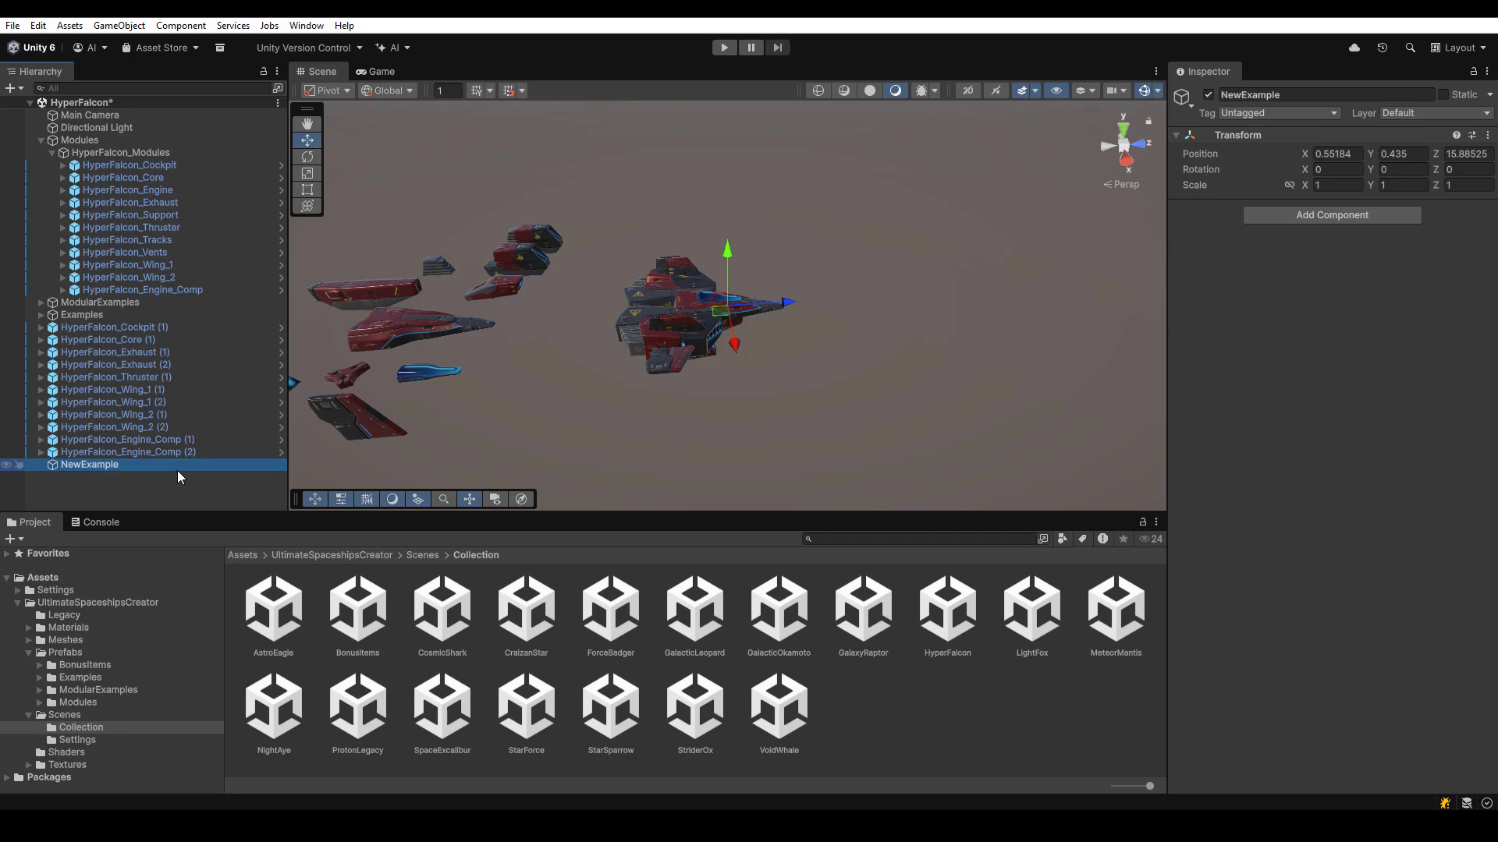
Parent all eleven ship parts, from HyperFalcon_Cockpit (1) to HyperFalcon_Engine_Comp (2), under NewExample.
left_click(117, 453)
left_click(96, 327, "shift")
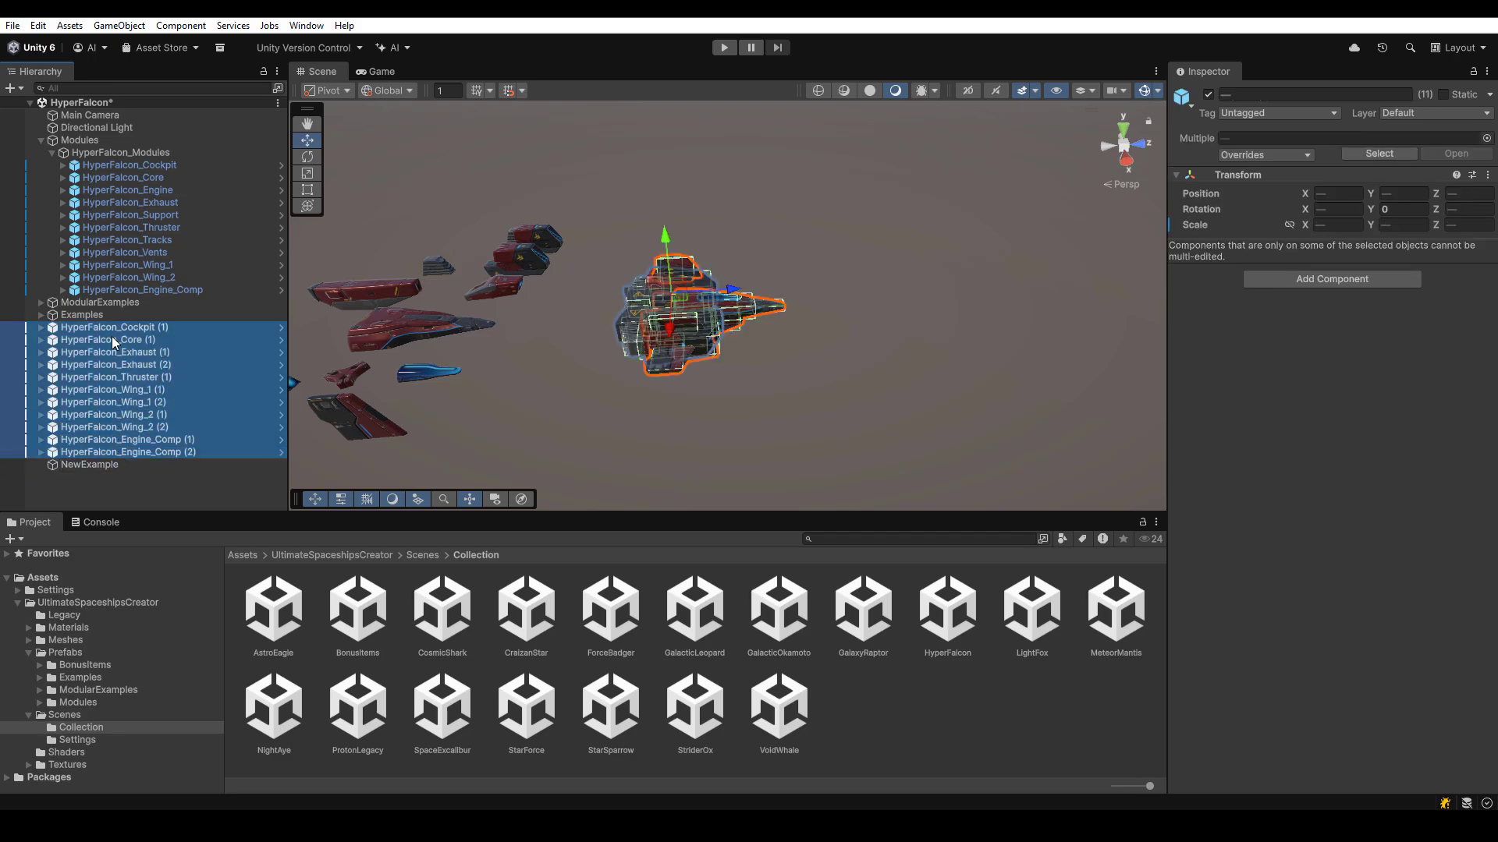
left_click_drag(103, 480, 107, 466)
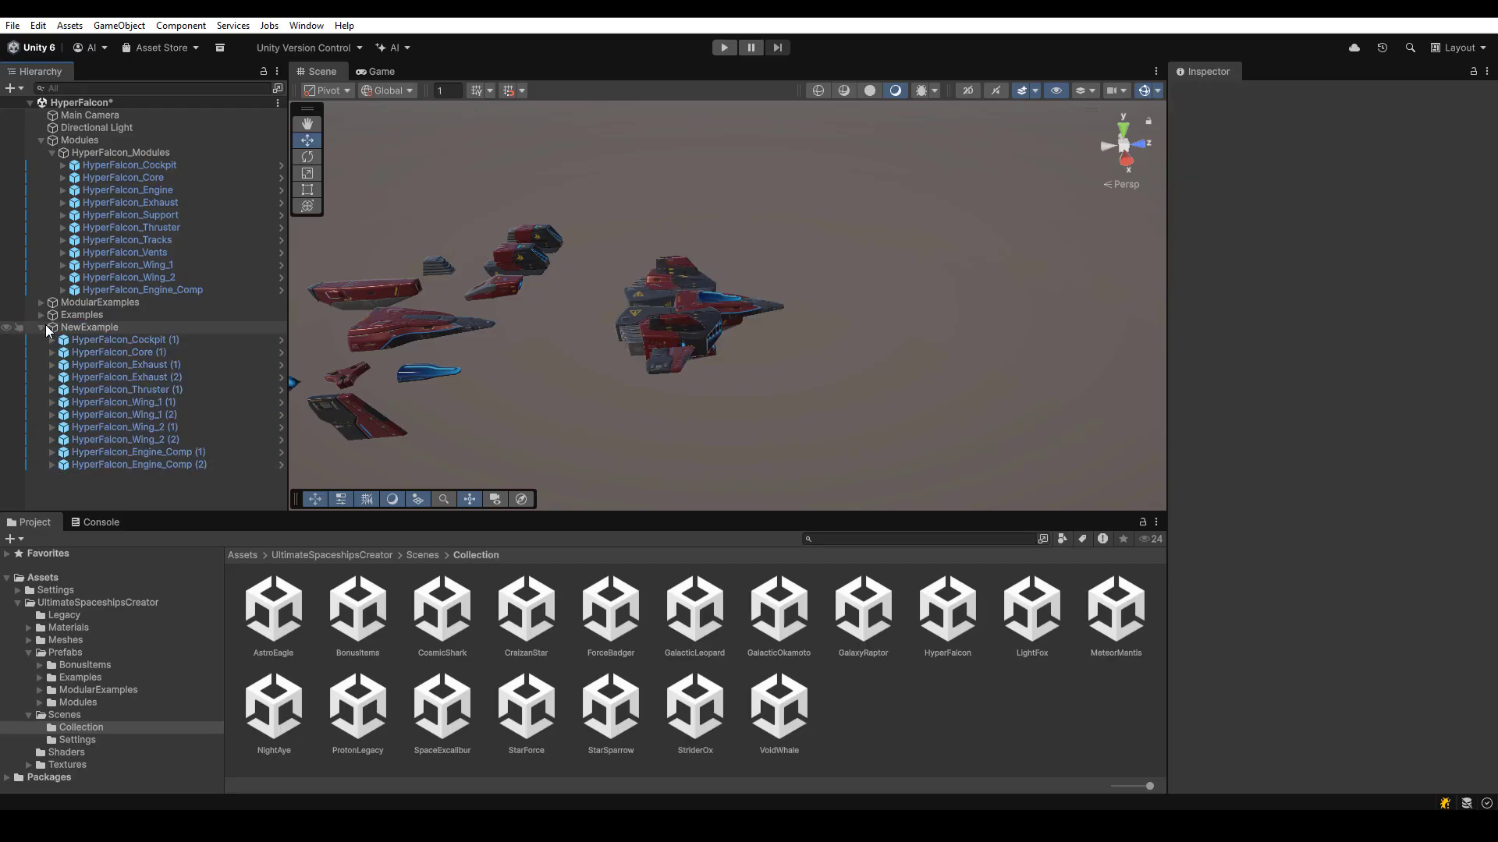
Examine the parts grouped under NewExample, expanding both HyperFalcon_Engine_Comp copies to view their child objects.
left_click(185, 344)
left_click(173, 466, "shift")
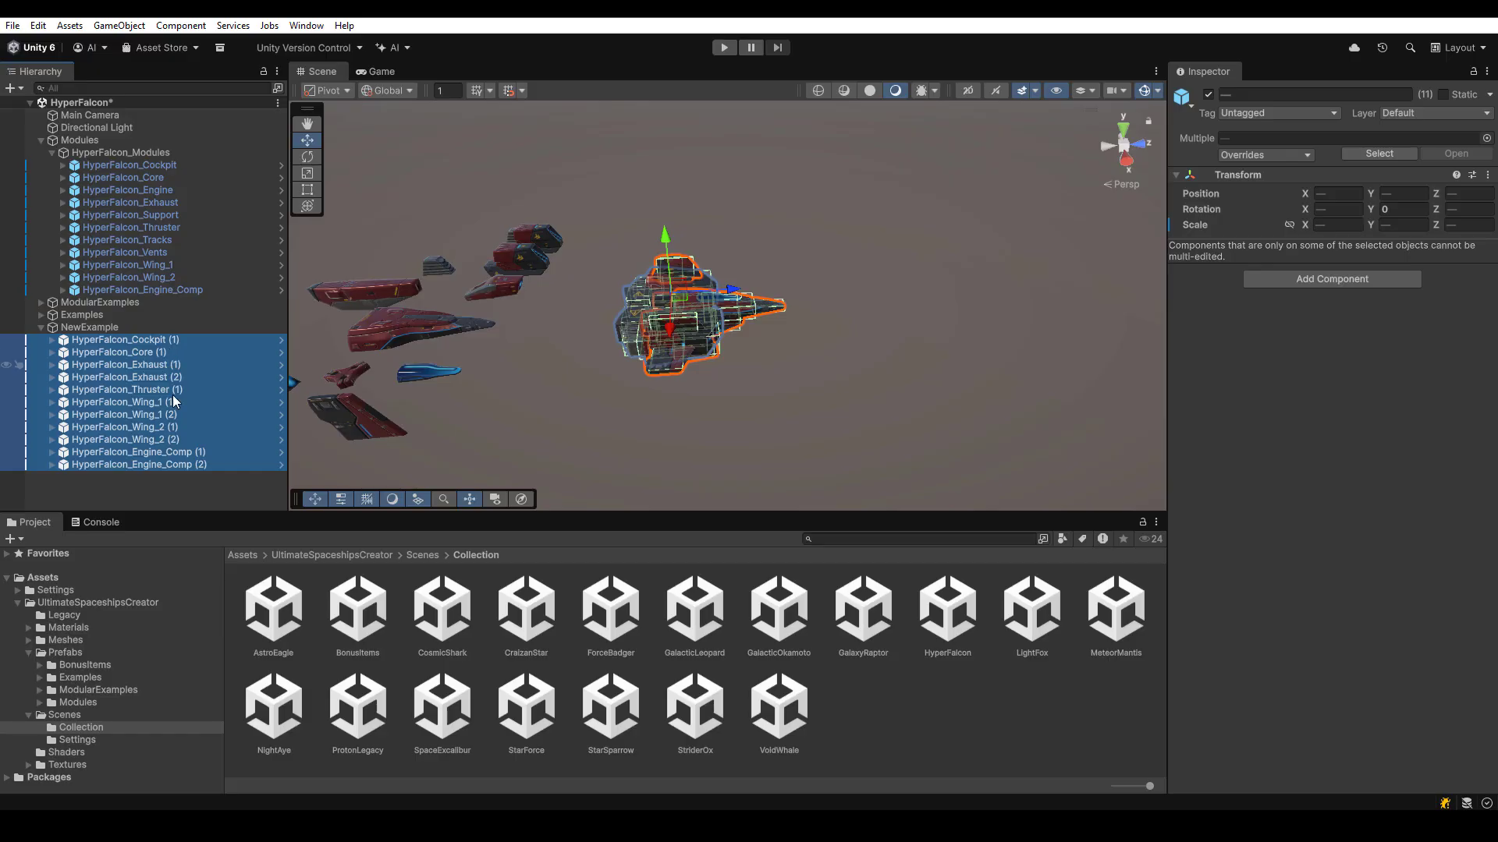
left_click(172, 456)
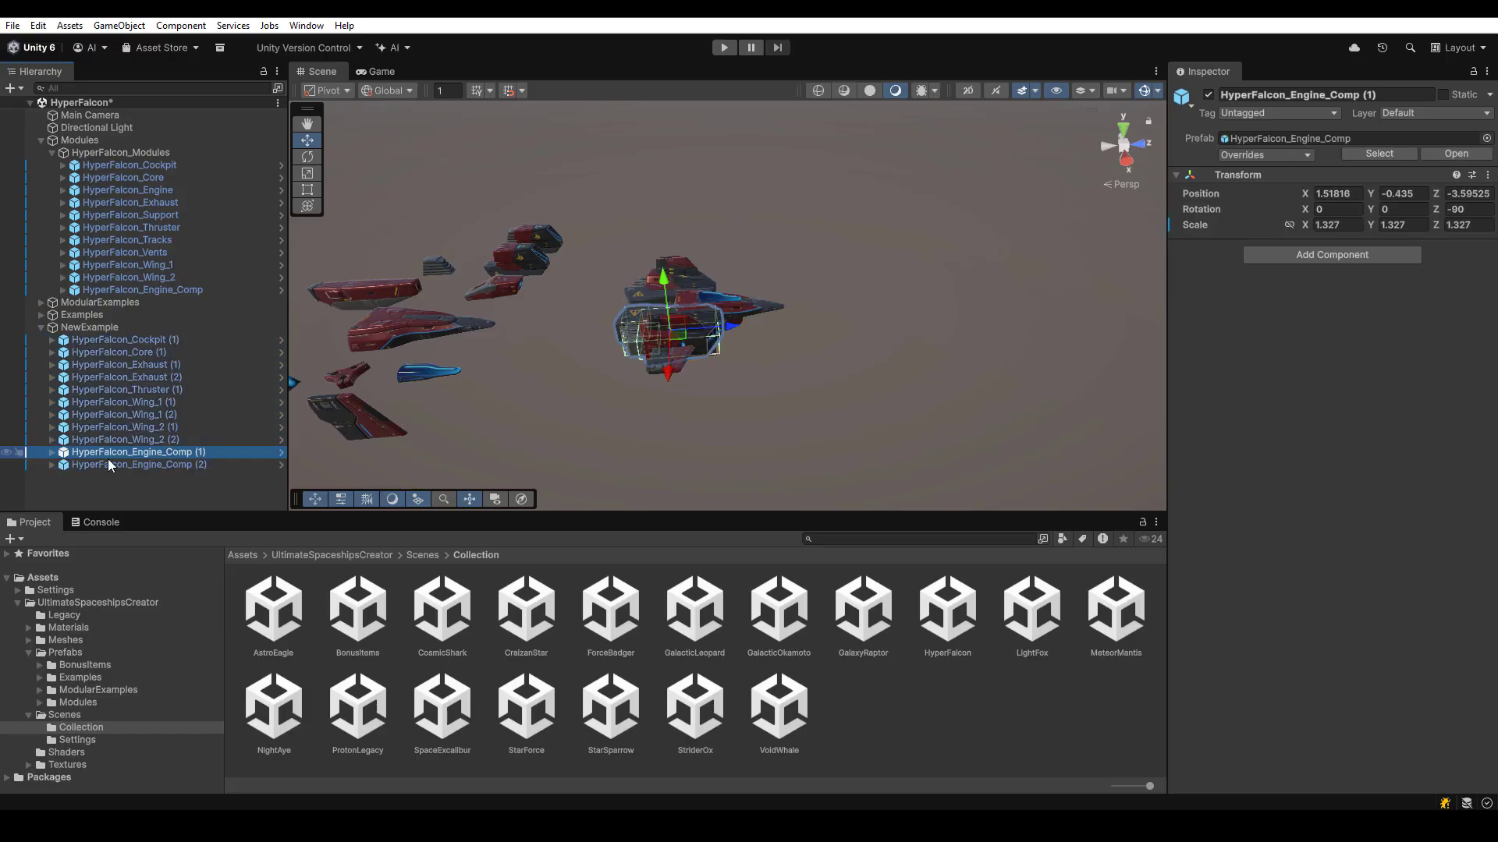
left_click(51, 452)
scroll(131, 457, "down", 2)
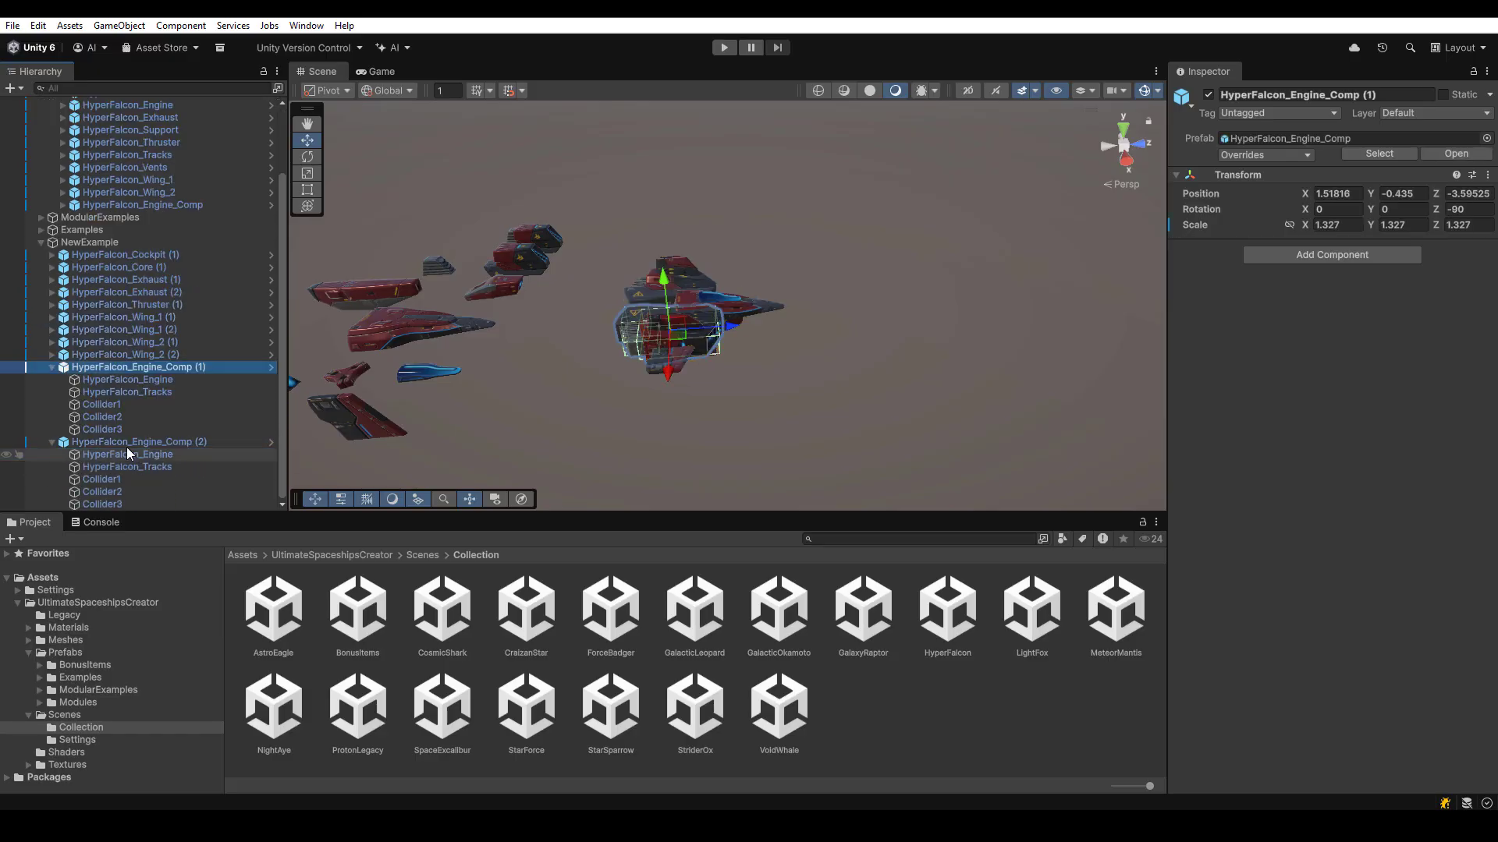
Apply the HyperFalcon_Blue material to all of NewExample's mesh parts, including the HyperFalcon_Engine and HyperFalcon_Tracks children of both HyperFalcon_Engine_Comp copies.
left_click(176, 454)
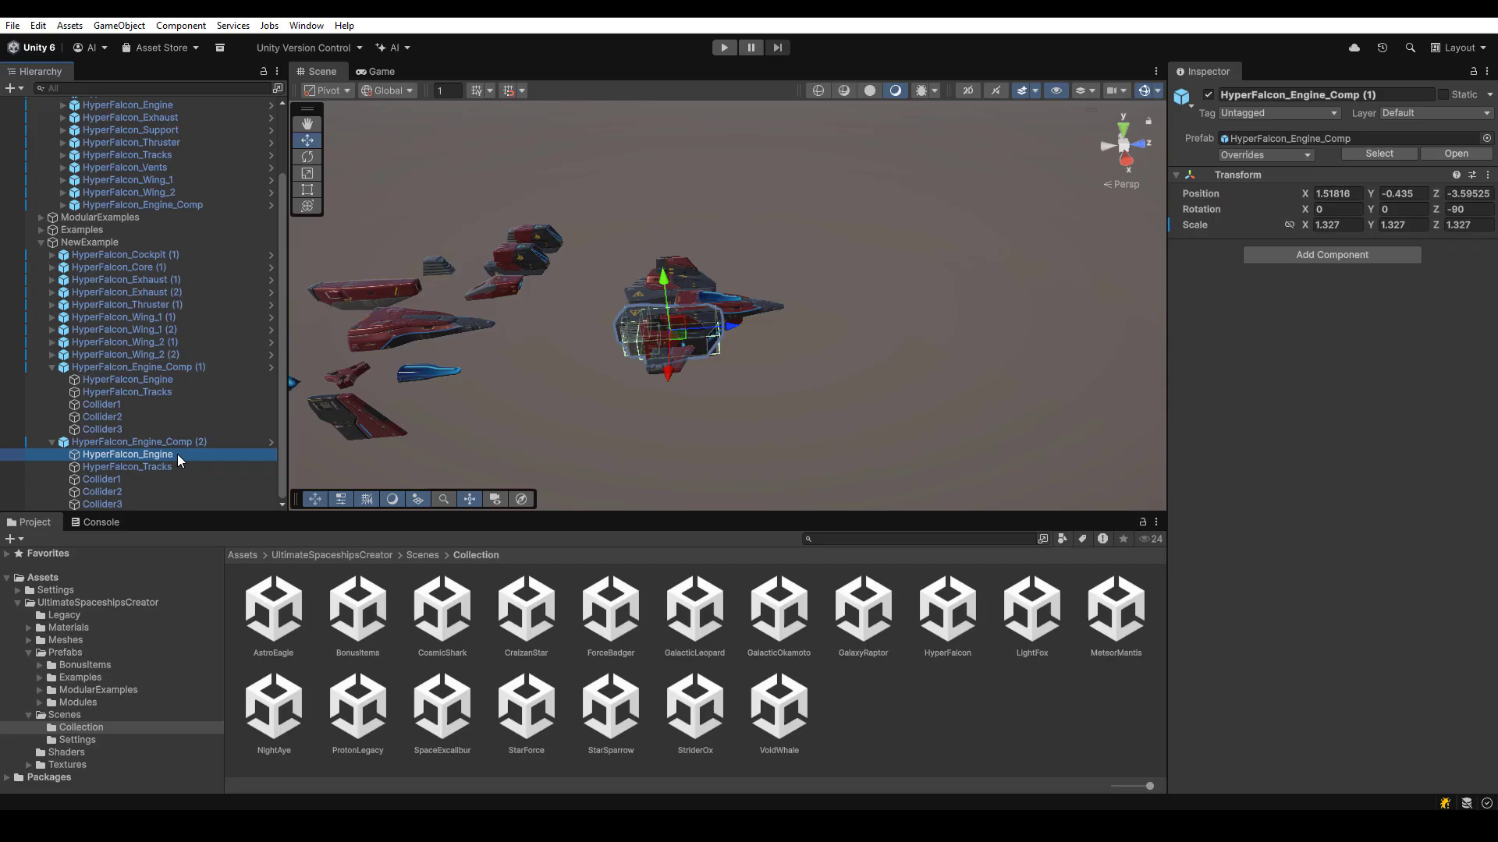
left_click(143, 356)
left_click(127, 255, "shift")
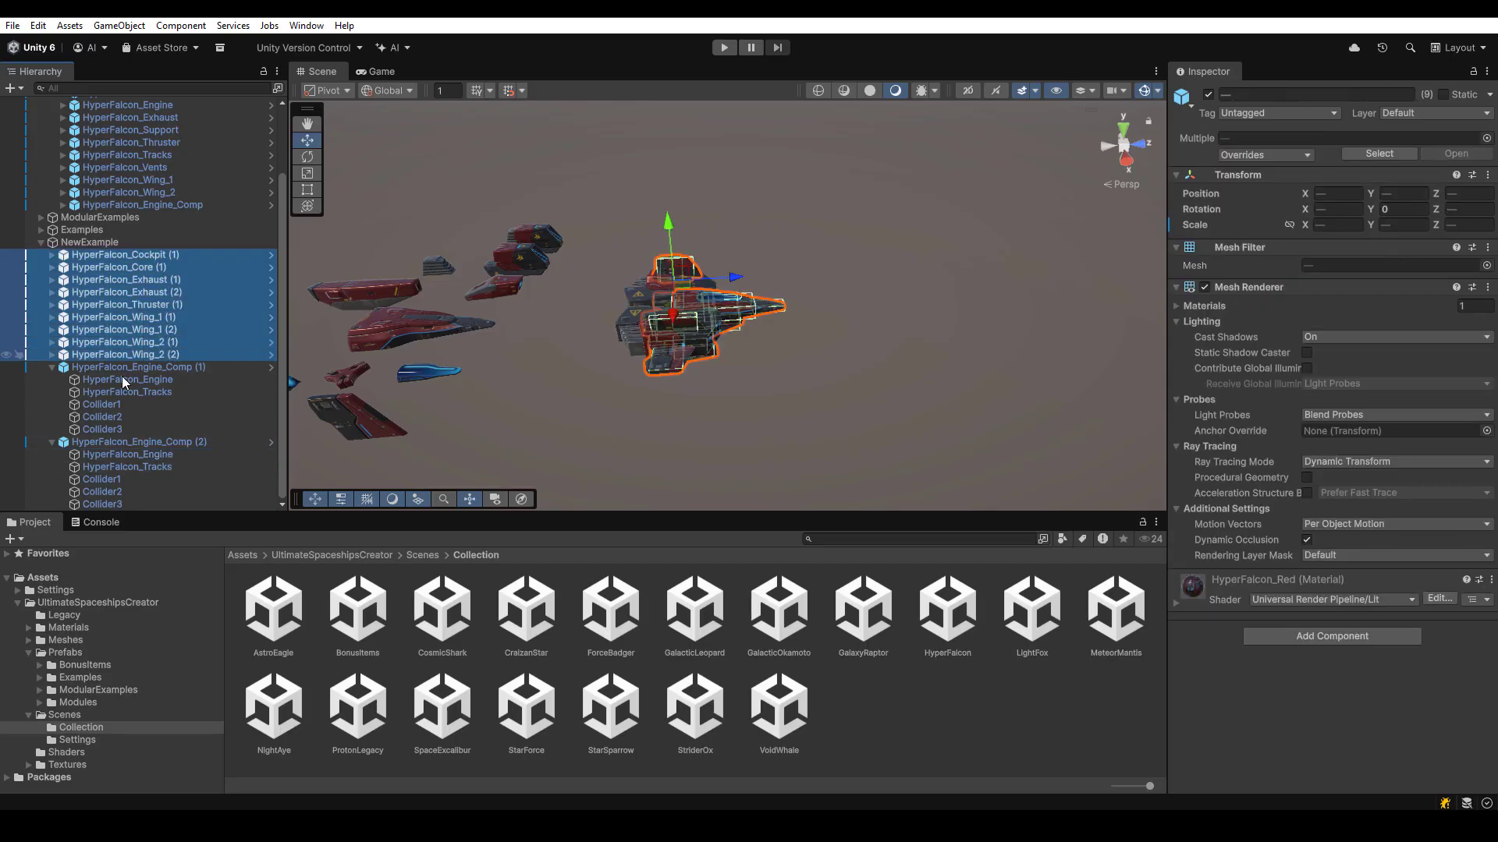
left_click(168, 379, "ctrl")
left_click(162, 392, "ctrl")
left_click(160, 455, "ctrl")
left_click(160, 467, "ctrl")
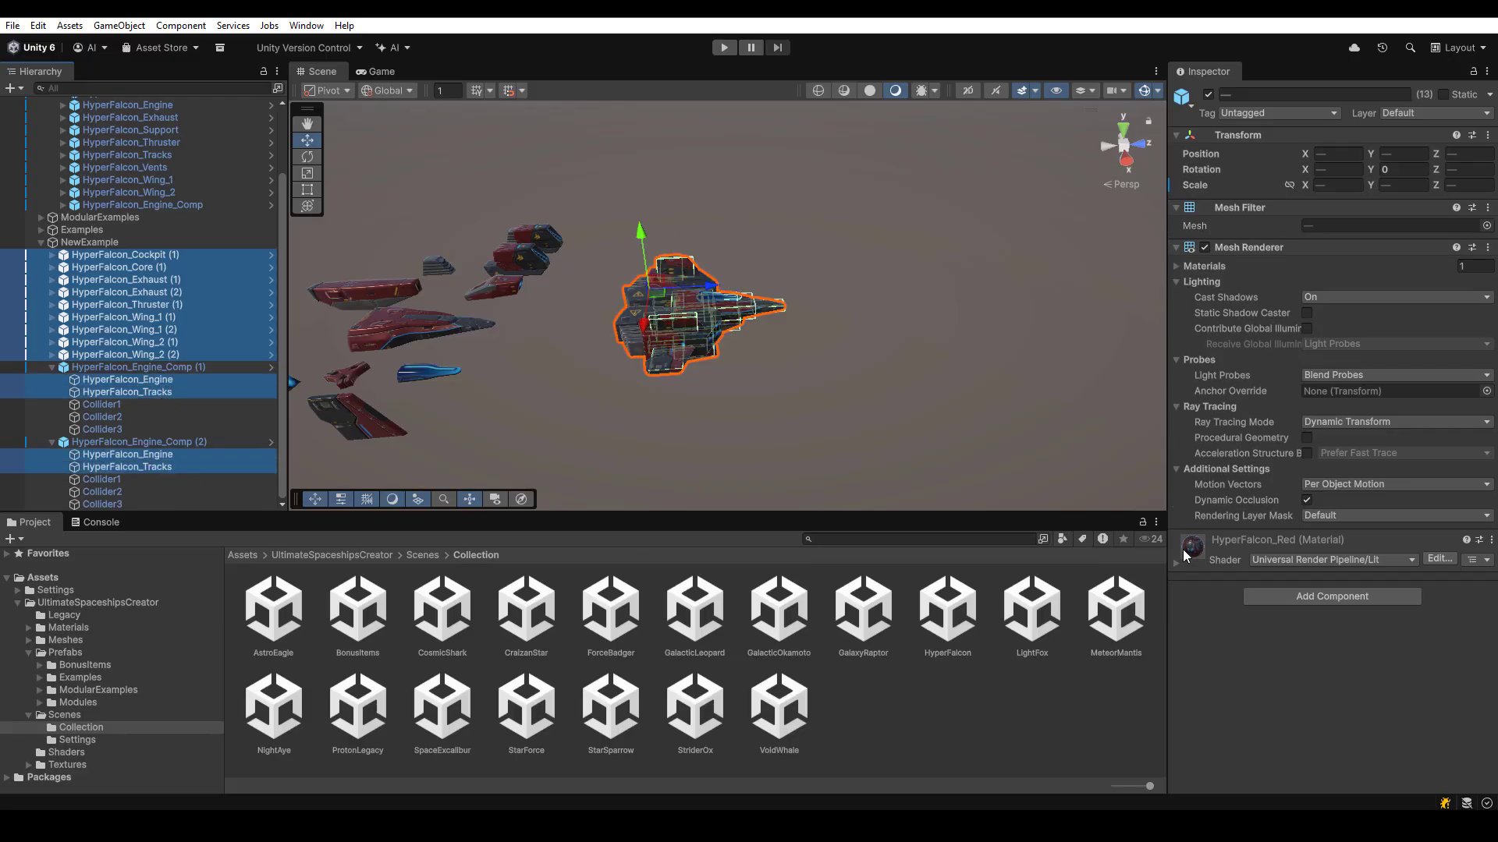
right_click(1195, 547)
left_click(1258, 613)
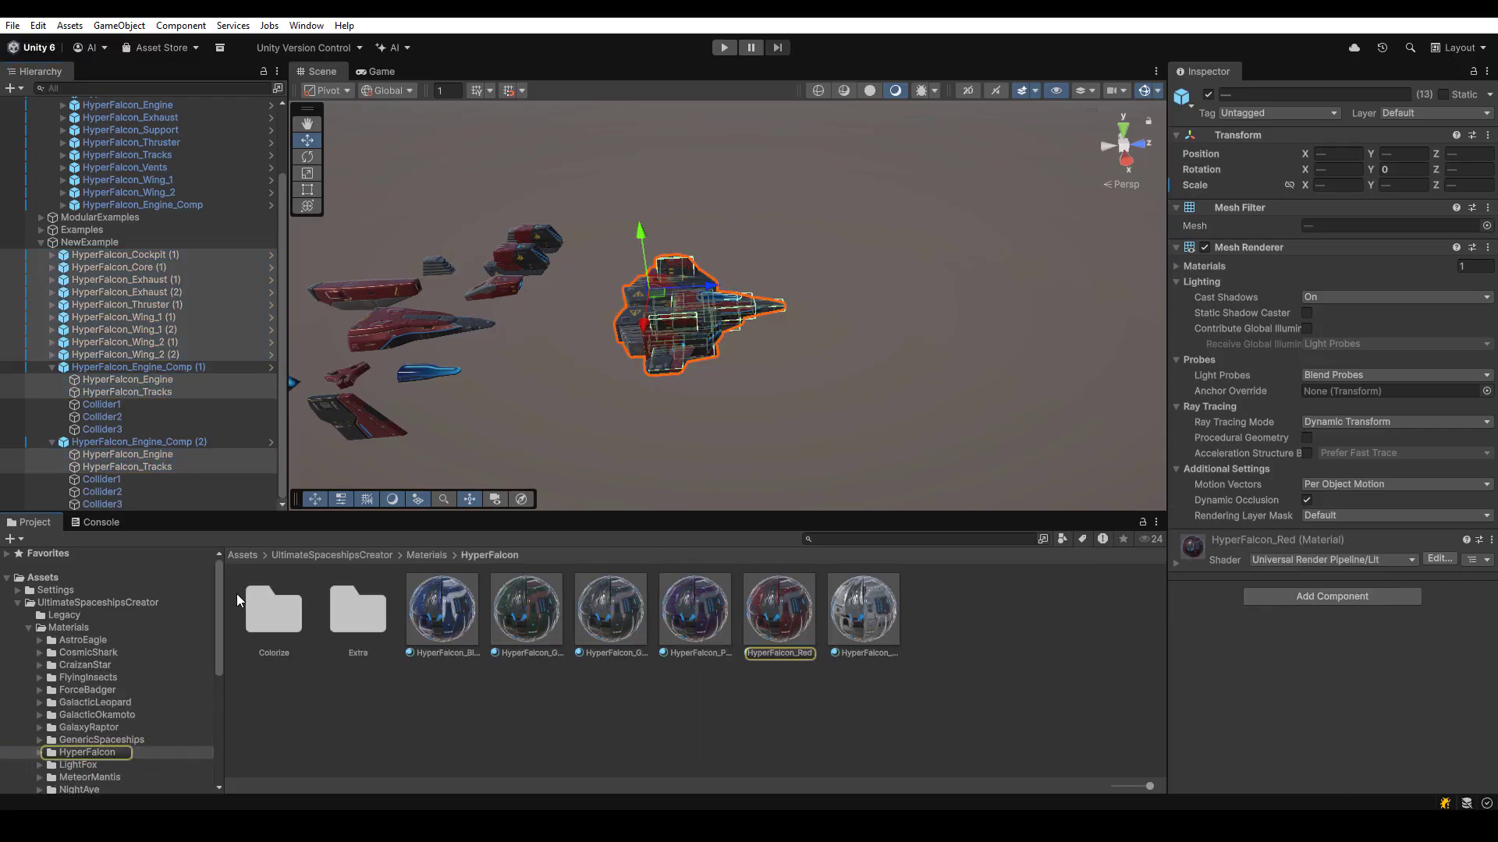
left_click_drag(449, 626, 1376, 712)
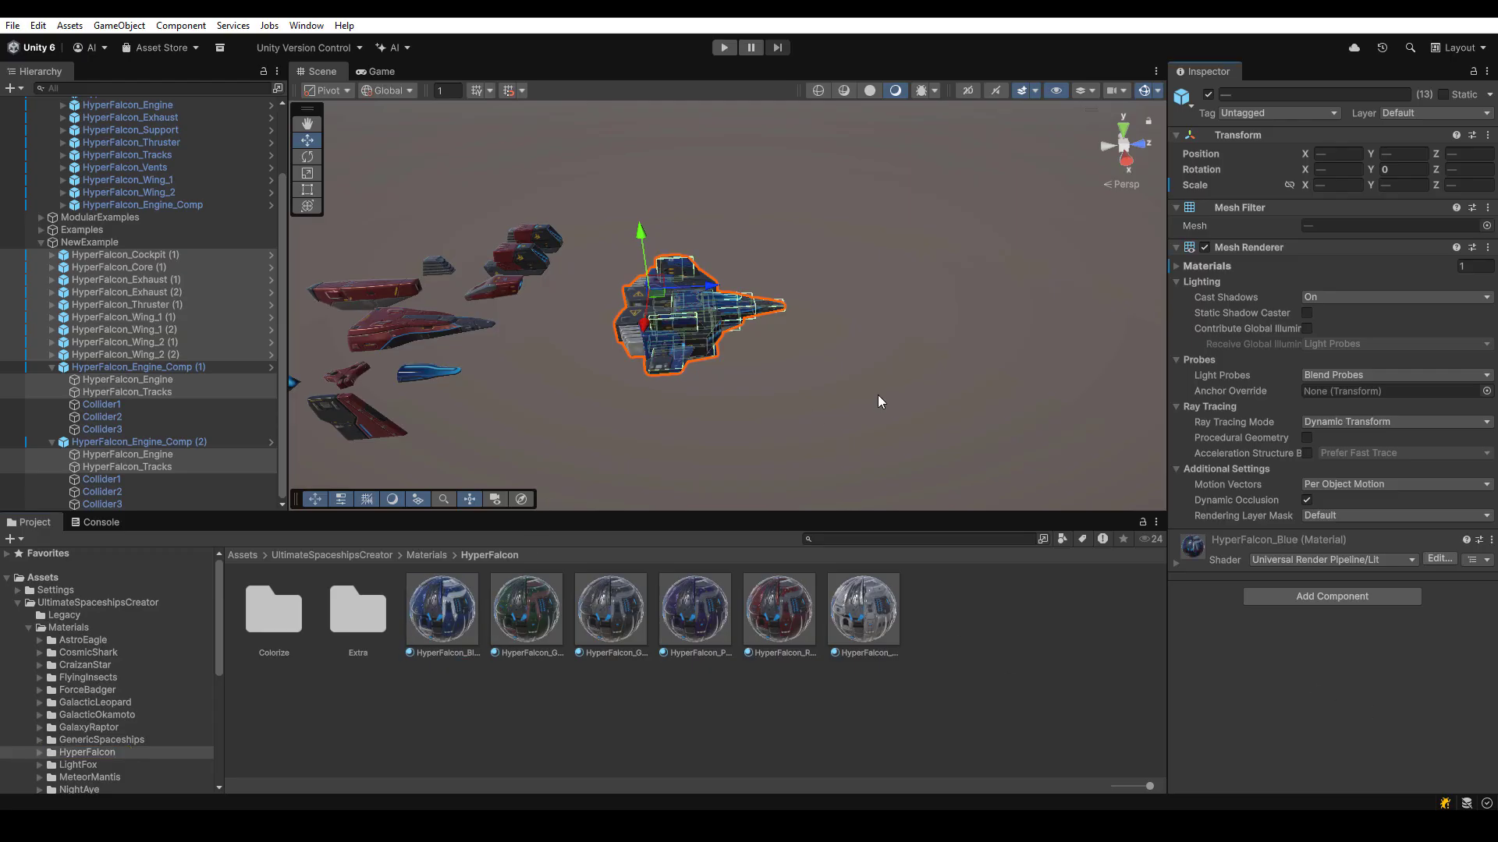
Inspect the recoloured ship up close and open the Colorize folder inside the HyperFalcon materials.
scroll(878, 401, "up", 4)
left_click_drag(877, 402, 1276, 411, "alt")
left_click_drag(974, 354, 913, 442, "alt")
left_click(942, 398)
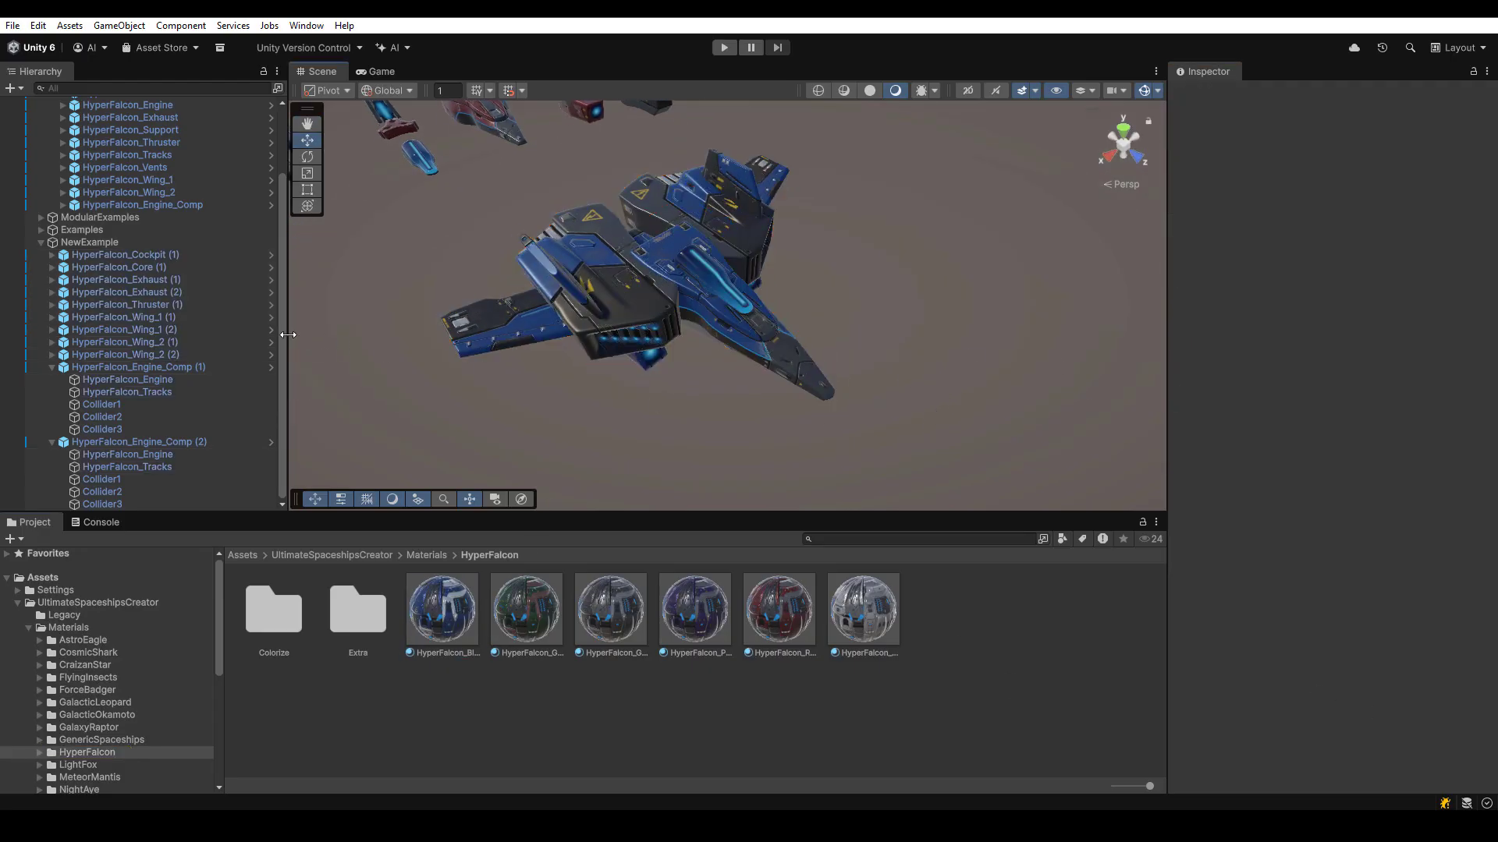
left_click(275, 610)
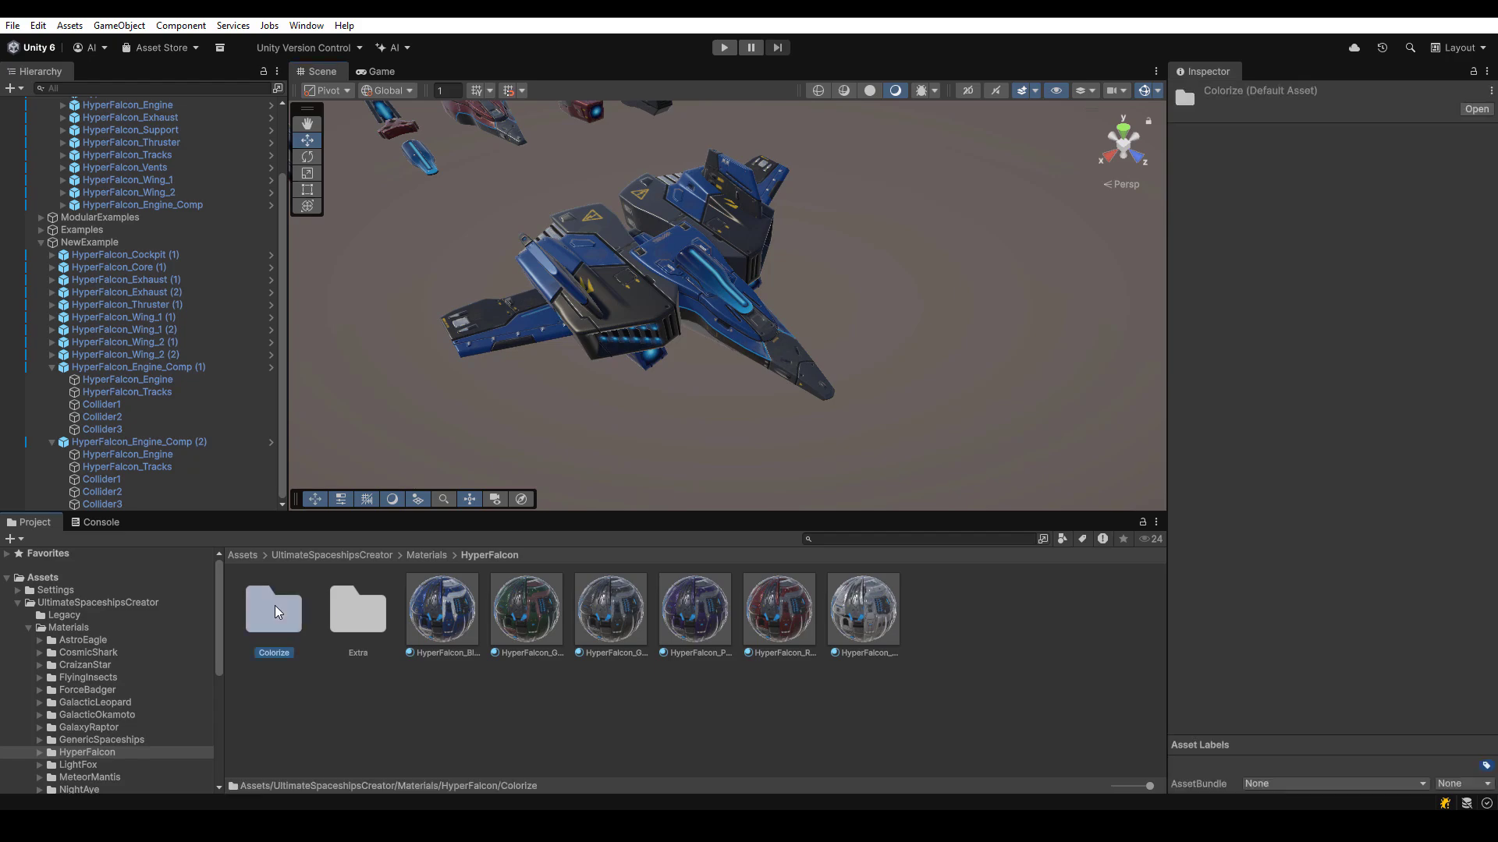
double_click(274, 610)
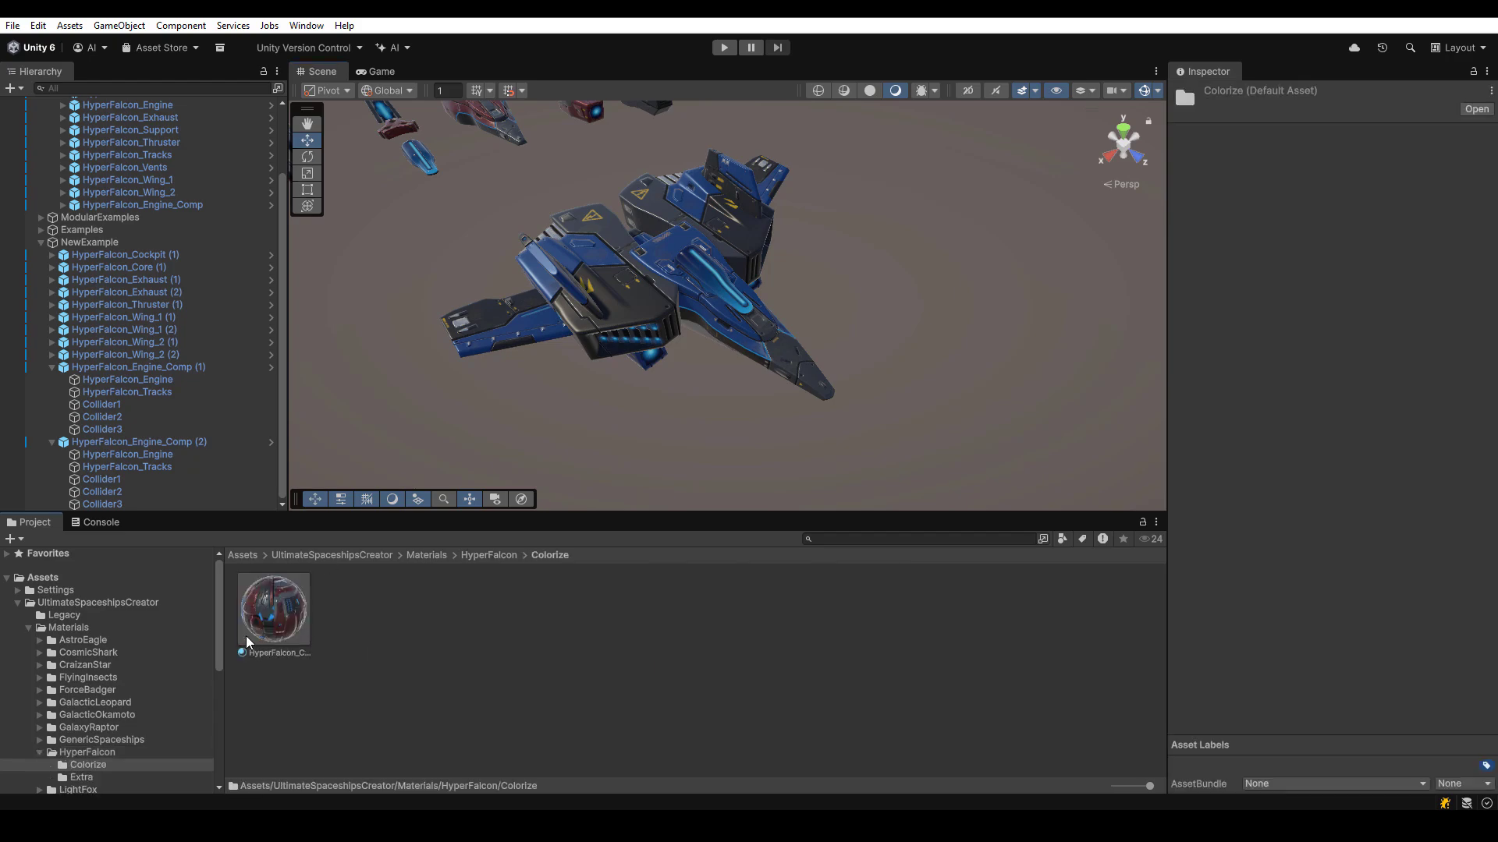
Collapse NewExample in the hierarchy and save it as a prefab in the UltimateSpaceshipsCreator folder.
left_click(40, 244)
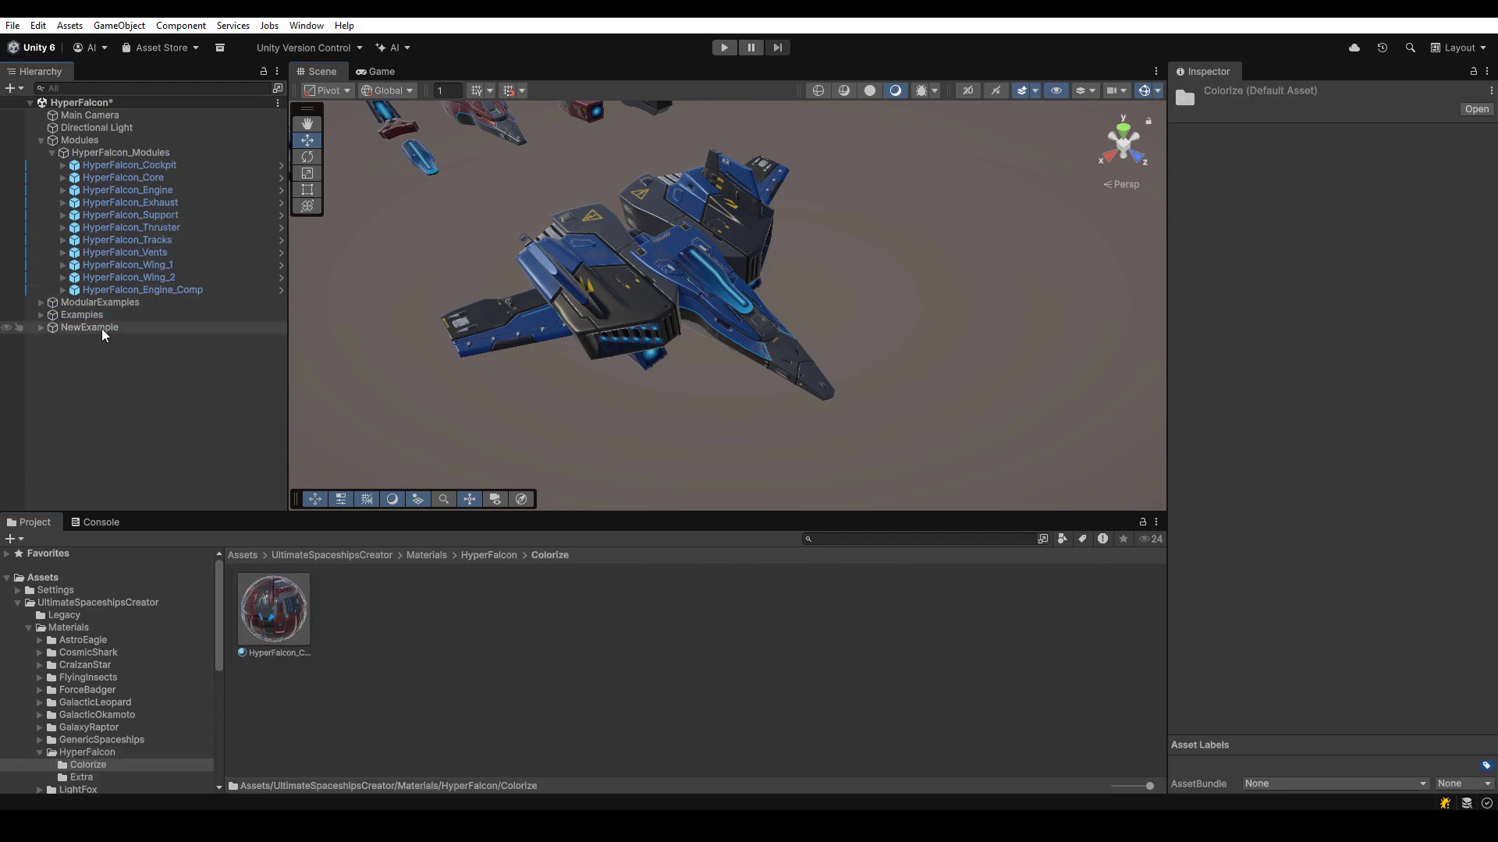
left_click(56, 603)
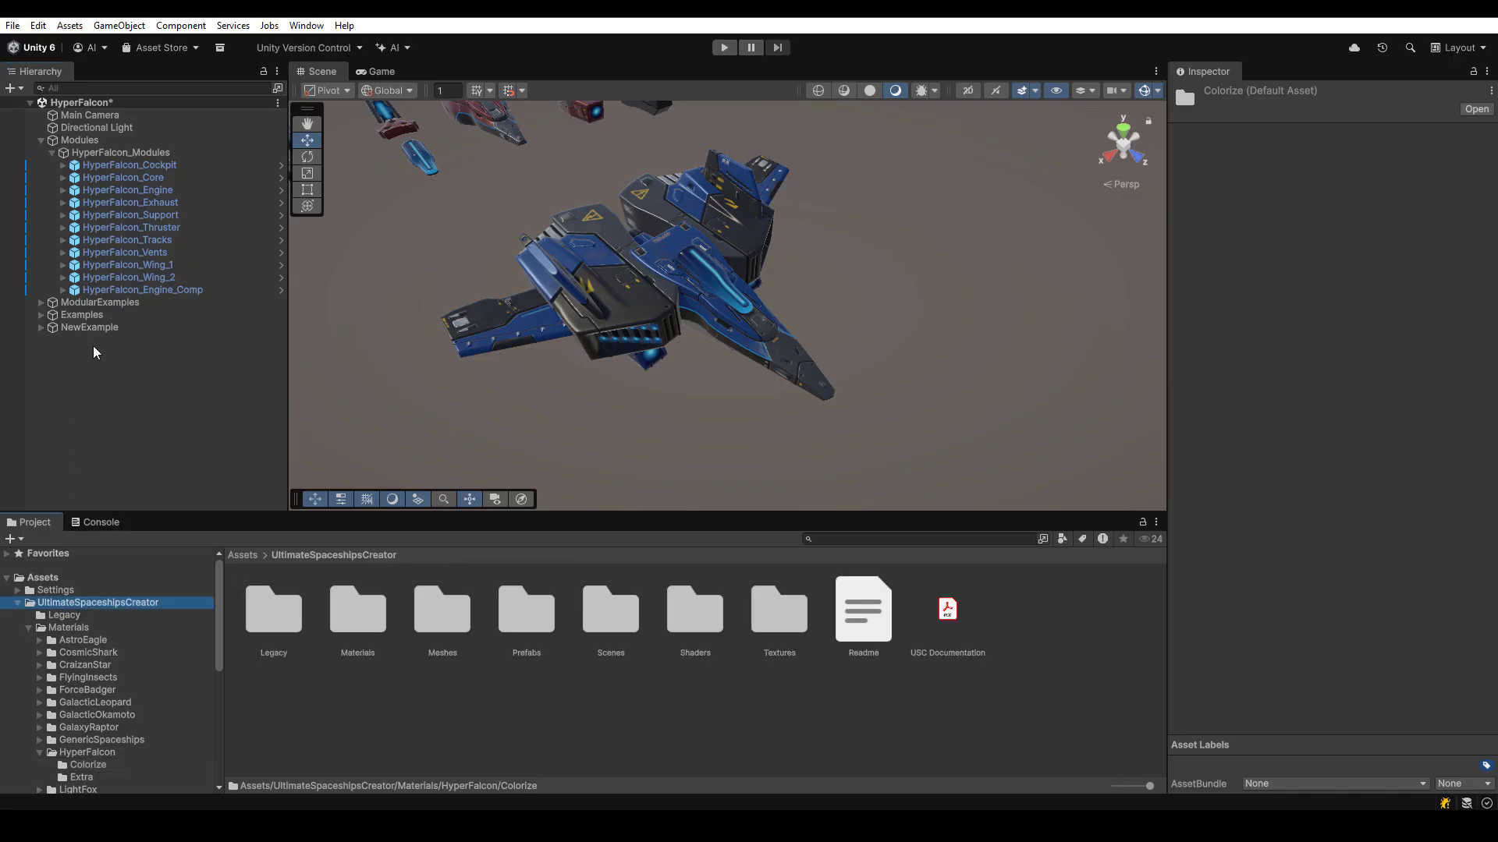
left_click_drag(90, 328, 1030, 732)
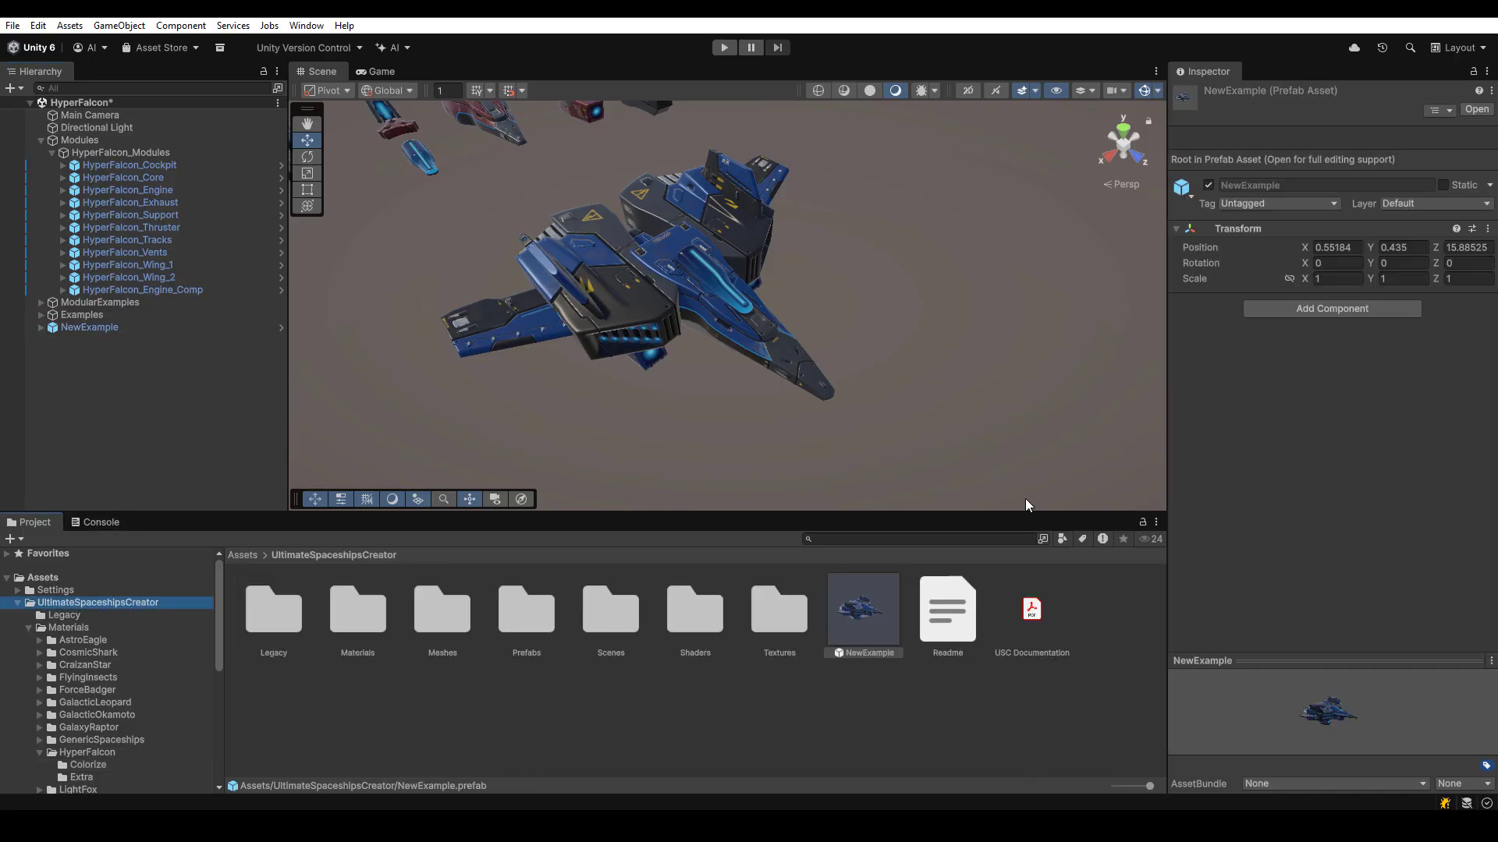
Examine the finished NewExample ship from several angles against the surrounding scene.
left_click(831, 428)
left_click_drag(832, 427, 758, 325, "alt")
left_click(758, 326)
key("f")
left_click(884, 478)
left_click_drag(885, 477, 812, 371, "alt")
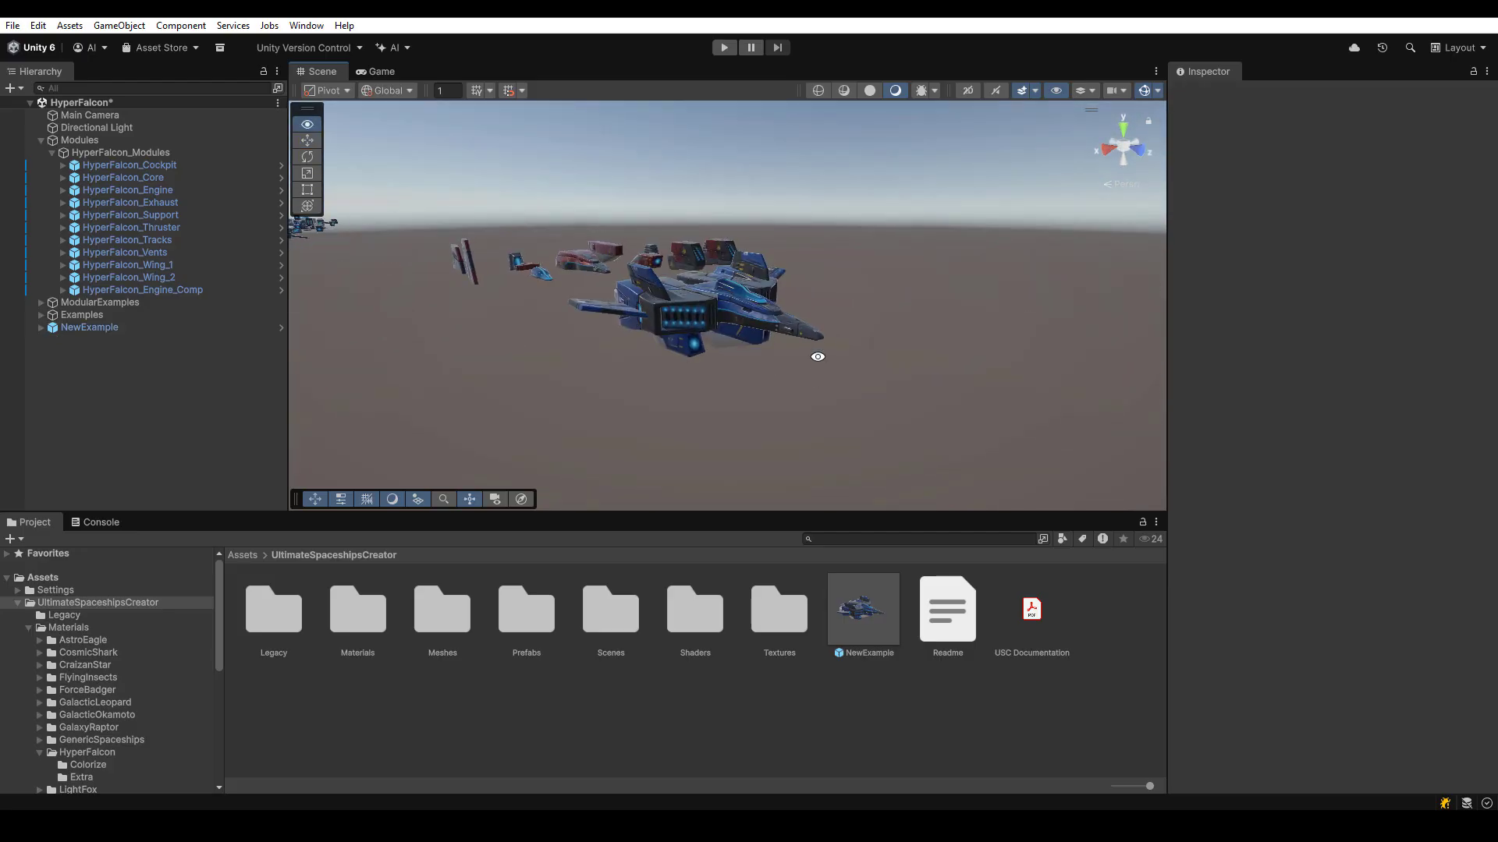
left_click_drag(812, 371, 666, 380, "alt")
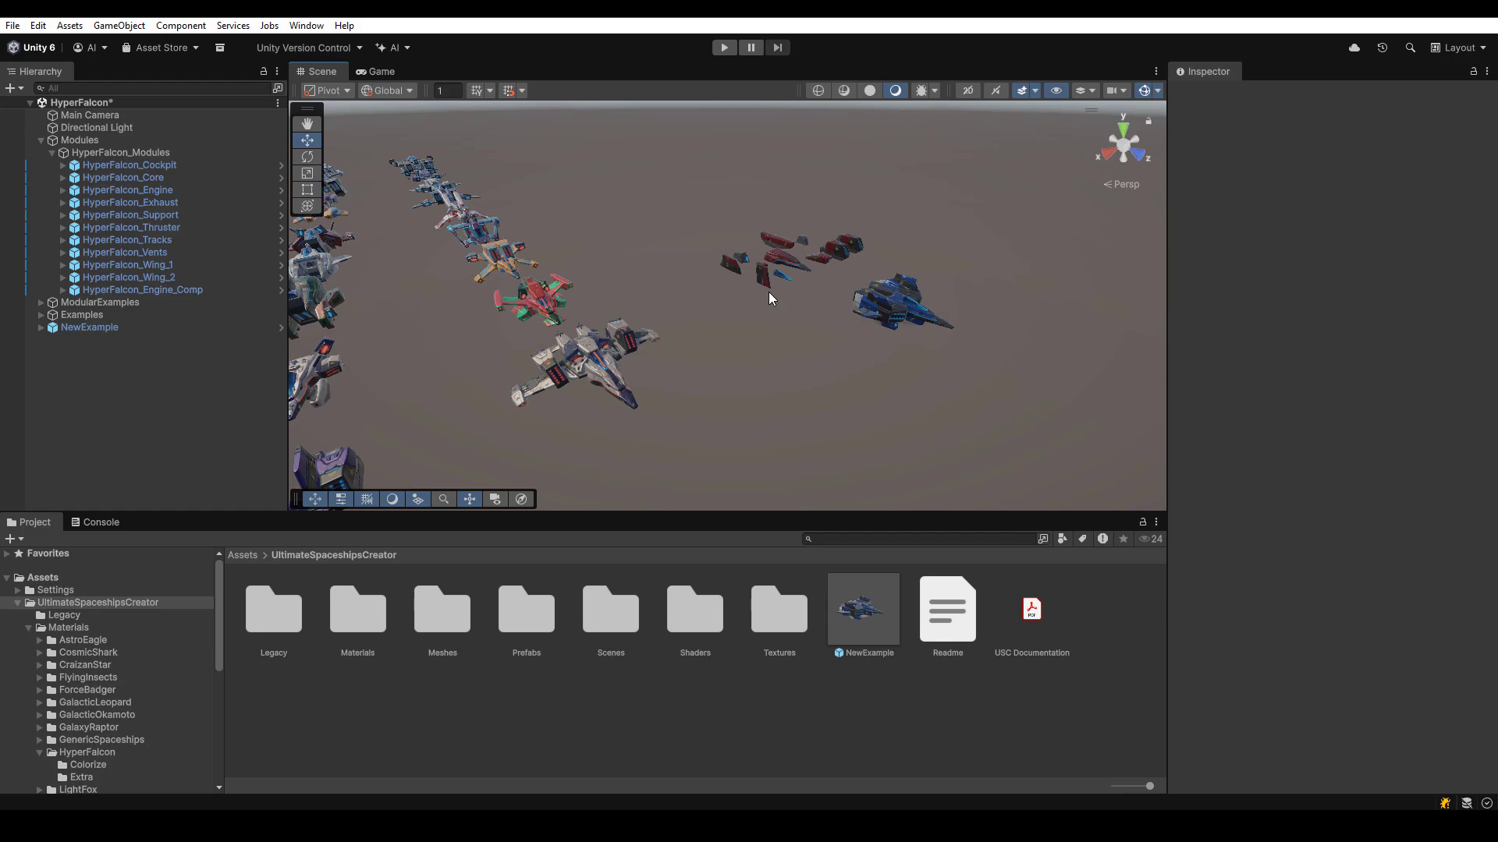
Compare the NewExample ship with the ready-made modular examples, selecting and framing HyperFalcon1.
left_click(867, 297)
key("f")
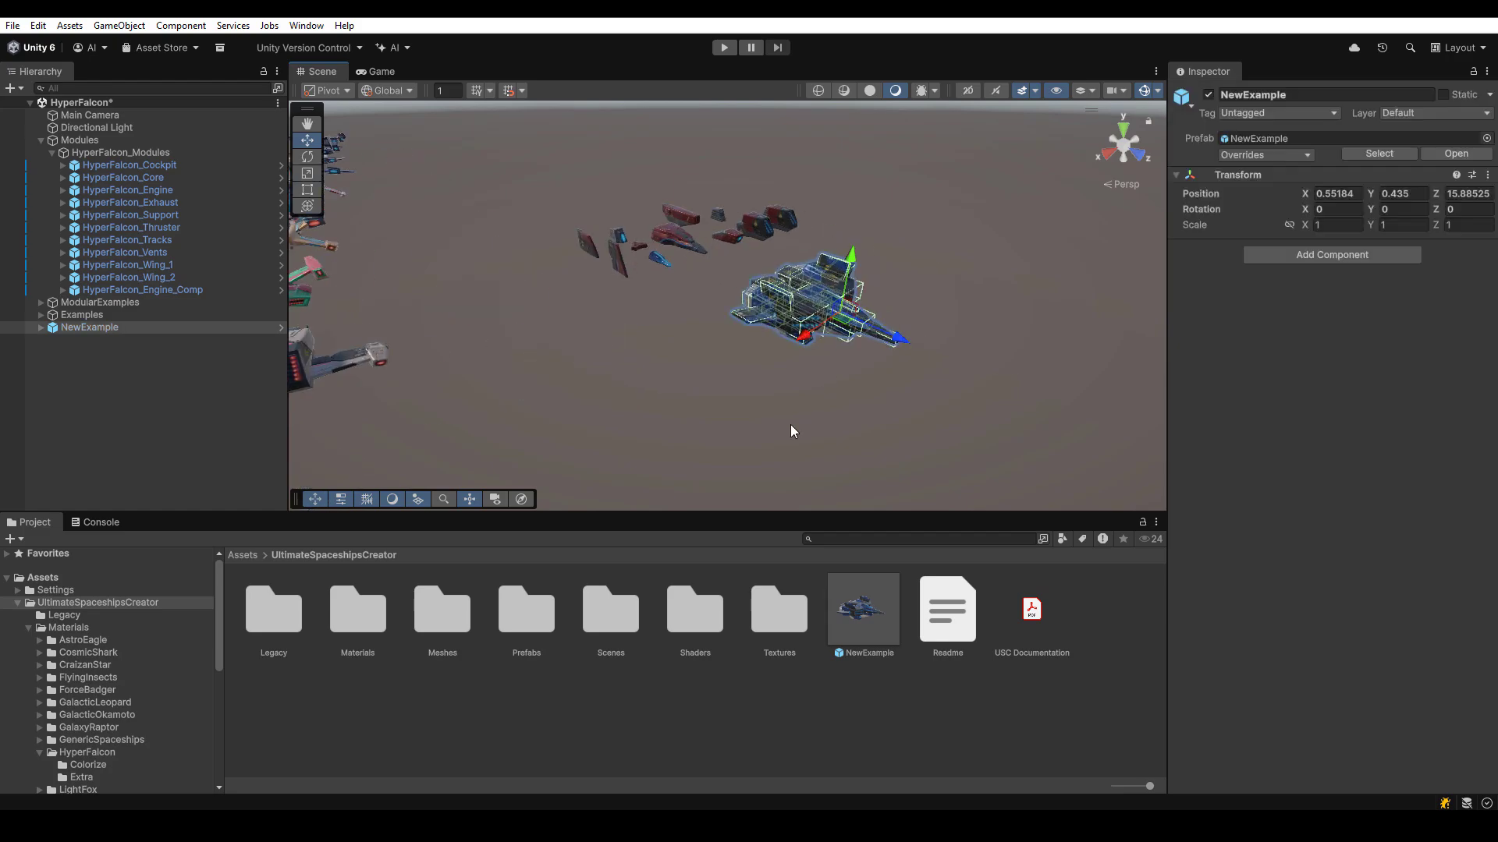
left_click(786, 424)
middle_click_drag(676, 368, 861, 351, "alt")
right_click_drag(861, 351, 566, 333, "alt")
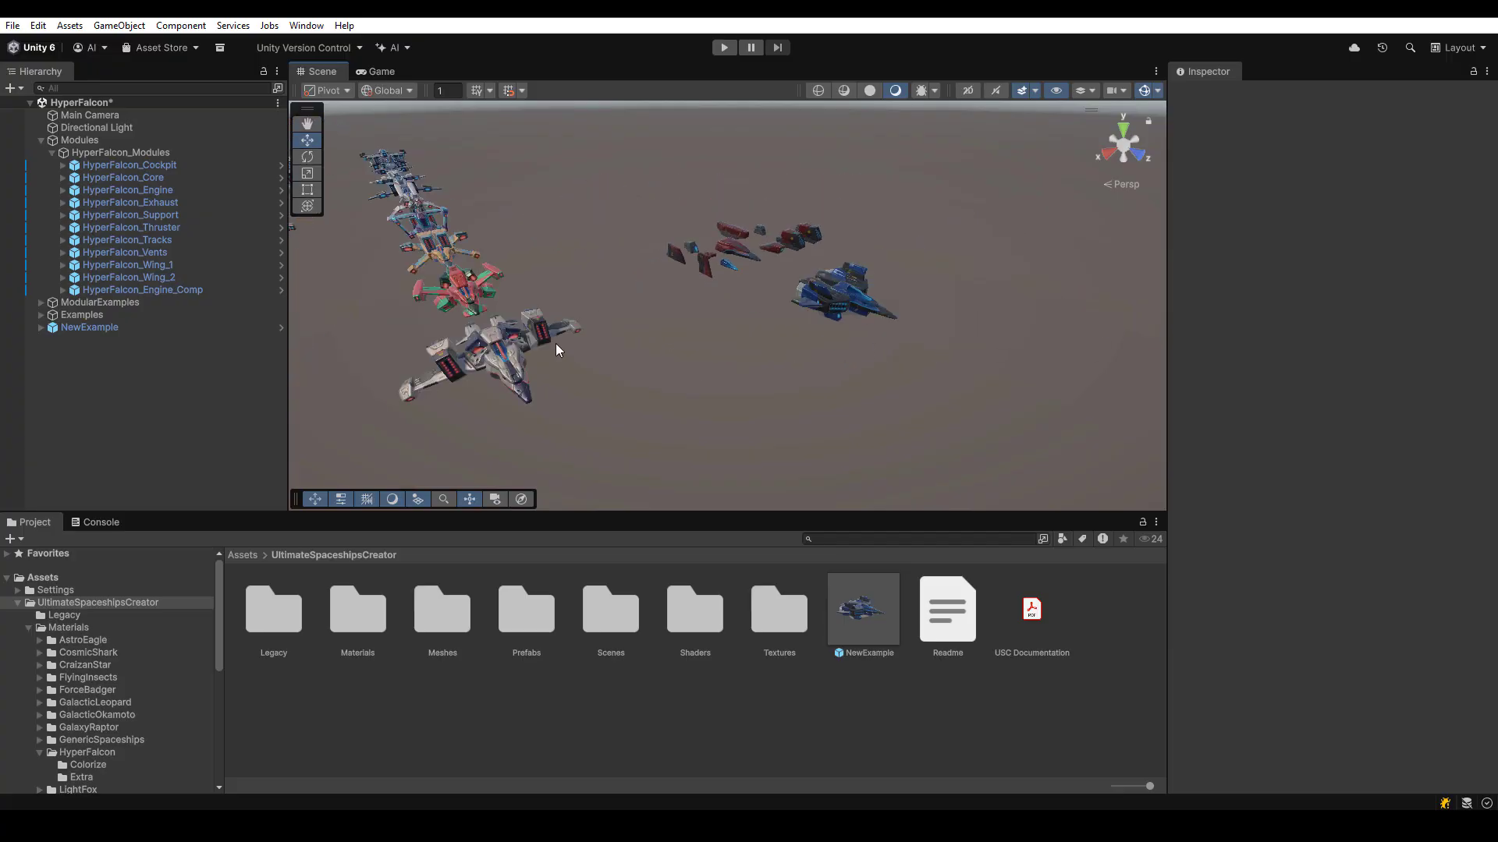
middle_click_drag(527, 357, 788, 359)
left_click(835, 359)
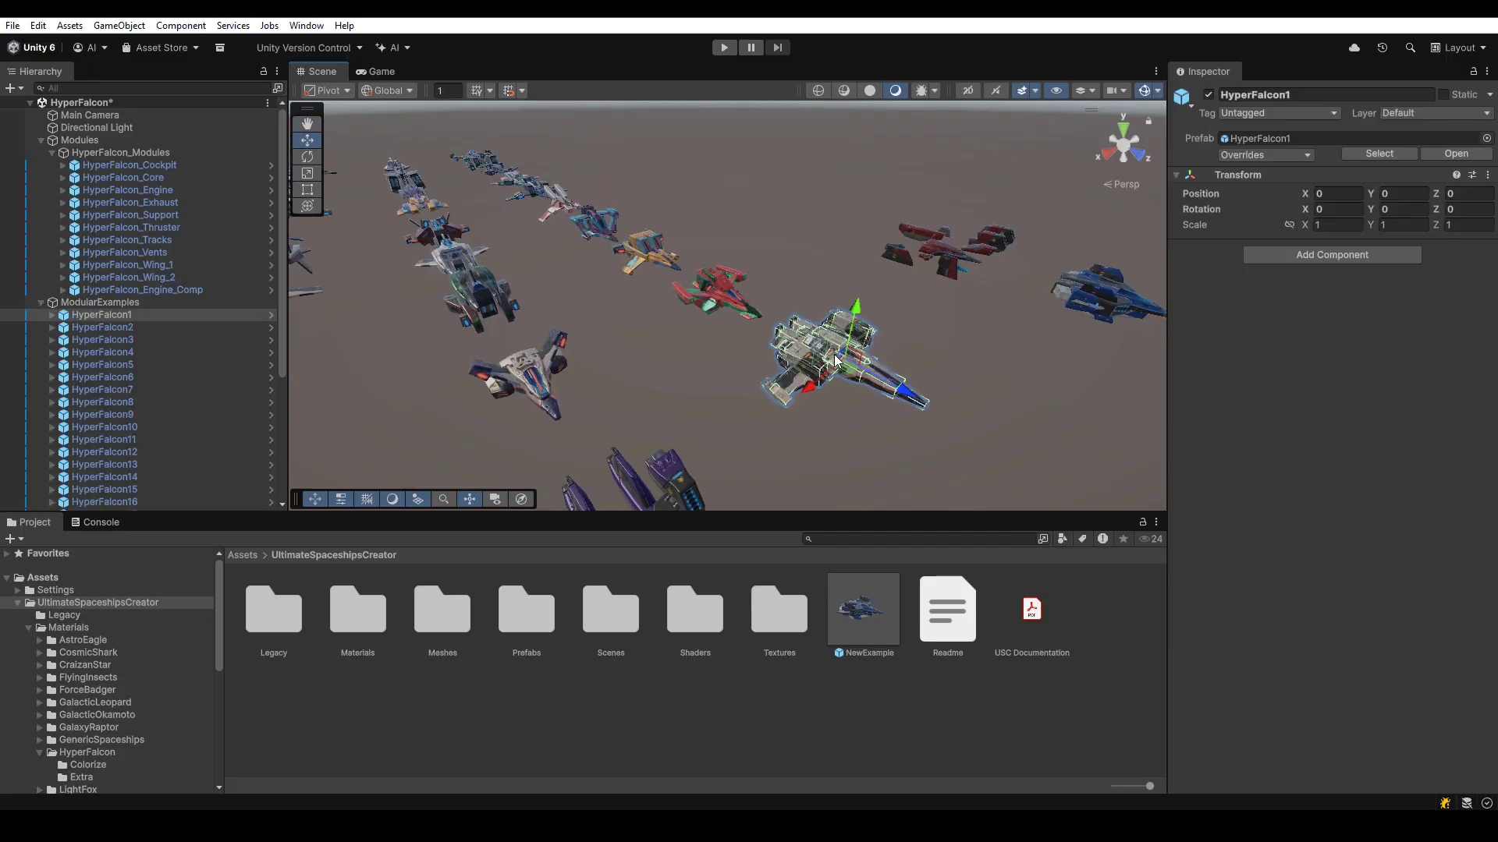
key("f")
left_click(760, 390)
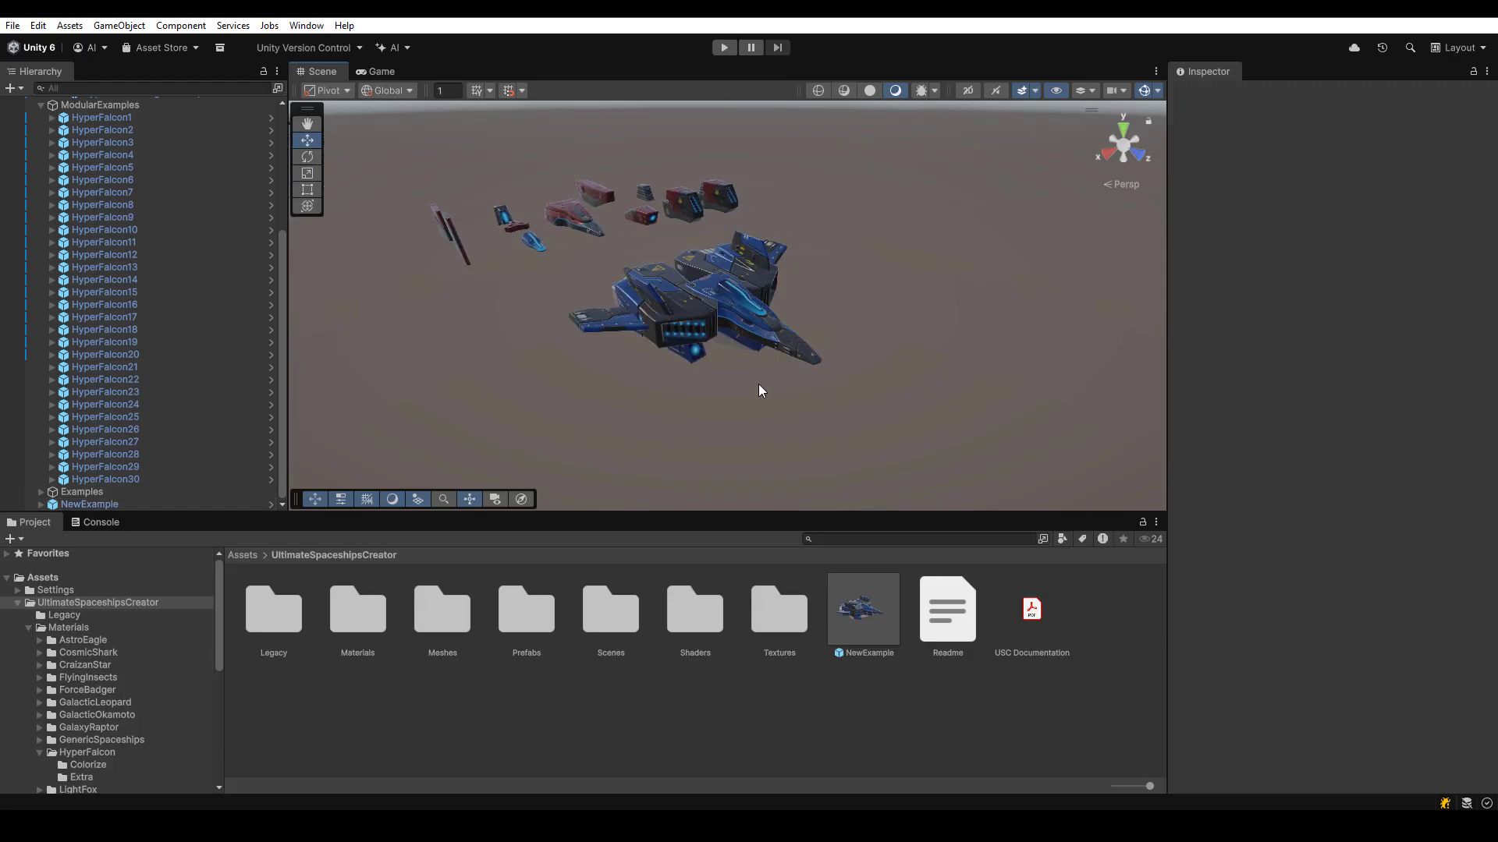
Examine the blue ship's engines, nose and underside up close.
right_click_drag(608, 385, 1087, 378, "alt")
middle_click_drag(844, 308, 895, 222)
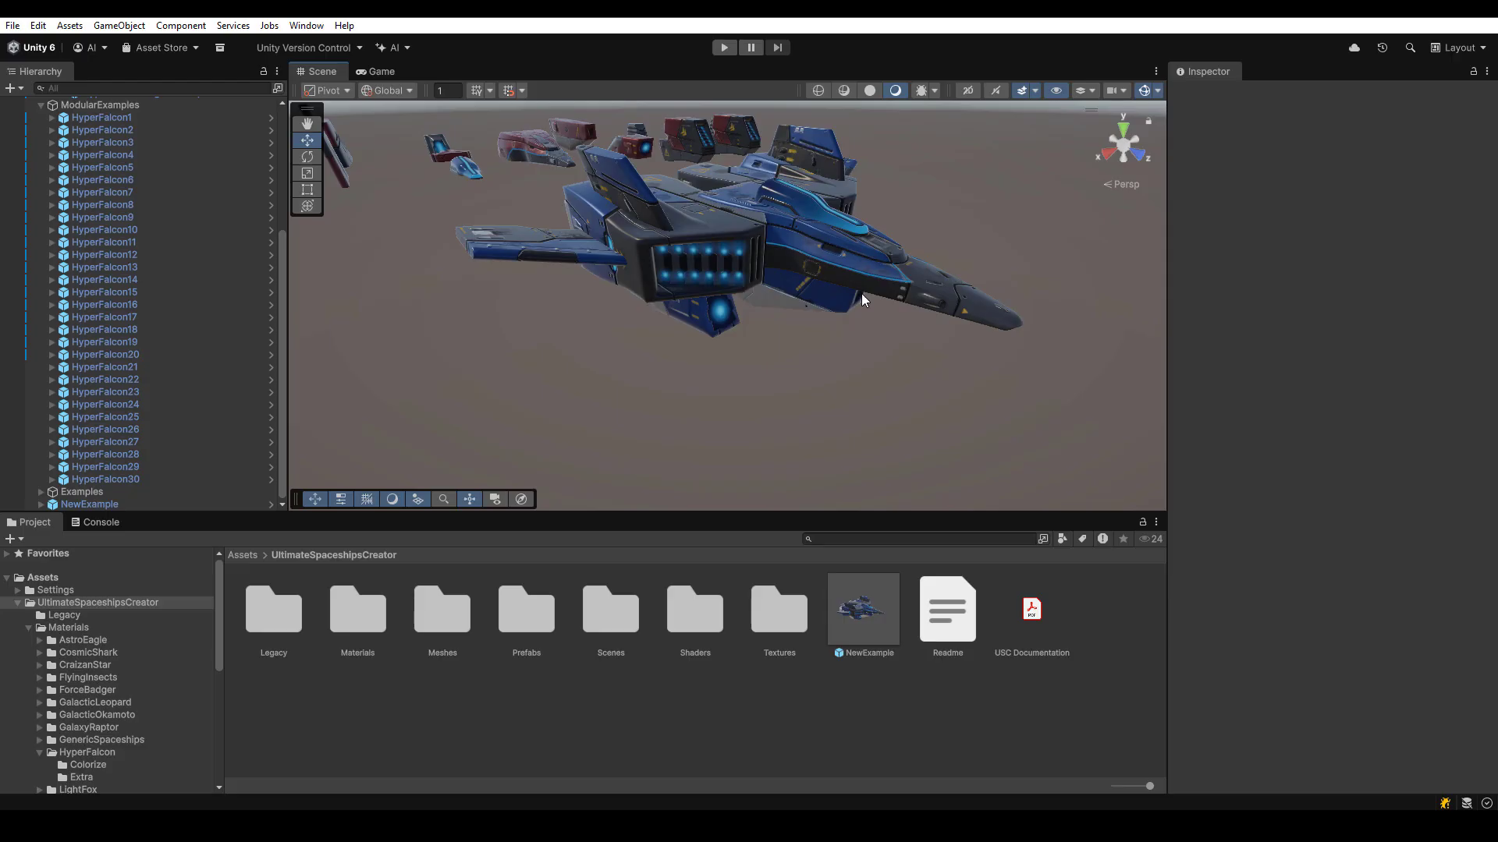
middle_click_drag(861, 293, 897, 316)
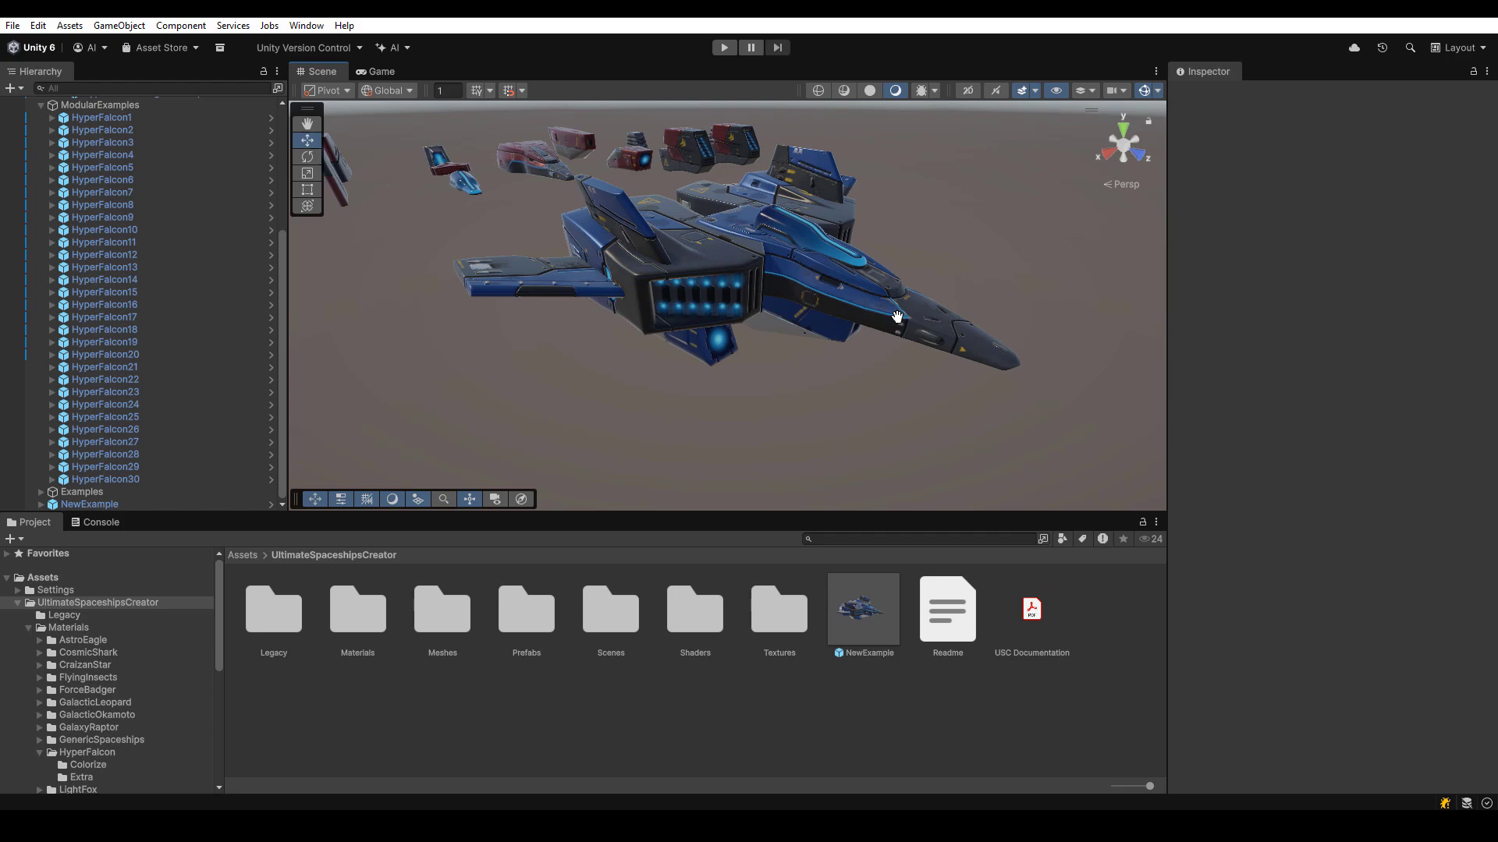
scroll(820, 341, "down", 2)
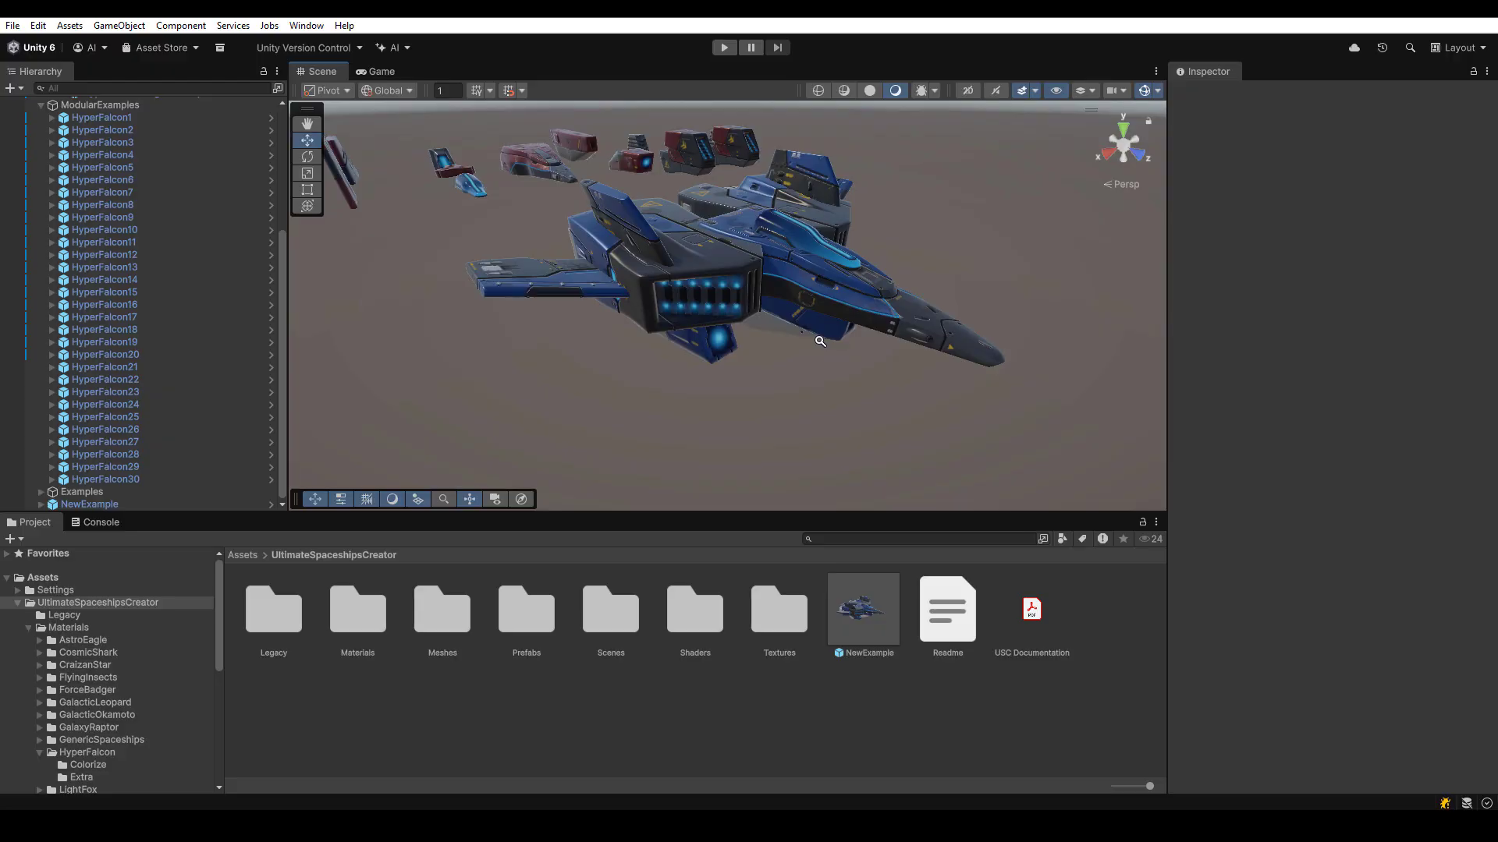
left_click_drag(826, 330, 729, 278, "alt")
right_click_drag(652, 318, 1181, 324, "alt")
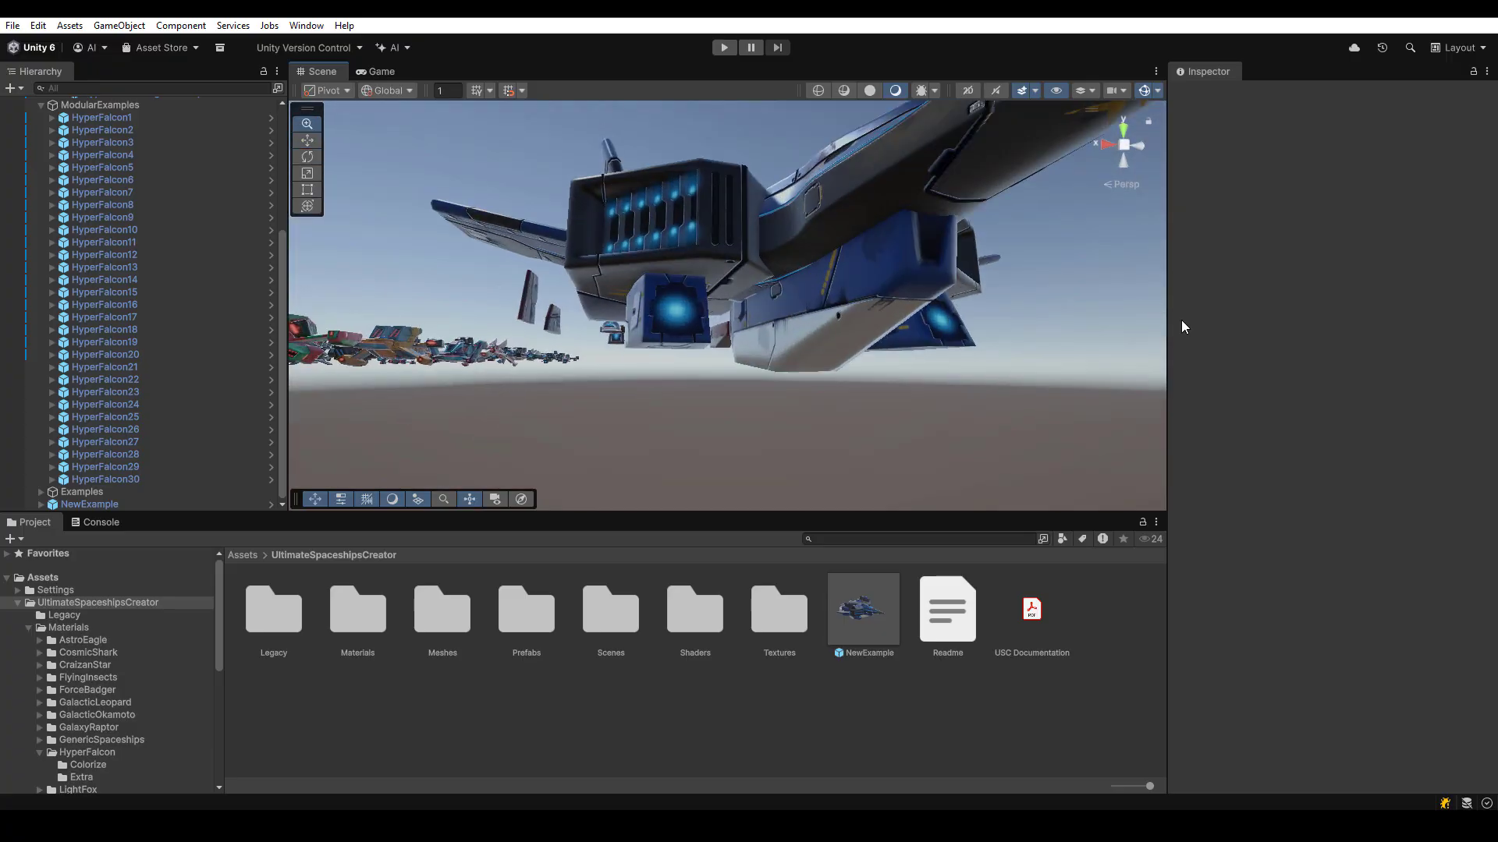
left_click_drag(593, 363, 1124, 349, "alt")
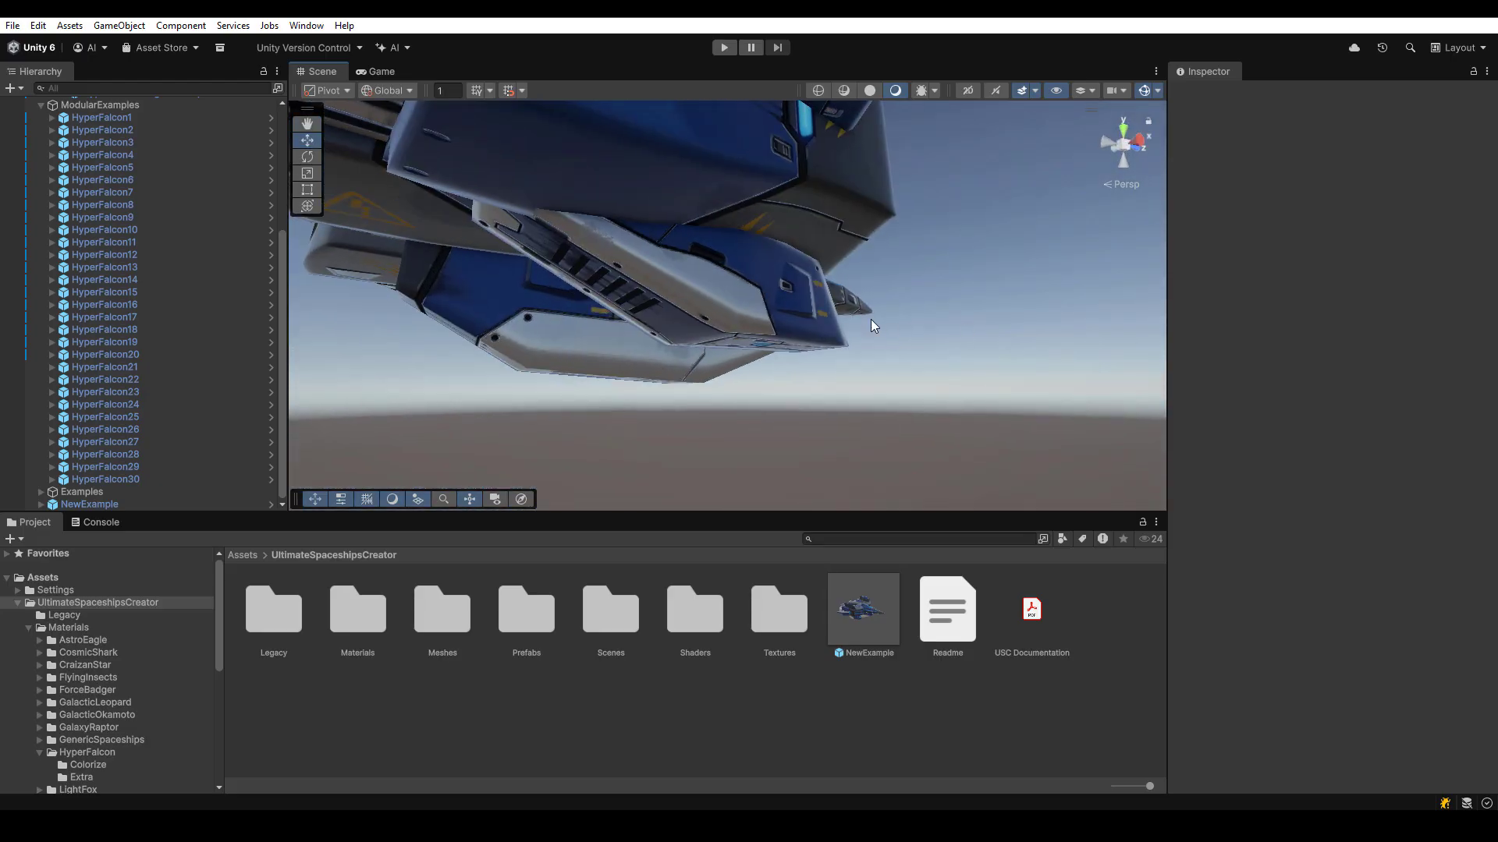
Examine the blue ship all around, viewing its wings, rear, cockpit and front from low and high angles.
left_click_drag(872, 326, 615, 340, "alt")
right_click_drag(615, 340, 1117, 428, "alt")
left_click_drag(1116, 427, 772, 351, "alt")
right_click_drag(772, 351, 624, 307, "alt")
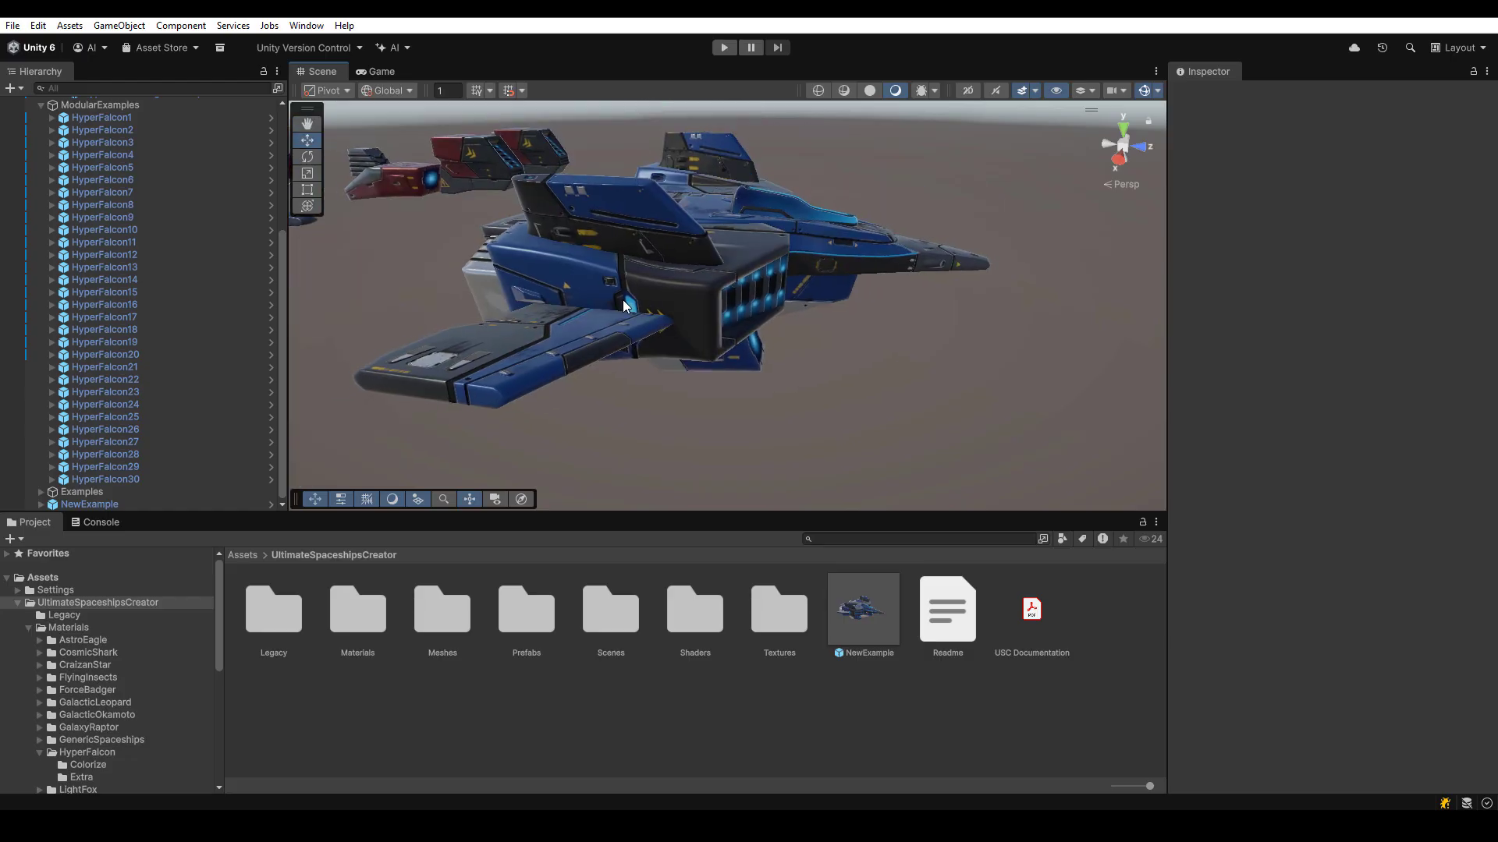
left_click_drag(624, 307, 394, 360, "alt")
left_click_drag(879, 323, 678, 355, "alt")
middle_click_drag(749, 352, 723, 356)
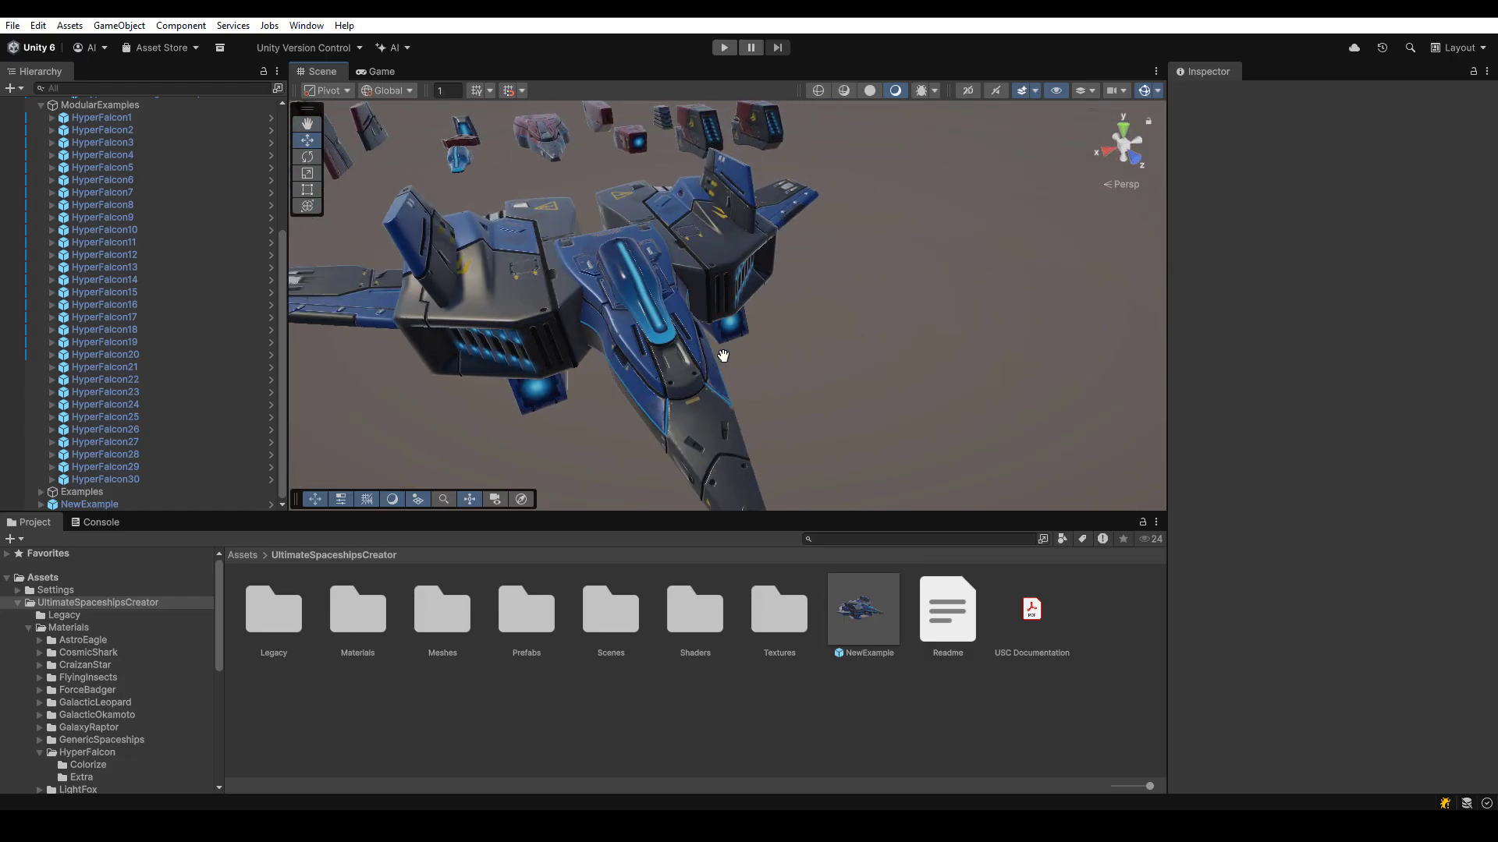
left_click_drag(794, 363, 706, 357, "alt")
right_click_drag(706, 358, 653, 305, "alt")
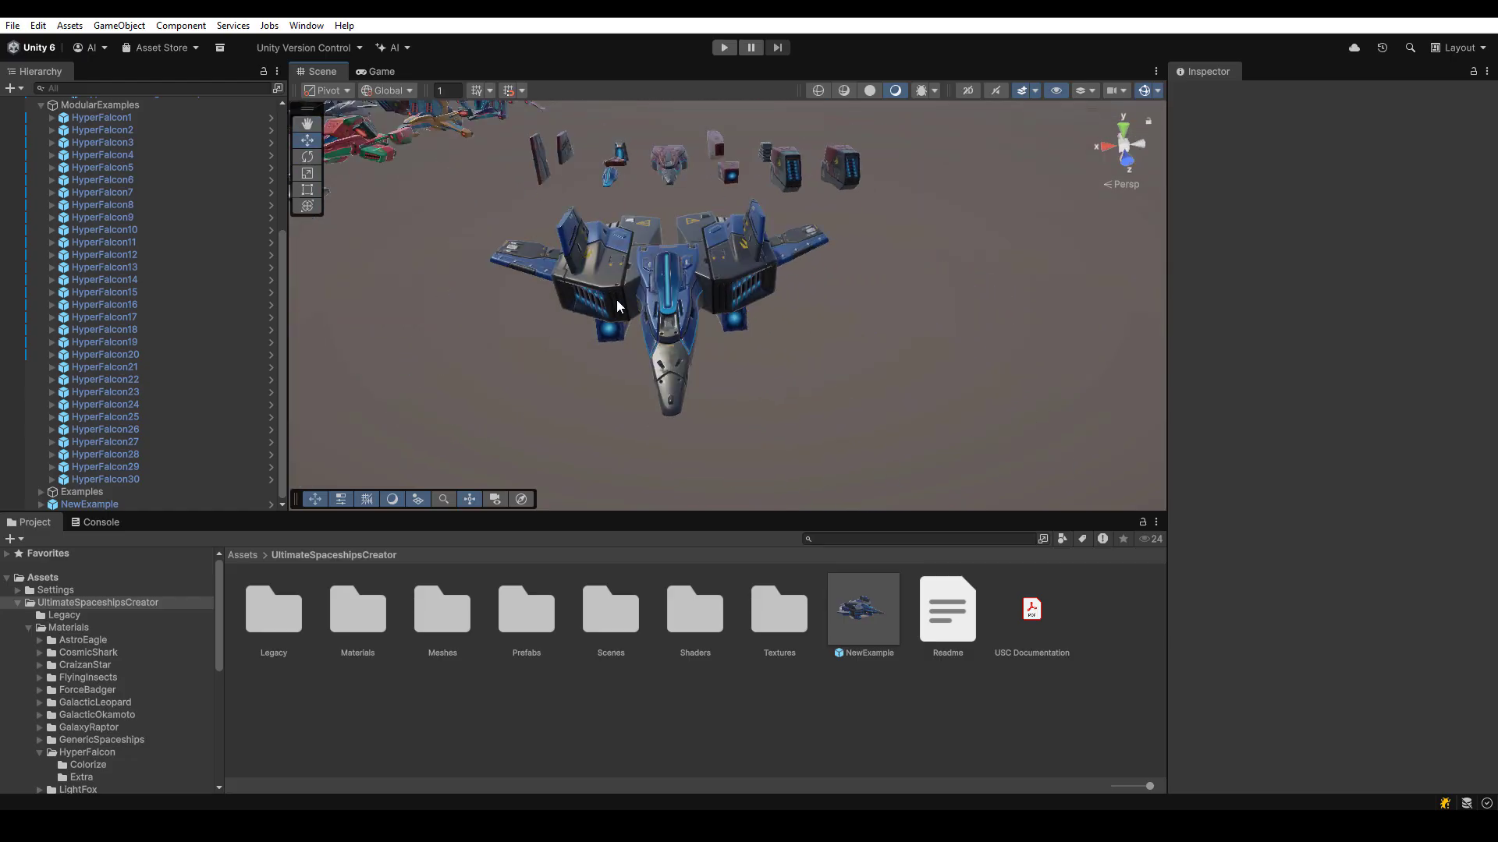
left_click_drag(612, 307, 800, 328, "alt")
right_click_drag(898, 323, 695, 326, "alt")
left_click_drag(695, 328, 613, 415, "alt")
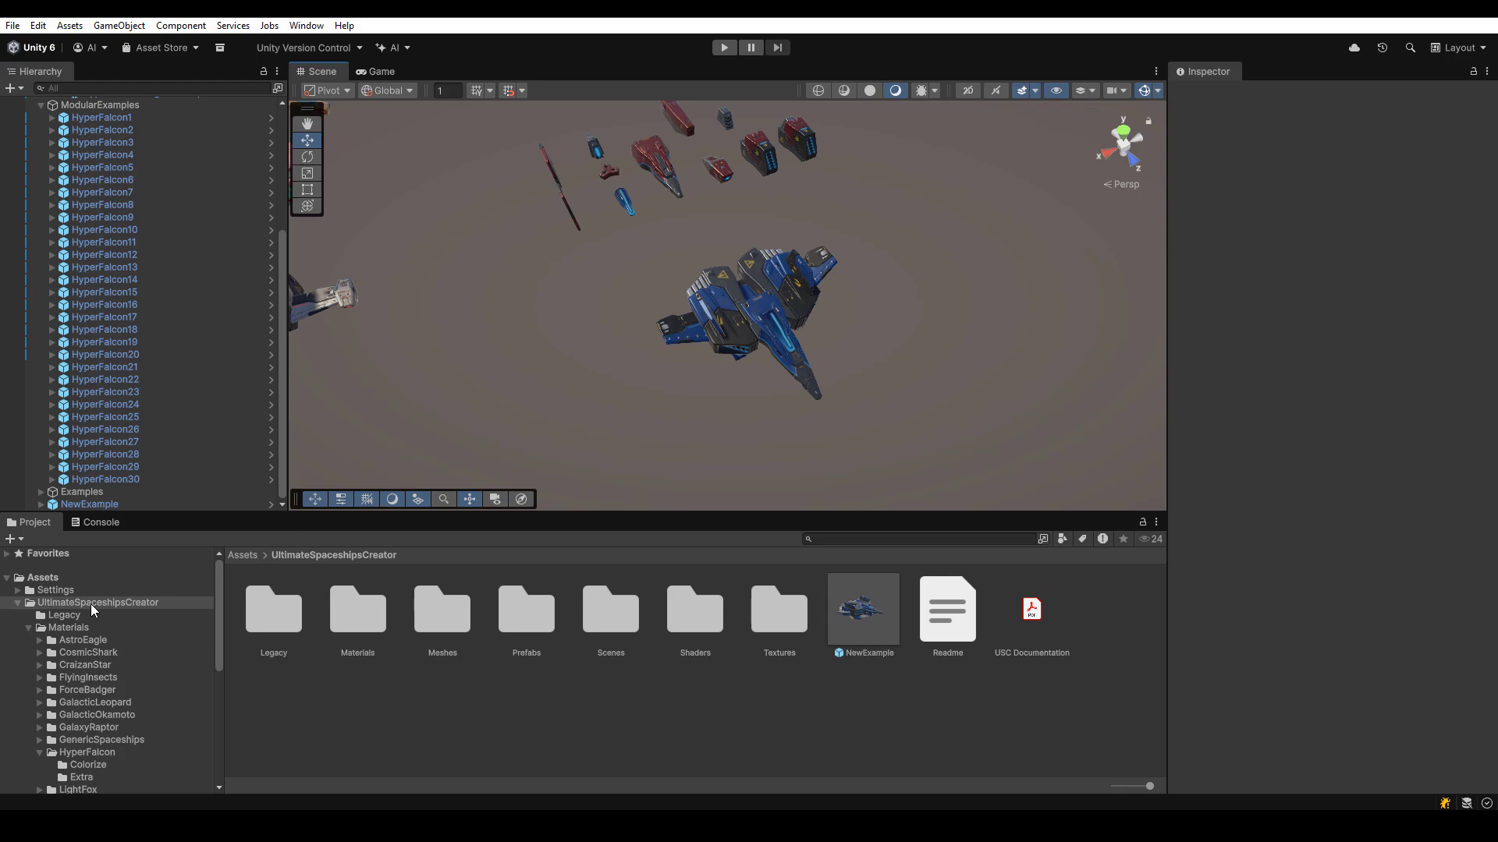
Open the Spaceships scene from the Scenes folder of UltimateSpaceshipsCreator.
left_click(760, 327)
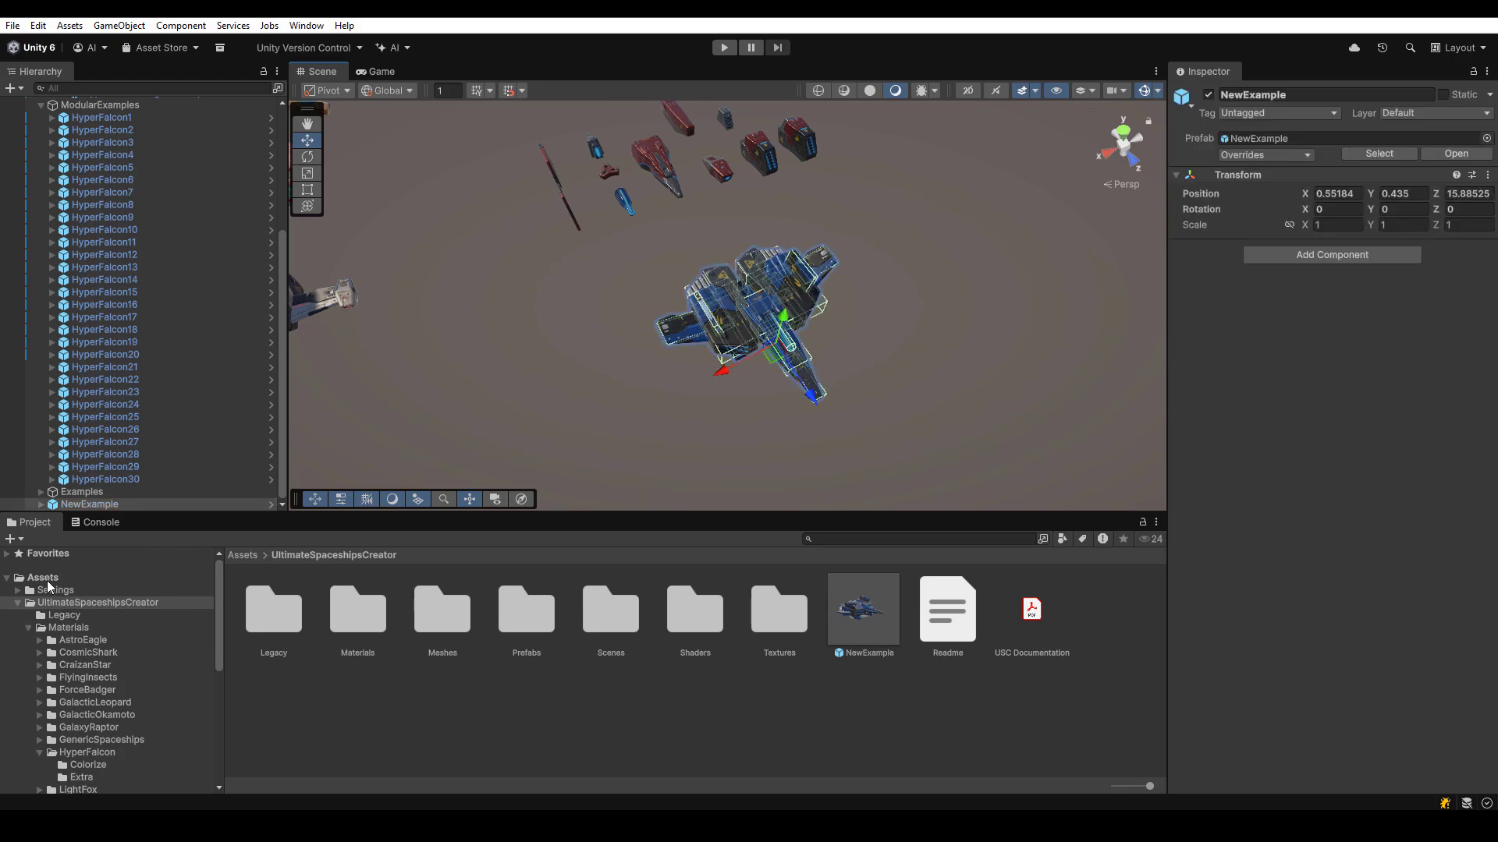
left_click(43, 578)
scroll(78, 686, "down", 3)
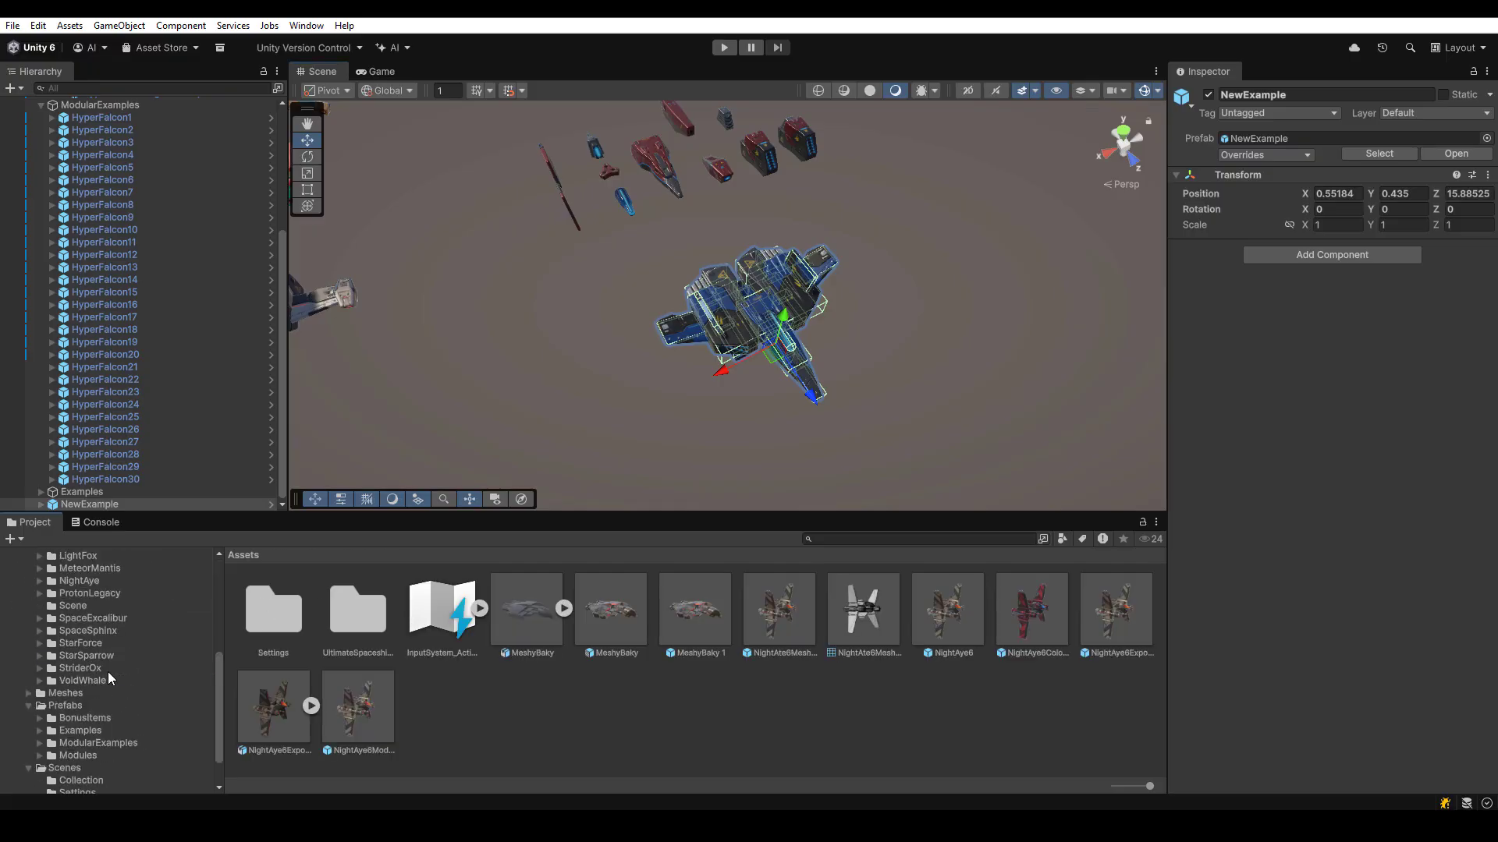
left_click(108, 671)
scroll(82, 727, "down", 5)
left_click(78, 722)
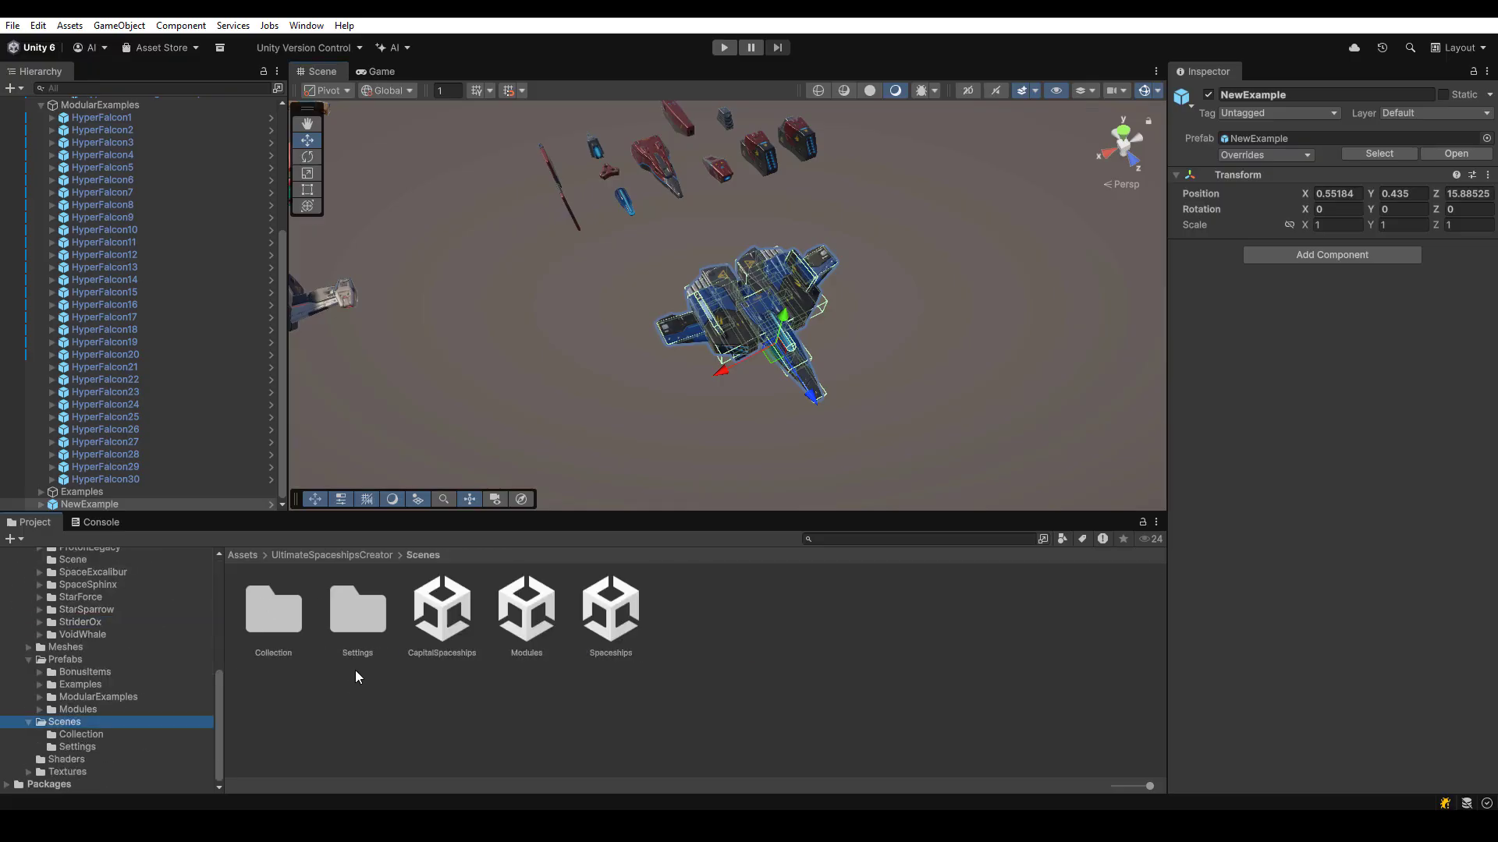
double_click(610, 612)
left_click(804, 450)
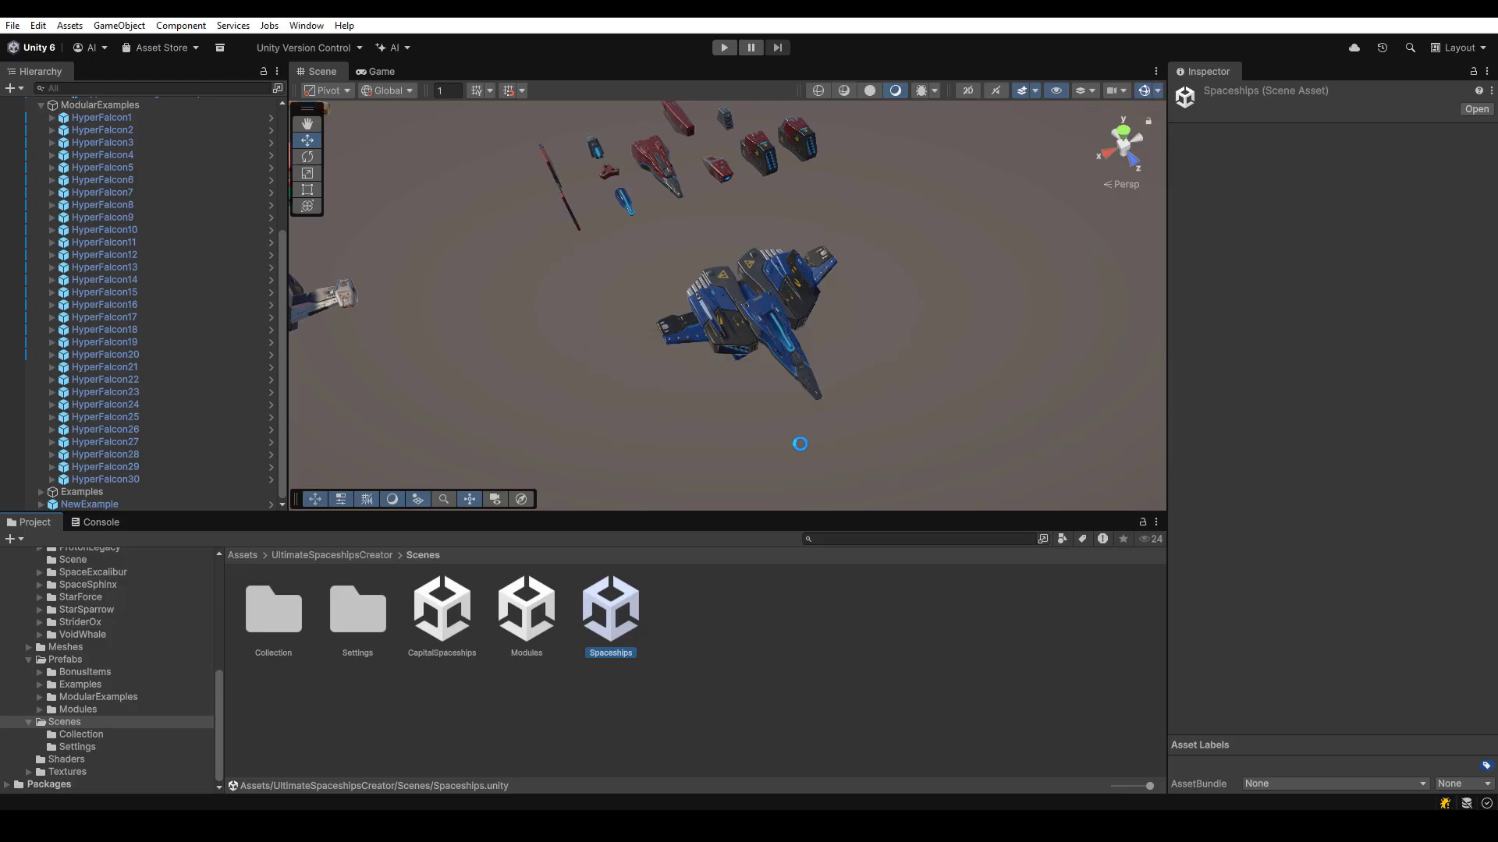
Maximize the scene view and survey the rows of example spaceships and bonus items.
scroll(782, 304, "down", 3)
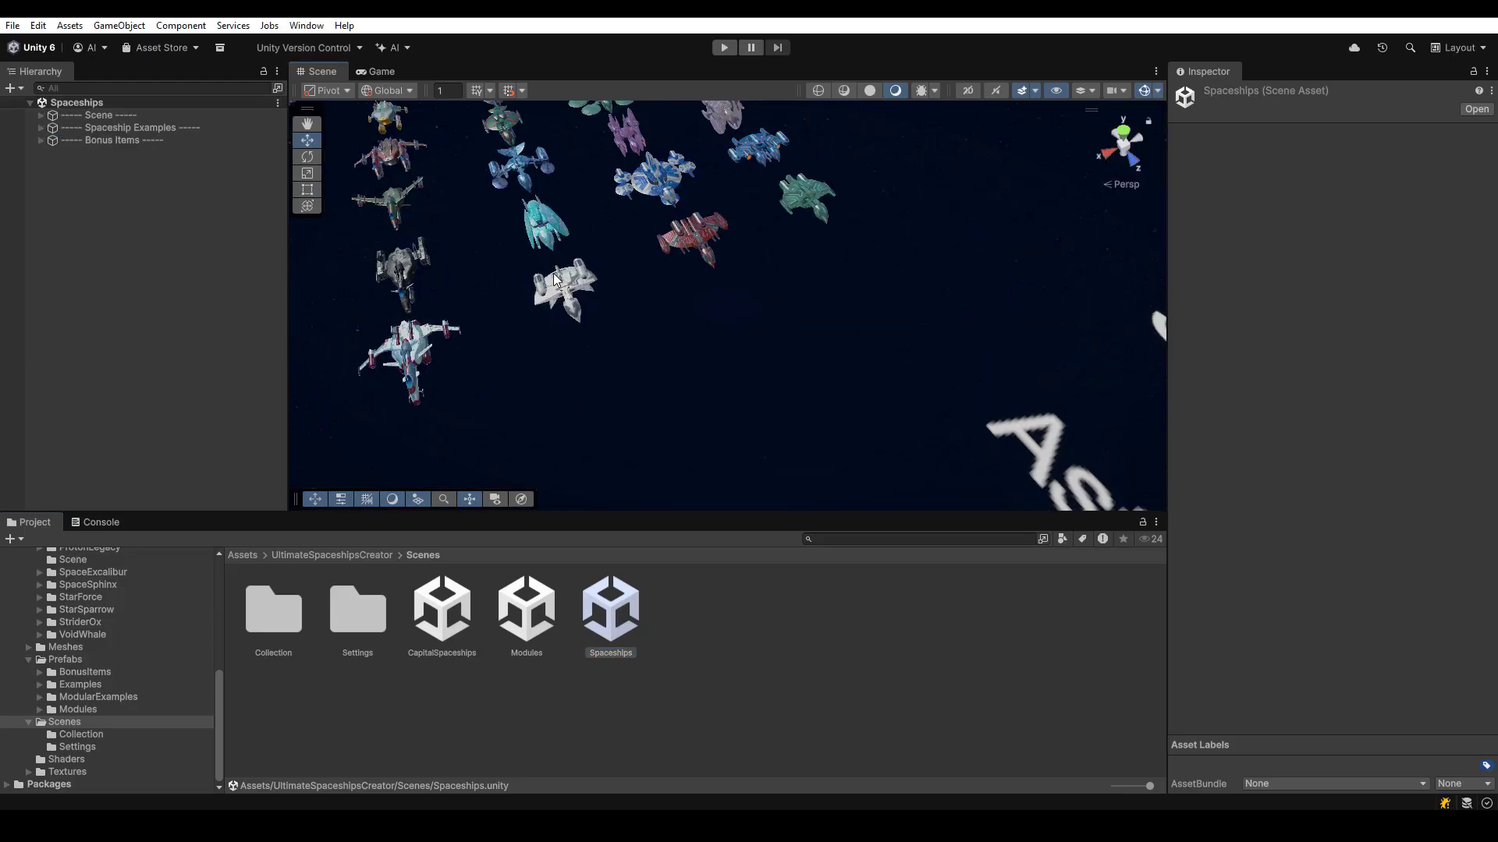
key("shift+space")
right_click_drag(737, 324, 405, 327, "alt")
middle_click_drag(405, 328, 1098, 241)
right_click_drag(1098, 241, 591, 250, "alt")
middle_click_drag(591, 250, 1085, 86)
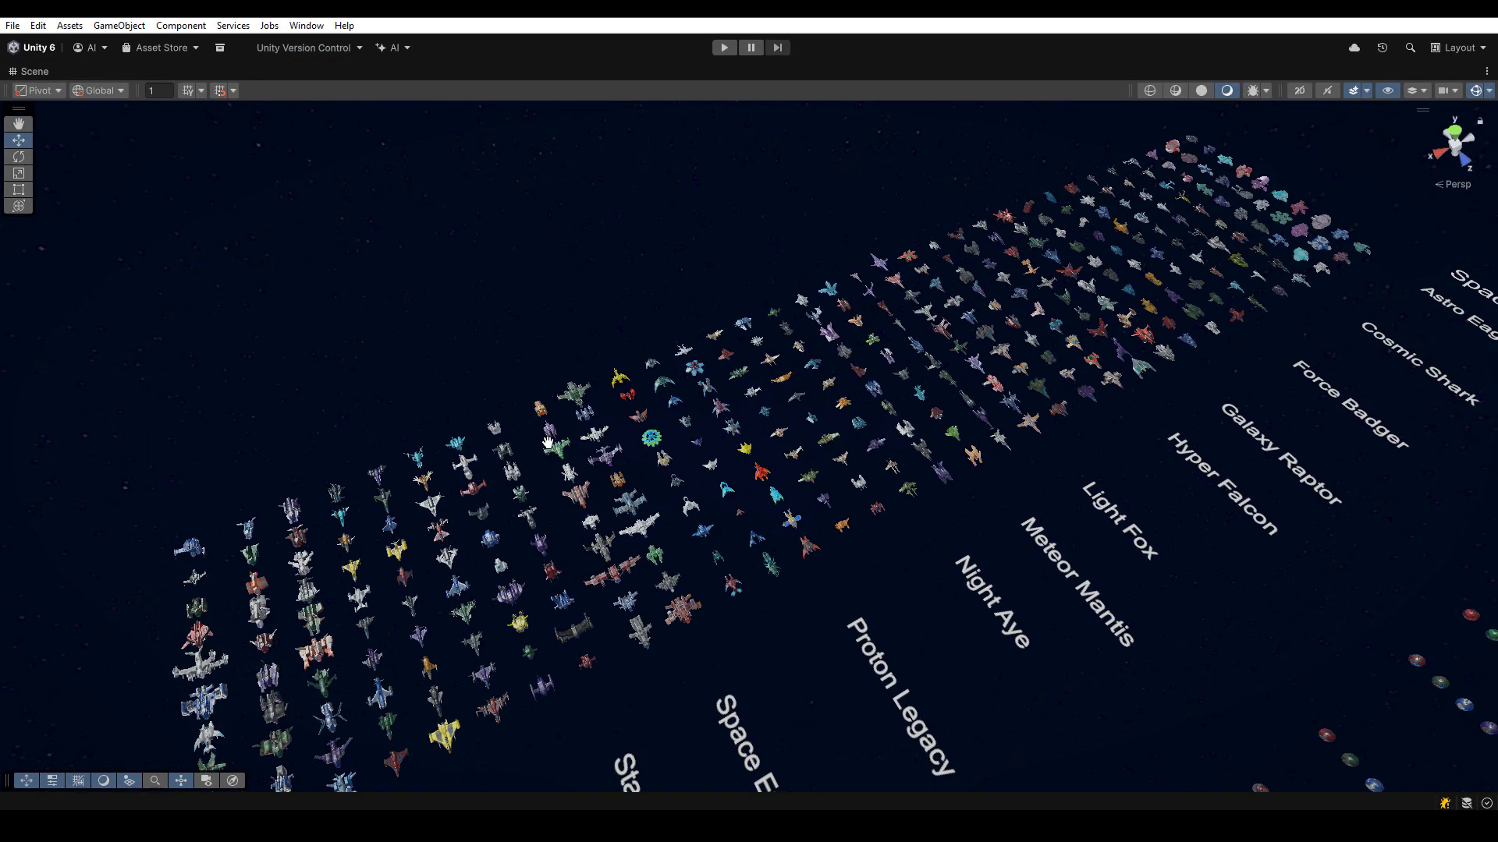
middle_click_drag(320, 639, 815, 241)
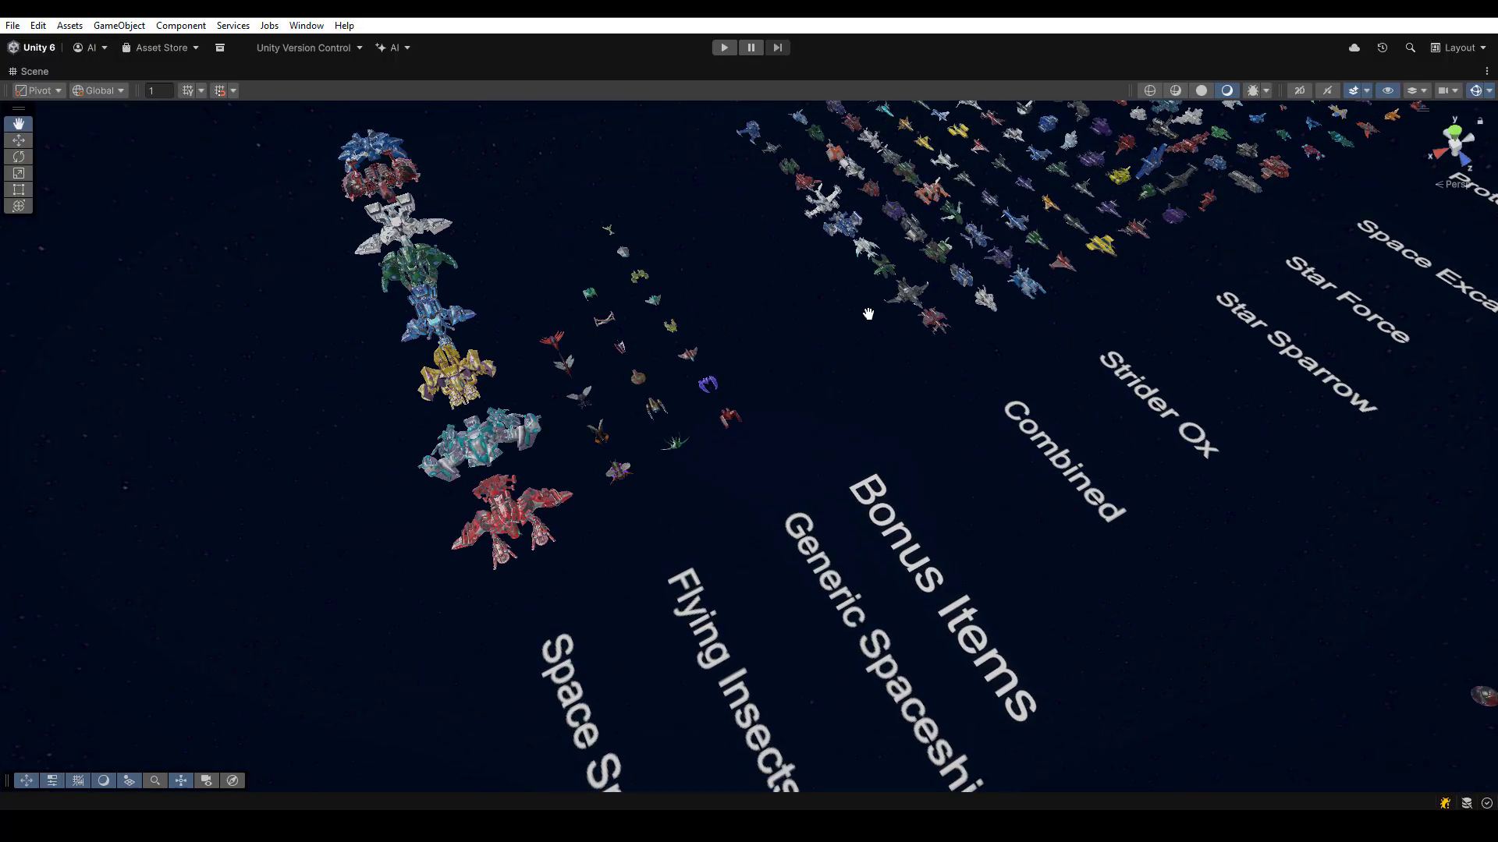
middle_click_drag(868, 312, 804, 394)
Frame the red and grey spaceship at the end of the Combined row and examine it up close.
left_click(838, 436)
key("f")
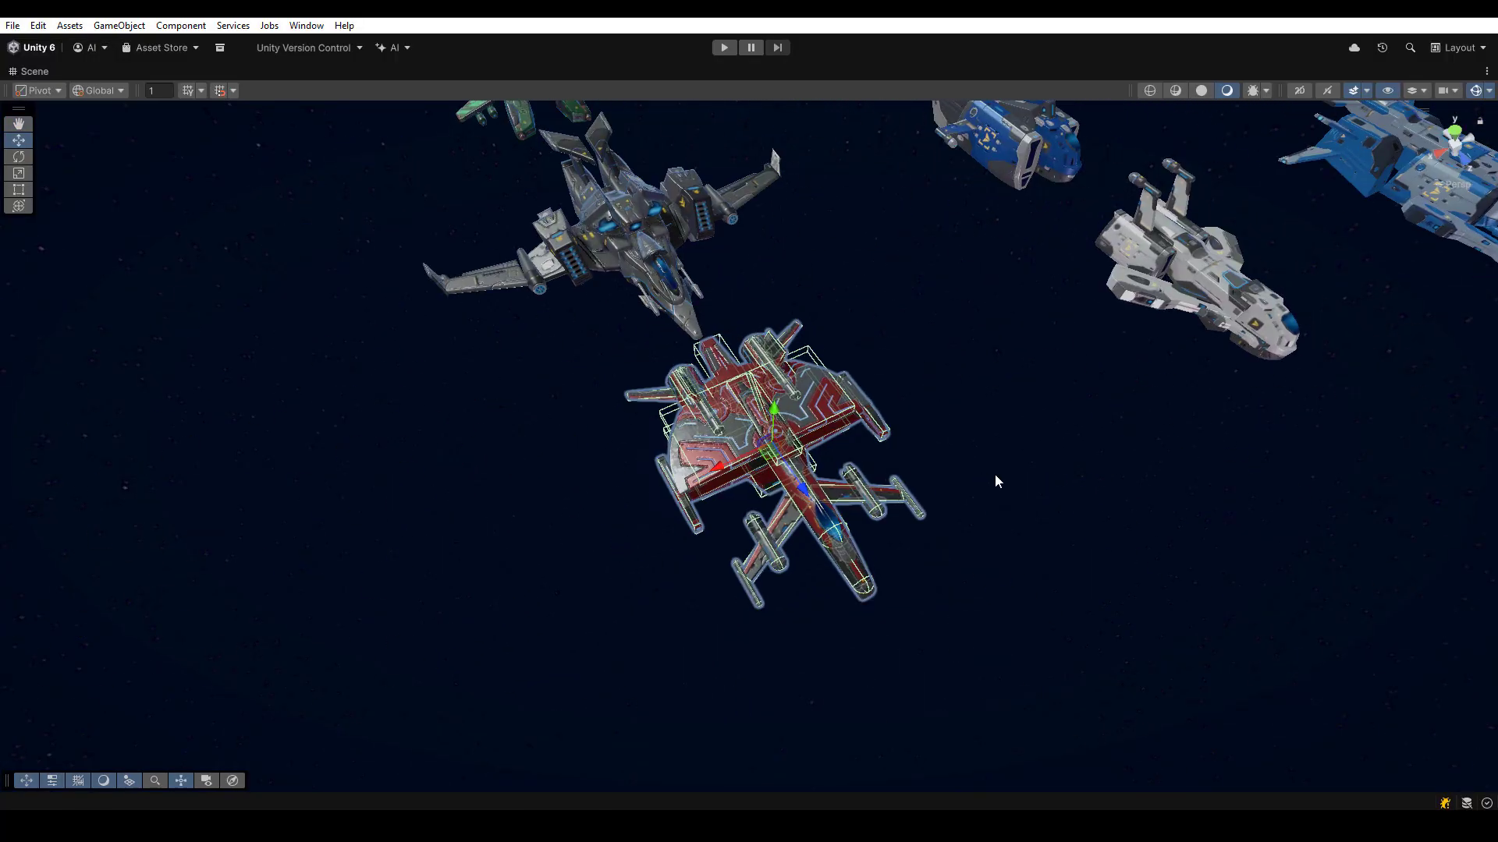
left_click_drag(864, 402, 793, 495, "alt")
middle_click_drag(792, 495, 832, 471)
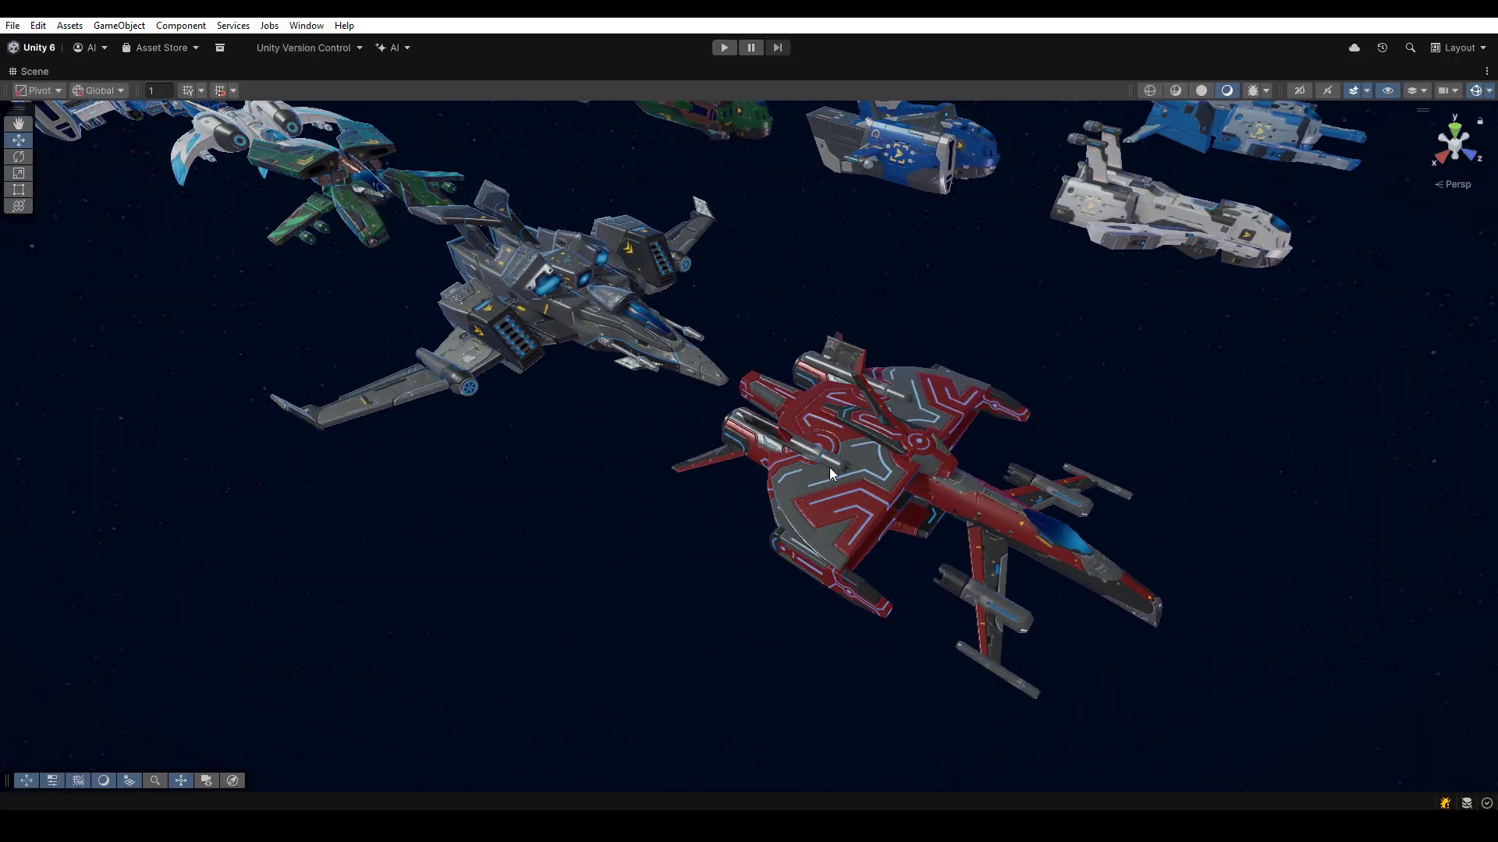
Select the grey combined spaceship, restore the full editor layout and expand CombinedSpaceship2 in the hierarchy to examine its modular parts.
left_click(832, 471)
left_click(617, 298)
key("shift+space")
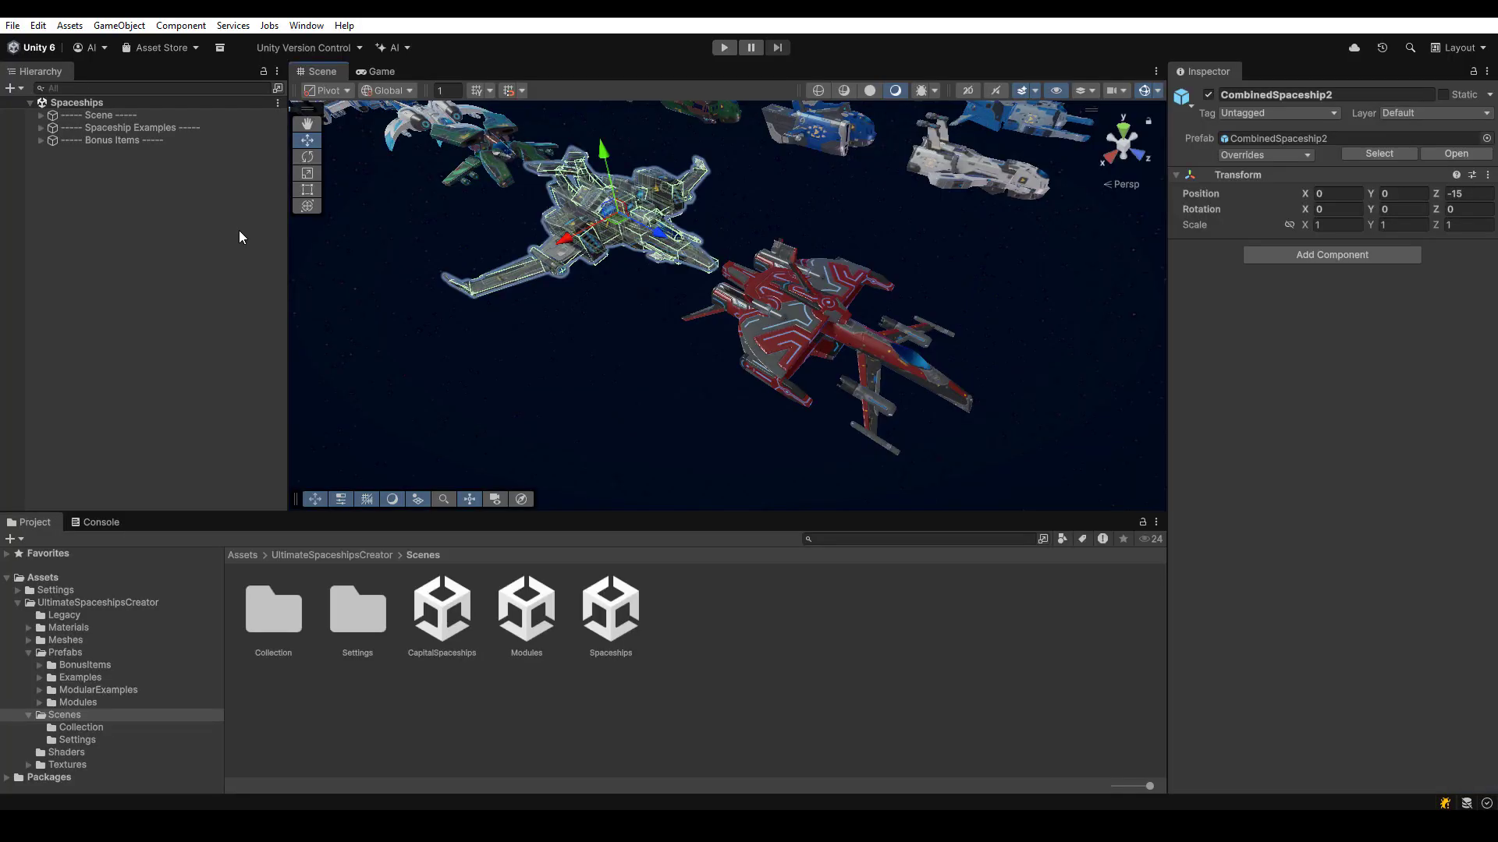
left_click(593, 334)
left_click(596, 217)
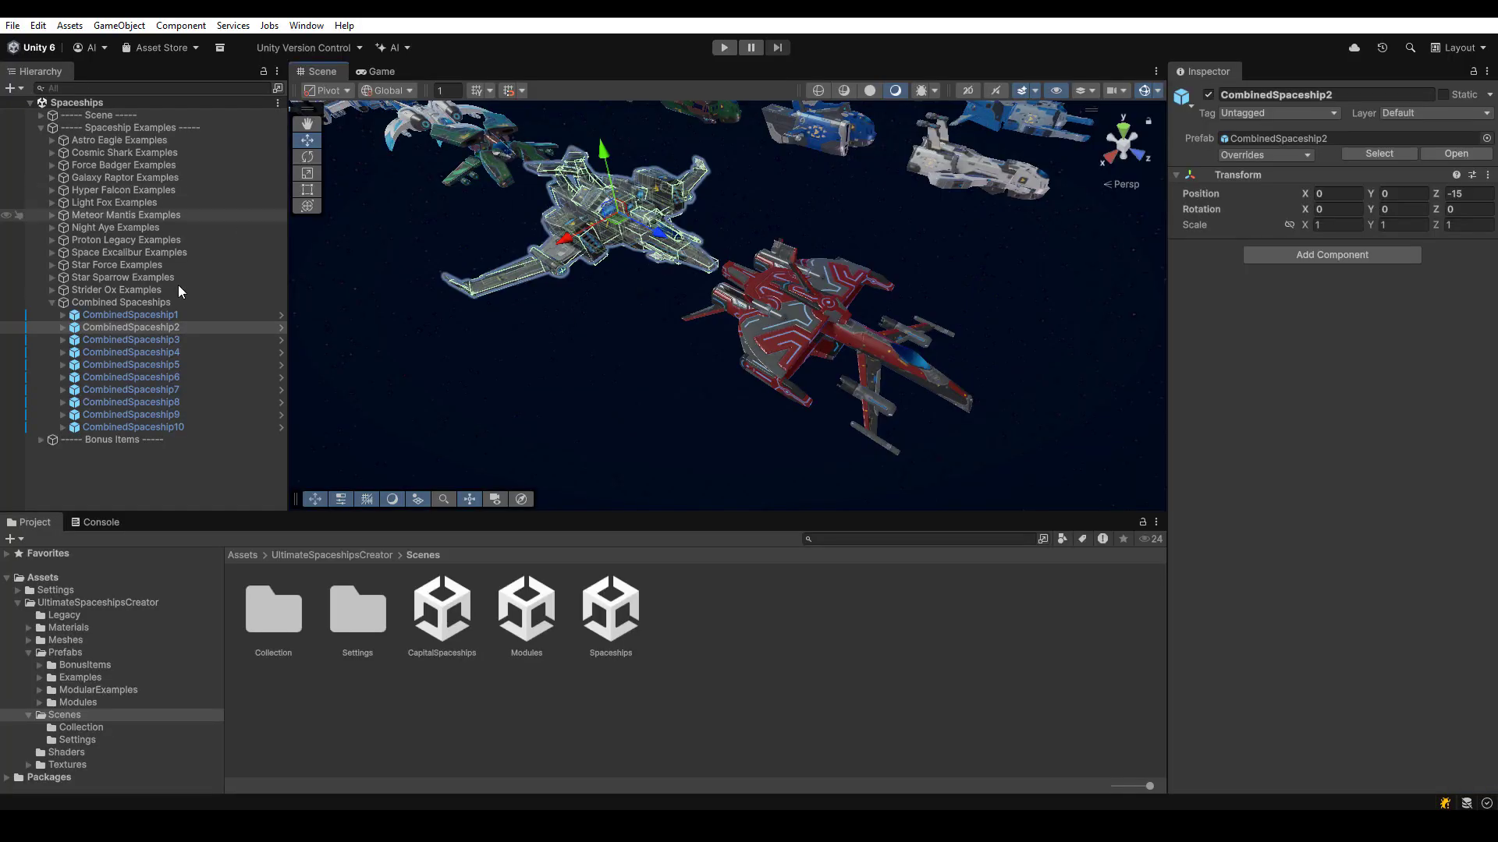
left_click(62, 328)
left_click_drag(635, 281, 511, 298, "alt")
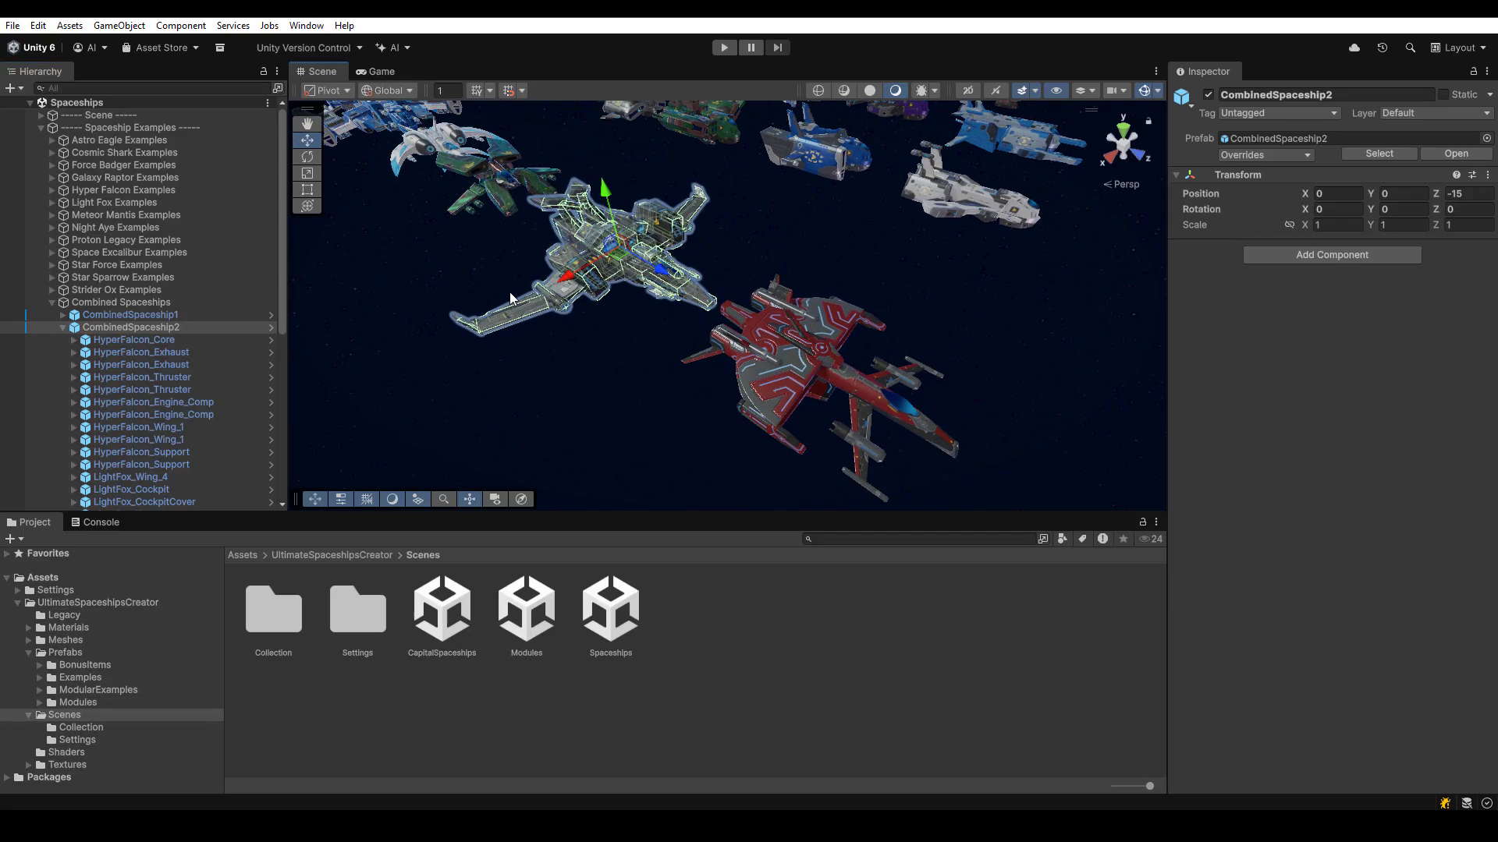
scroll(510, 294, "up", 7)
scroll(201, 384, "down", 3)
middle_click_drag(584, 312, 674, 378)
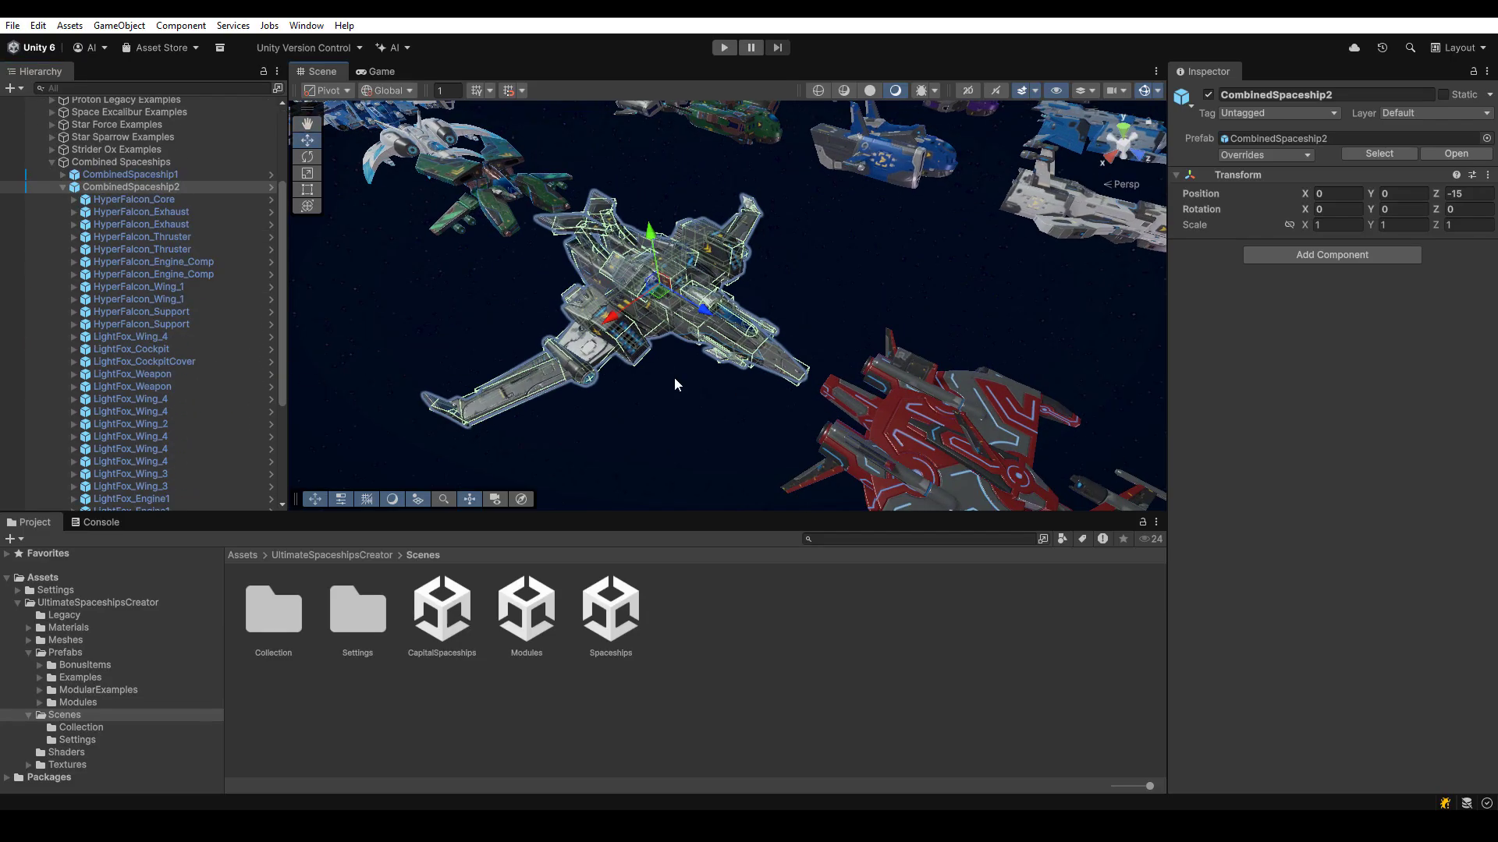
Select the CombinedSpaceship4 example and survey the rows of example spaceships around it.
left_click(674, 377)
left_click_drag(674, 378, 462, 162, "alt")
left_click(462, 163)
middle_click_drag(461, 162, 711, 353)
scroll(669, 301, "down", 4)
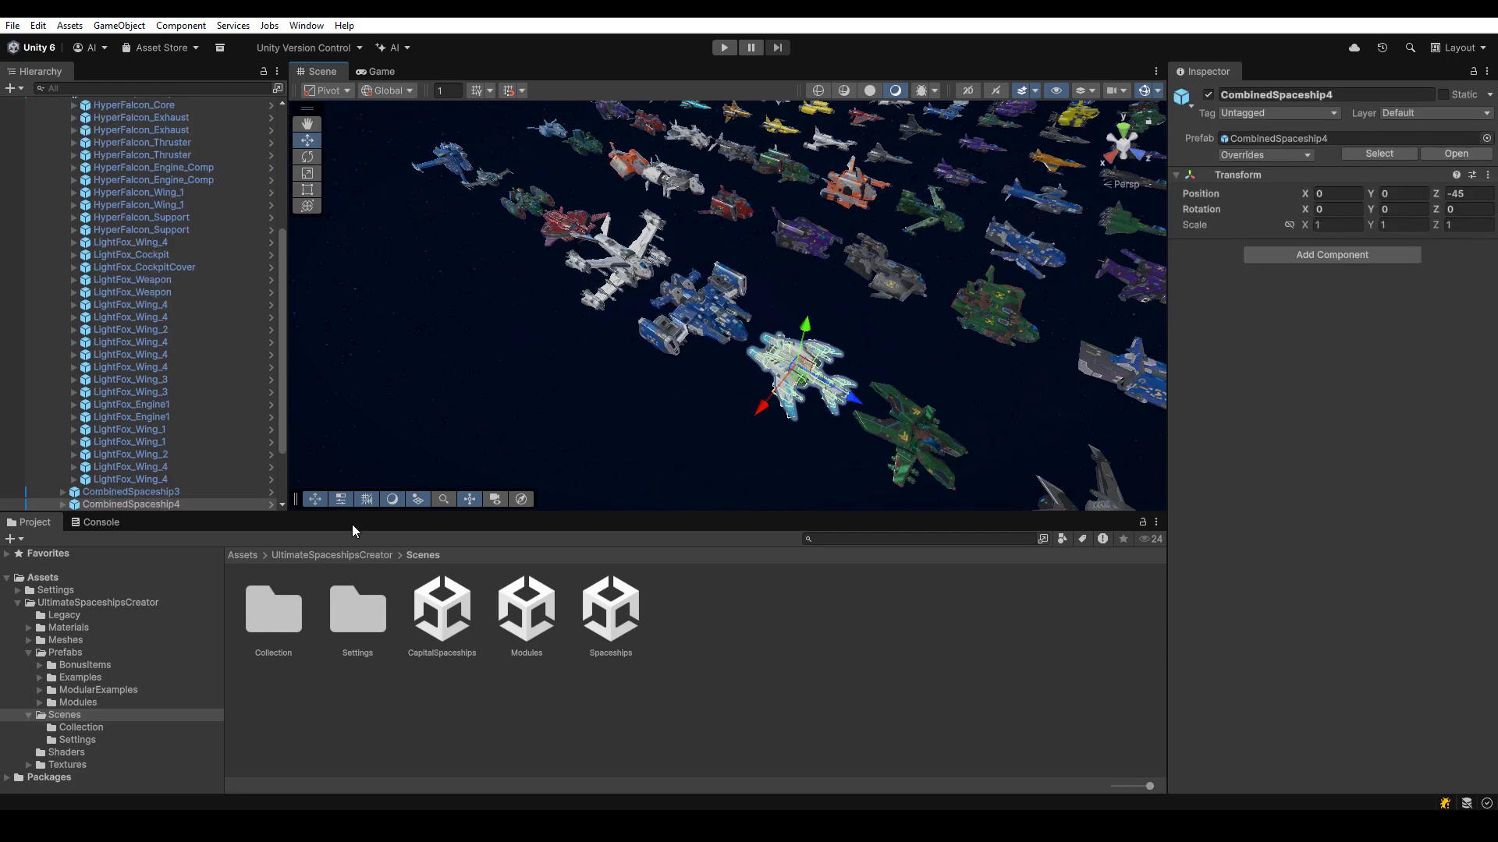
Open the Modules scene and frame its Sets group, selecting the base plane of the Capital Spaceships set.
left_click(528, 609)
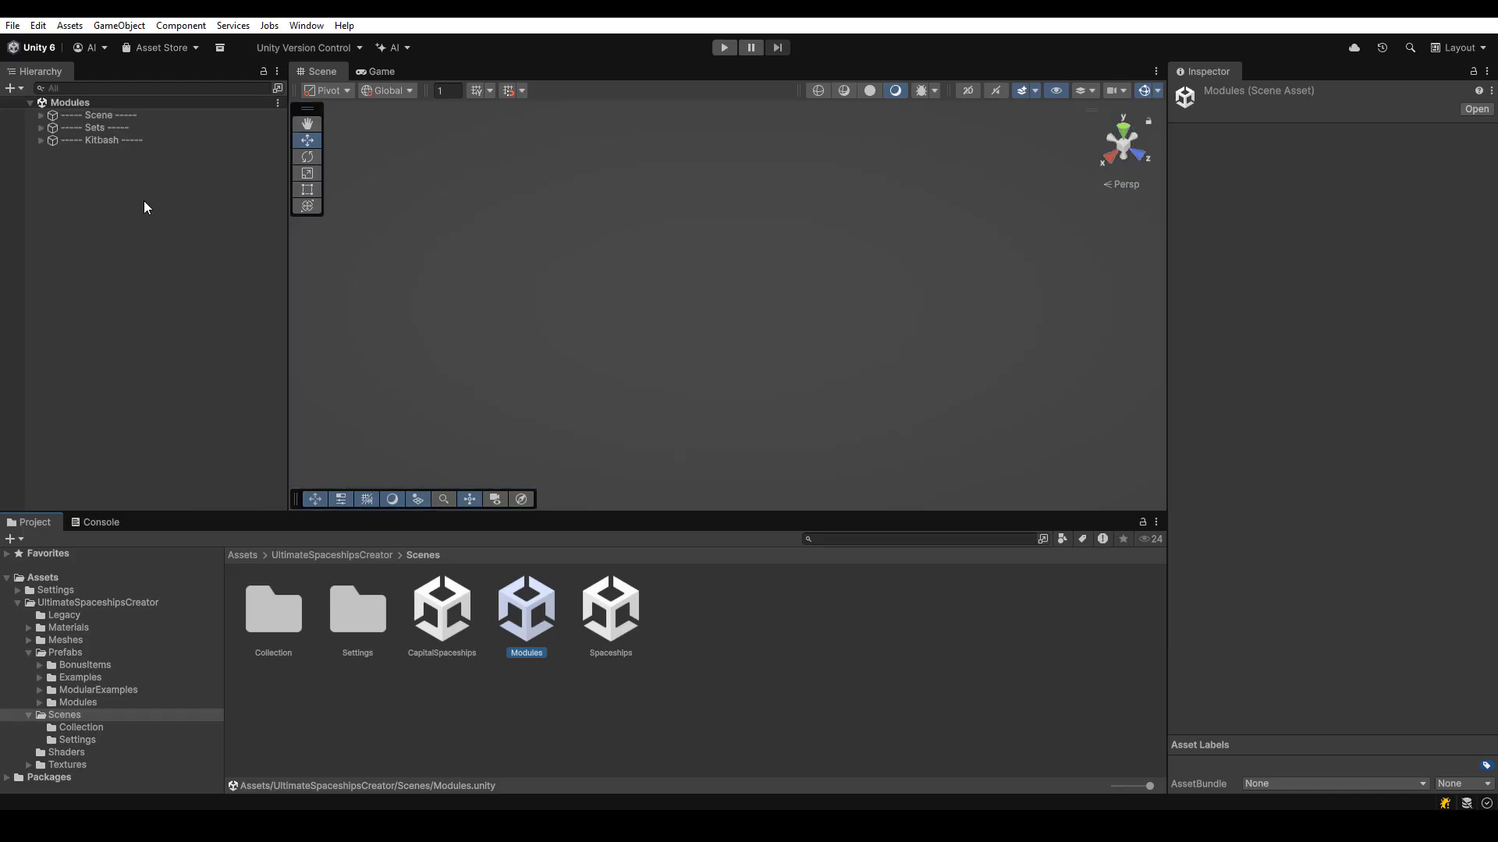
left_click(96, 129)
double_click(95, 129)
left_click(794, 292)
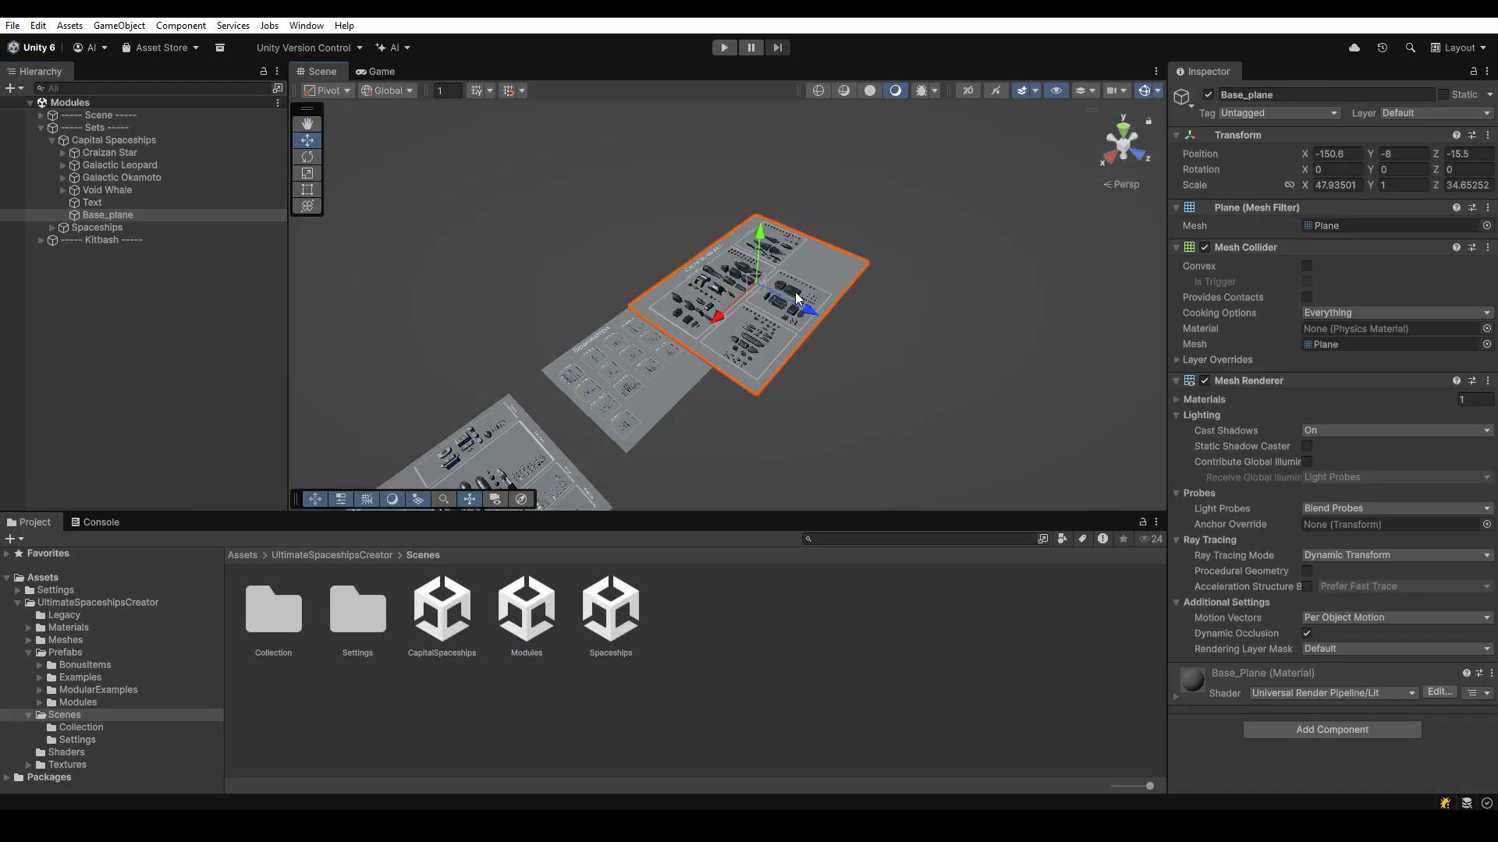
Maximize the scene view and survey the Kitbash board with its body parts, engines, wings, weapons and miscs sections.
key("shift+space")
left_click(1069, 561)
right_click_drag(1069, 561, 1264, 518)
scroll(447, 348, "up", 5)
scroll(447, 348, "up", 5)
scroll(803, 348, "down", 10)
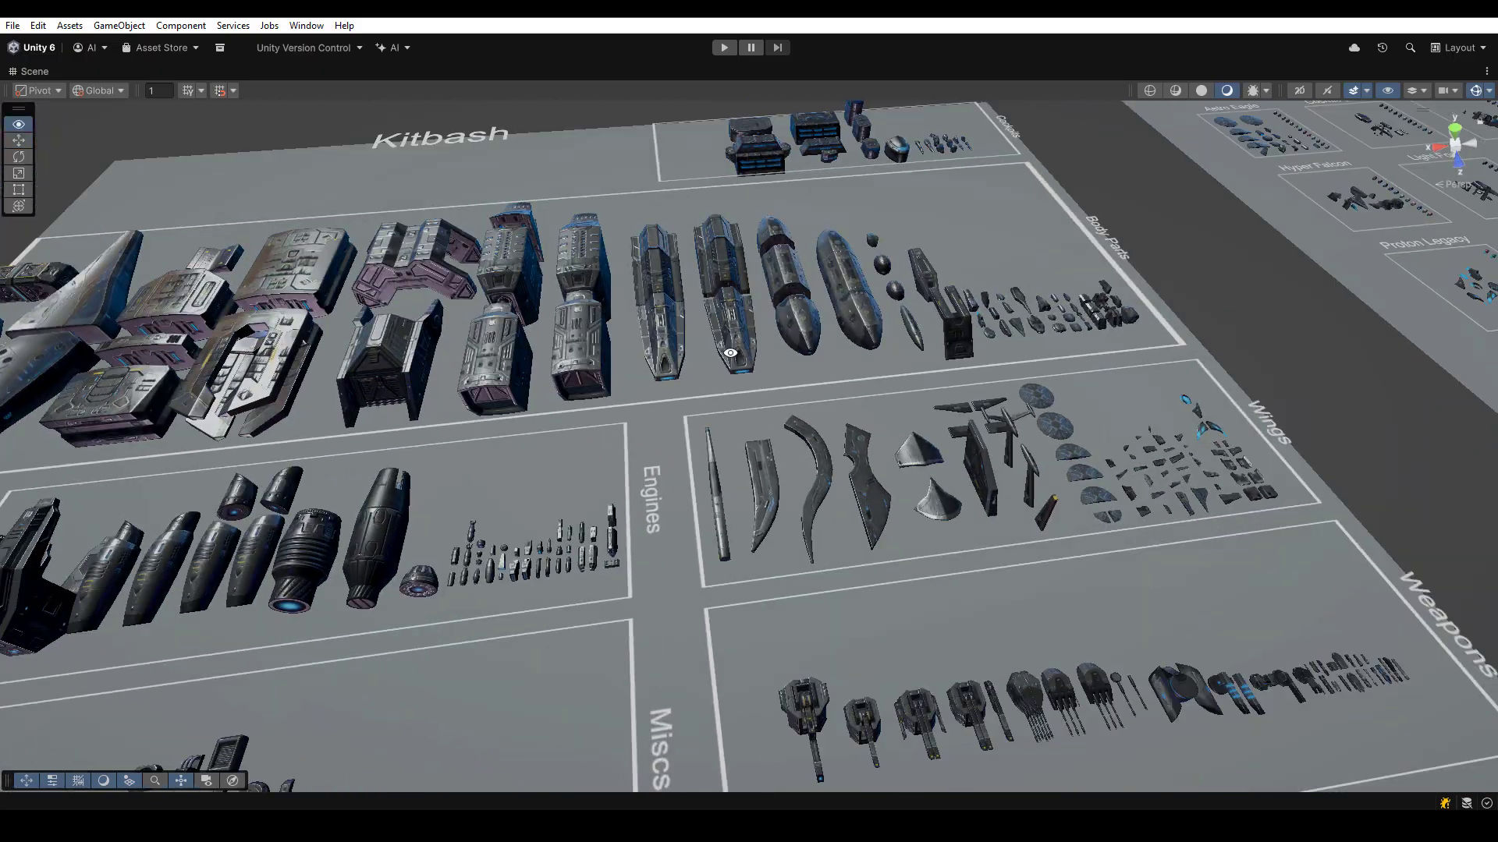
middle_click_drag(686, 546, 757, 344)
scroll(757, 345, "down", 5)
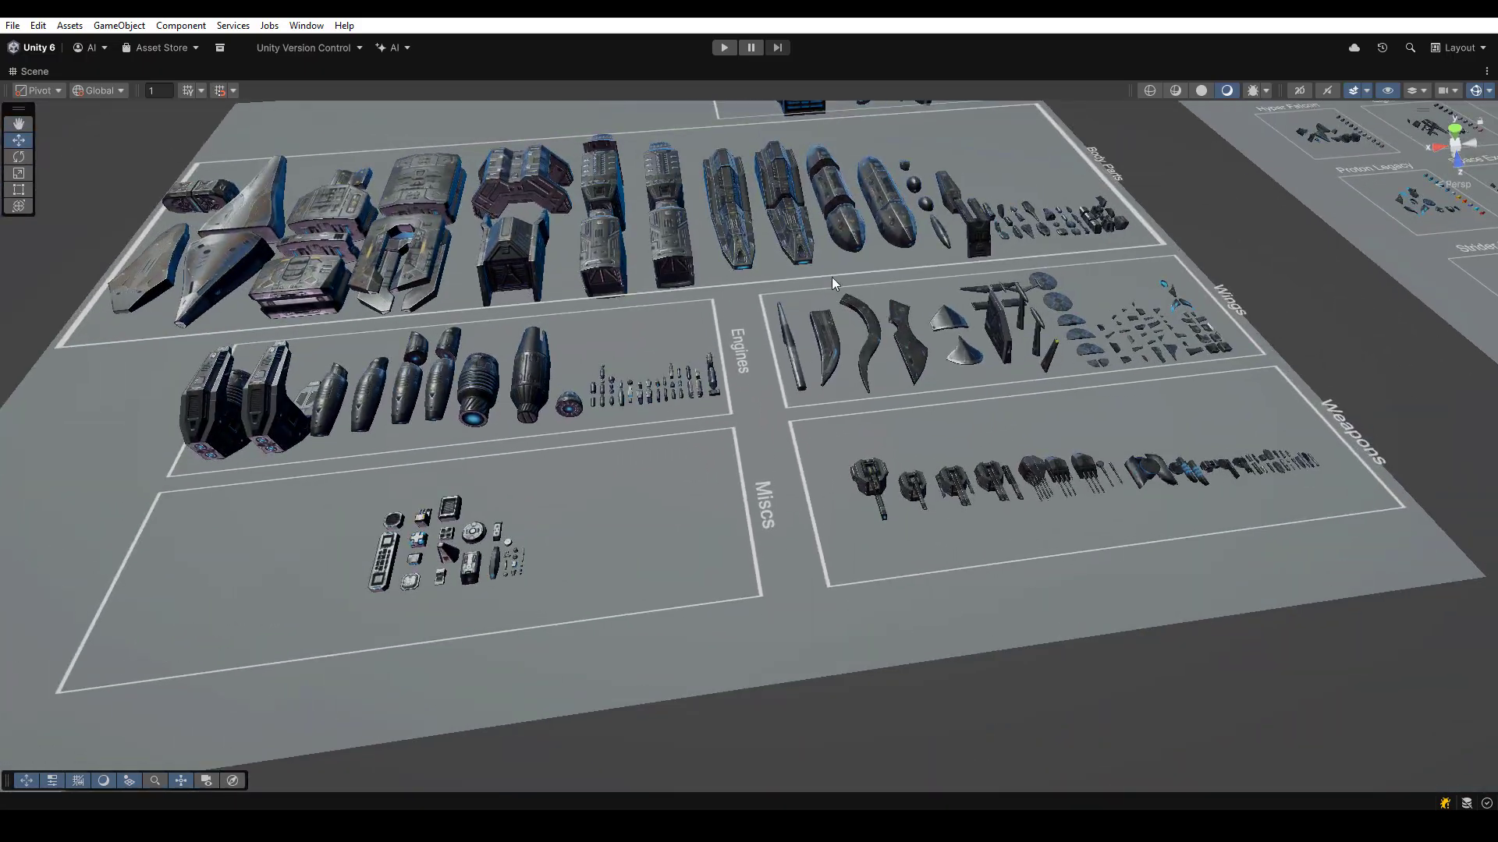
scroll(832, 278, "up", 4)
middle_click_drag(831, 278, 609, 427)
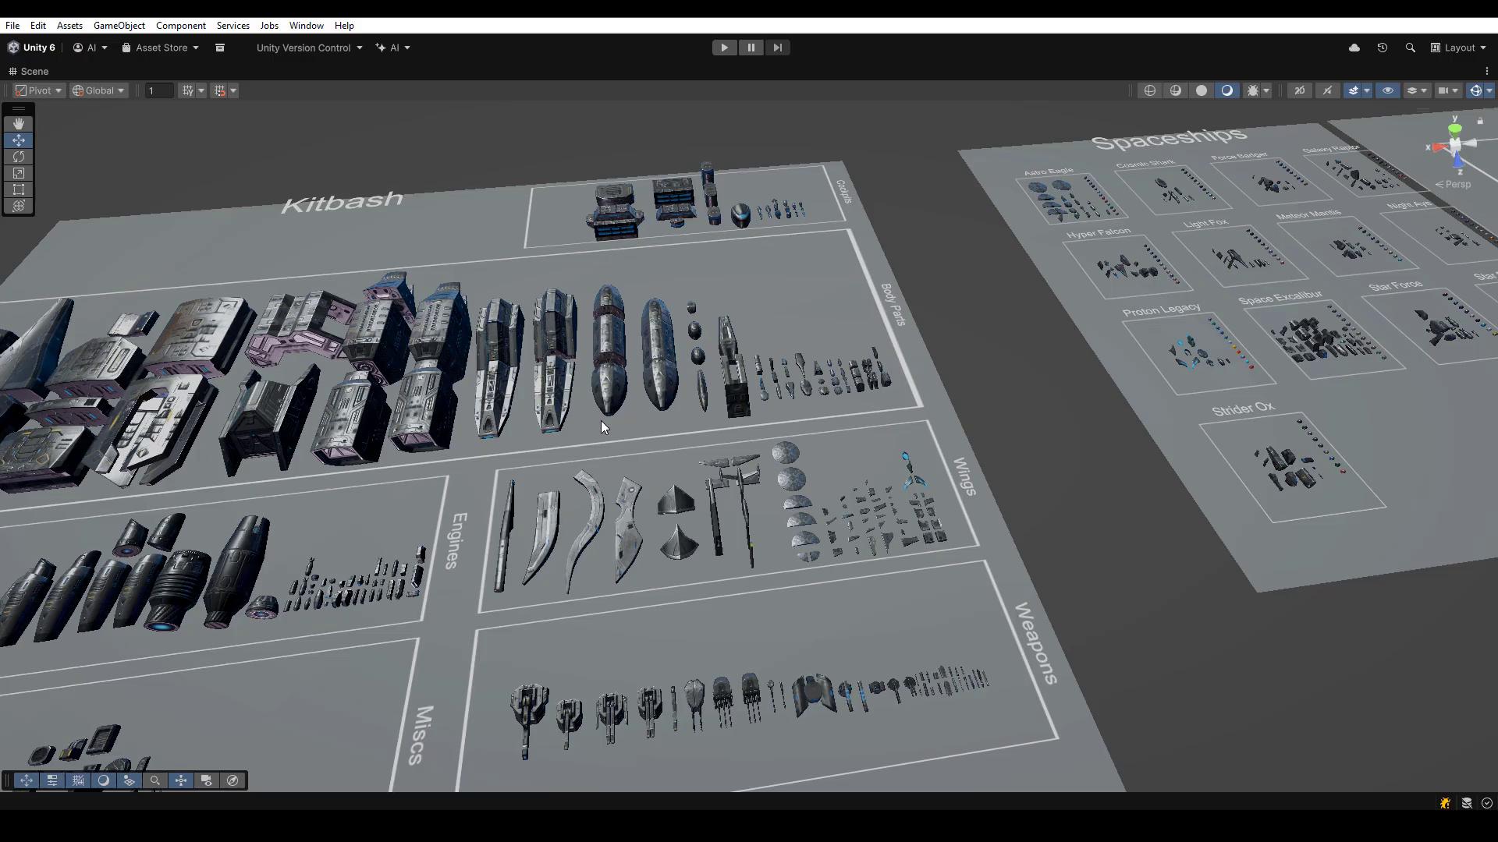
Examine the module sets on the Spaceships board up close, from Space Excalibur across to Star Force.
middle_click_drag(1179, 341, 690, 443)
right_click_drag(941, 407, 1279, 425, "alt")
right_click_drag(802, 358, 929, 385, "alt")
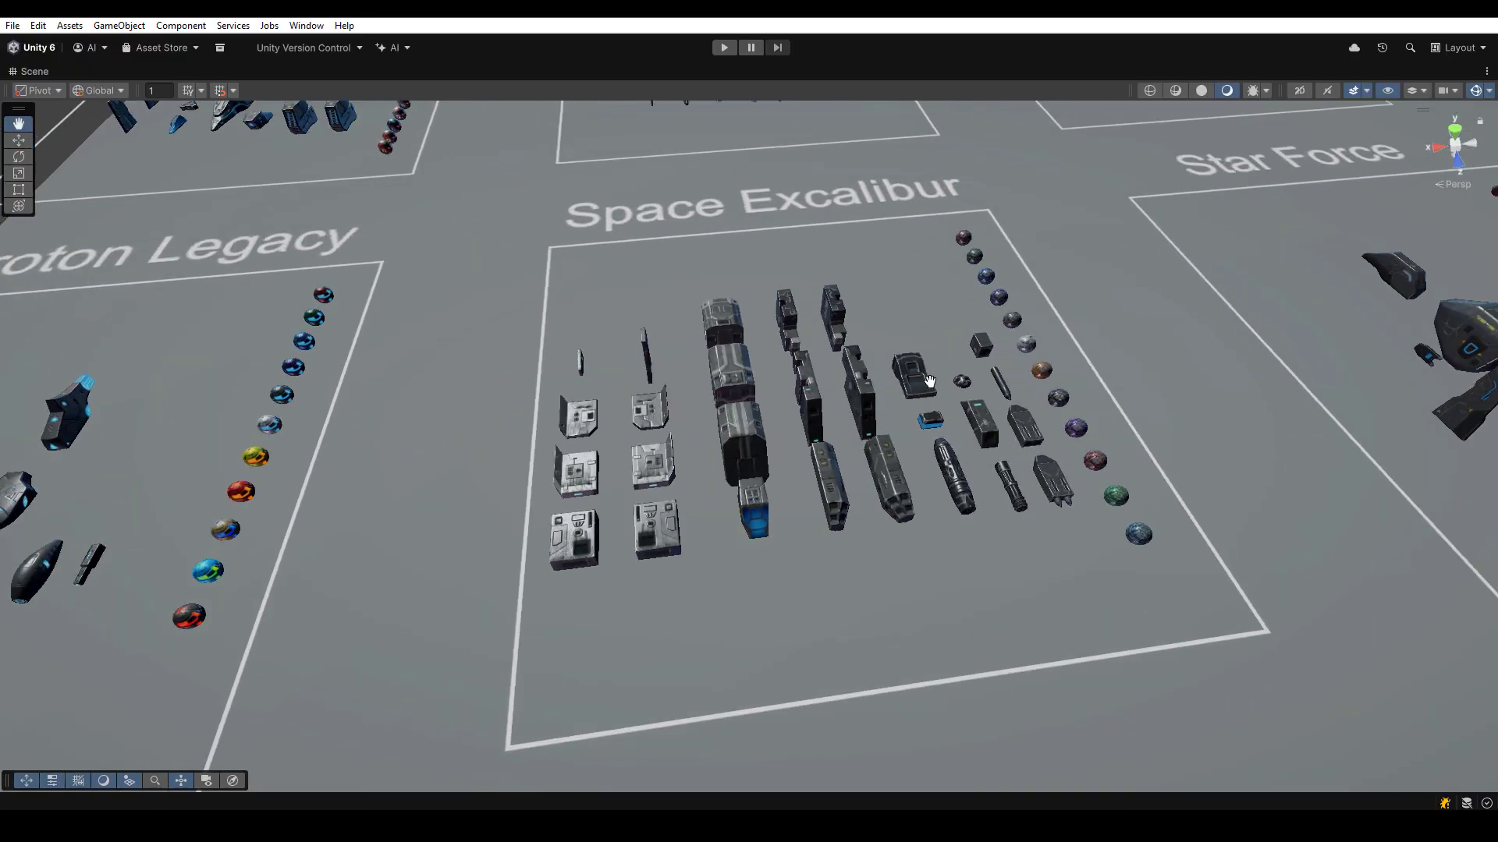
middle_click_drag(929, 385, 524, 418)
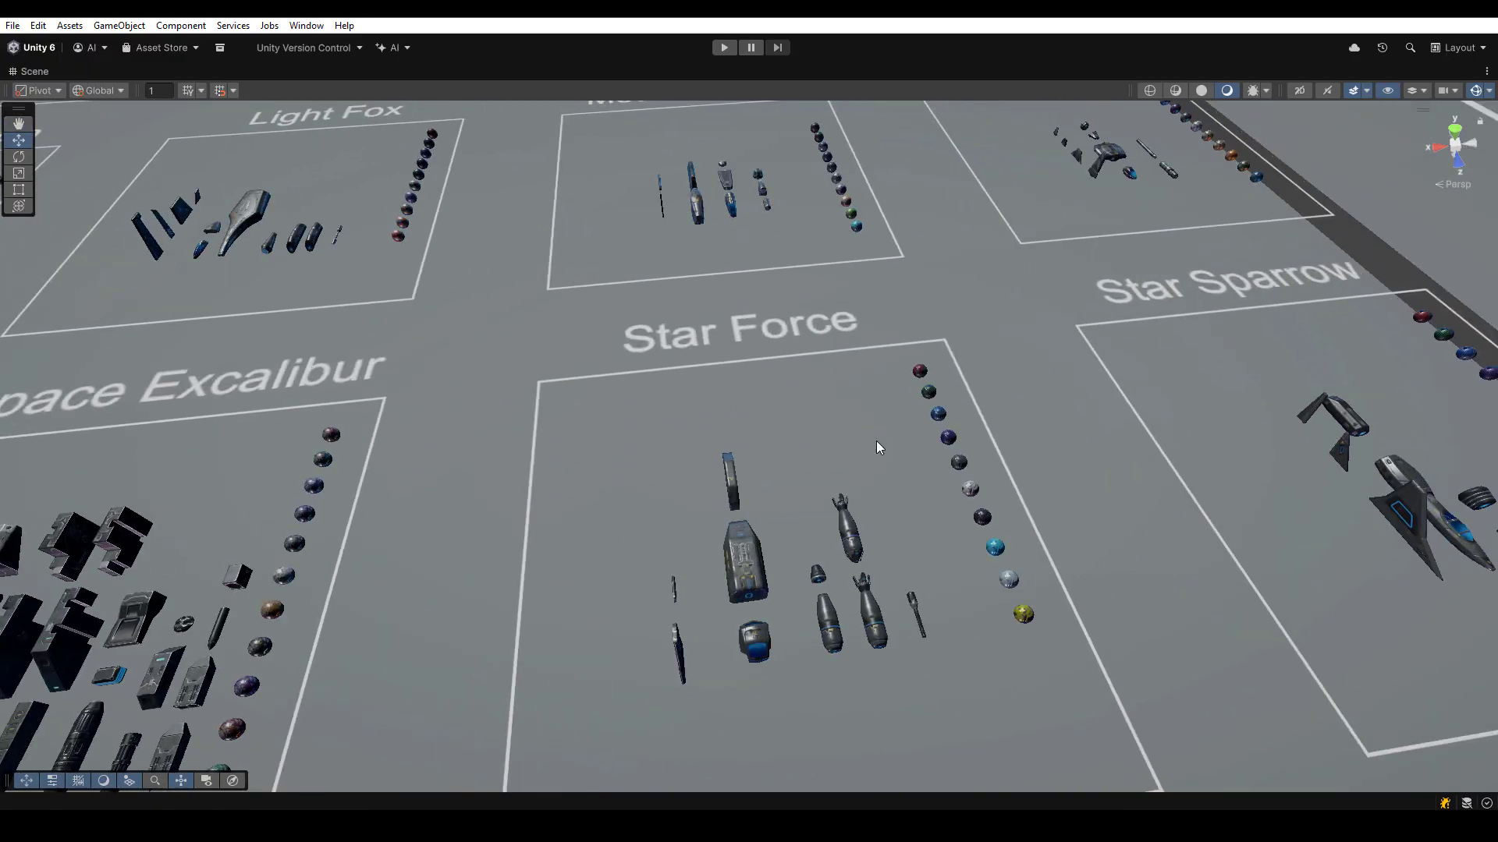